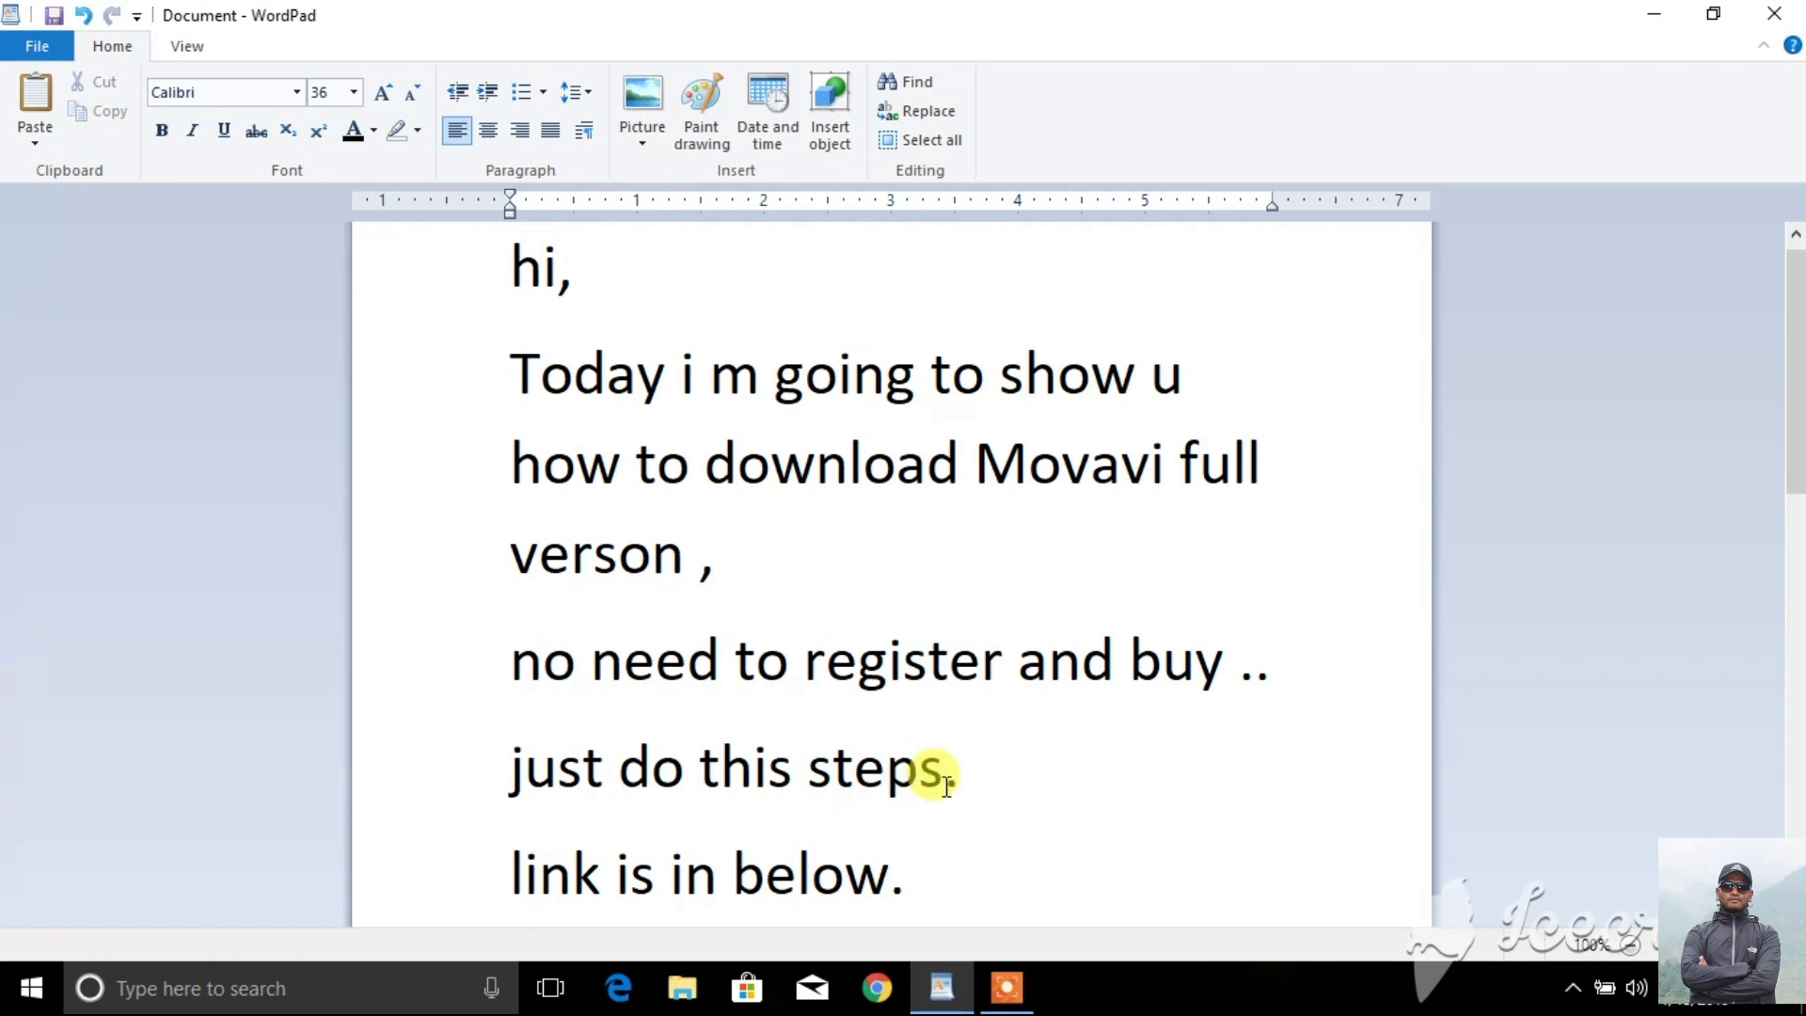
- Leave the document and open Chrome on a new tab, ready to enter an address
mouse_move(948, 993)
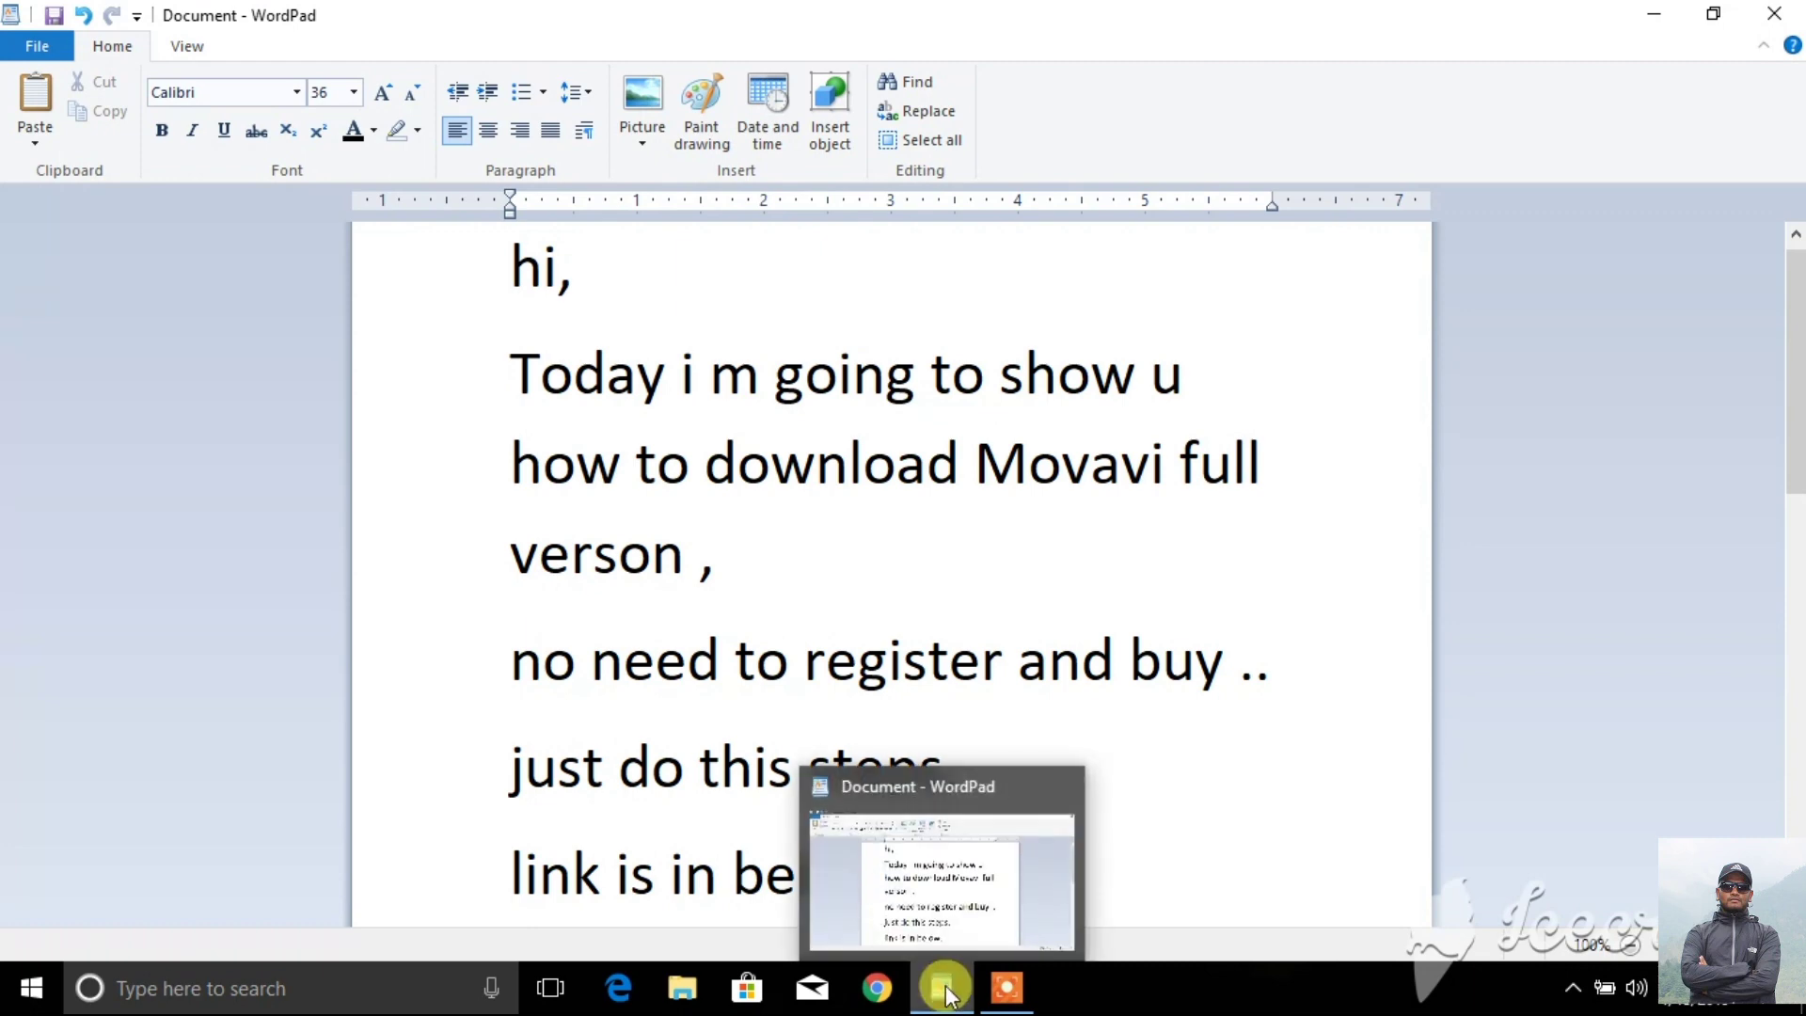
key(super+d)
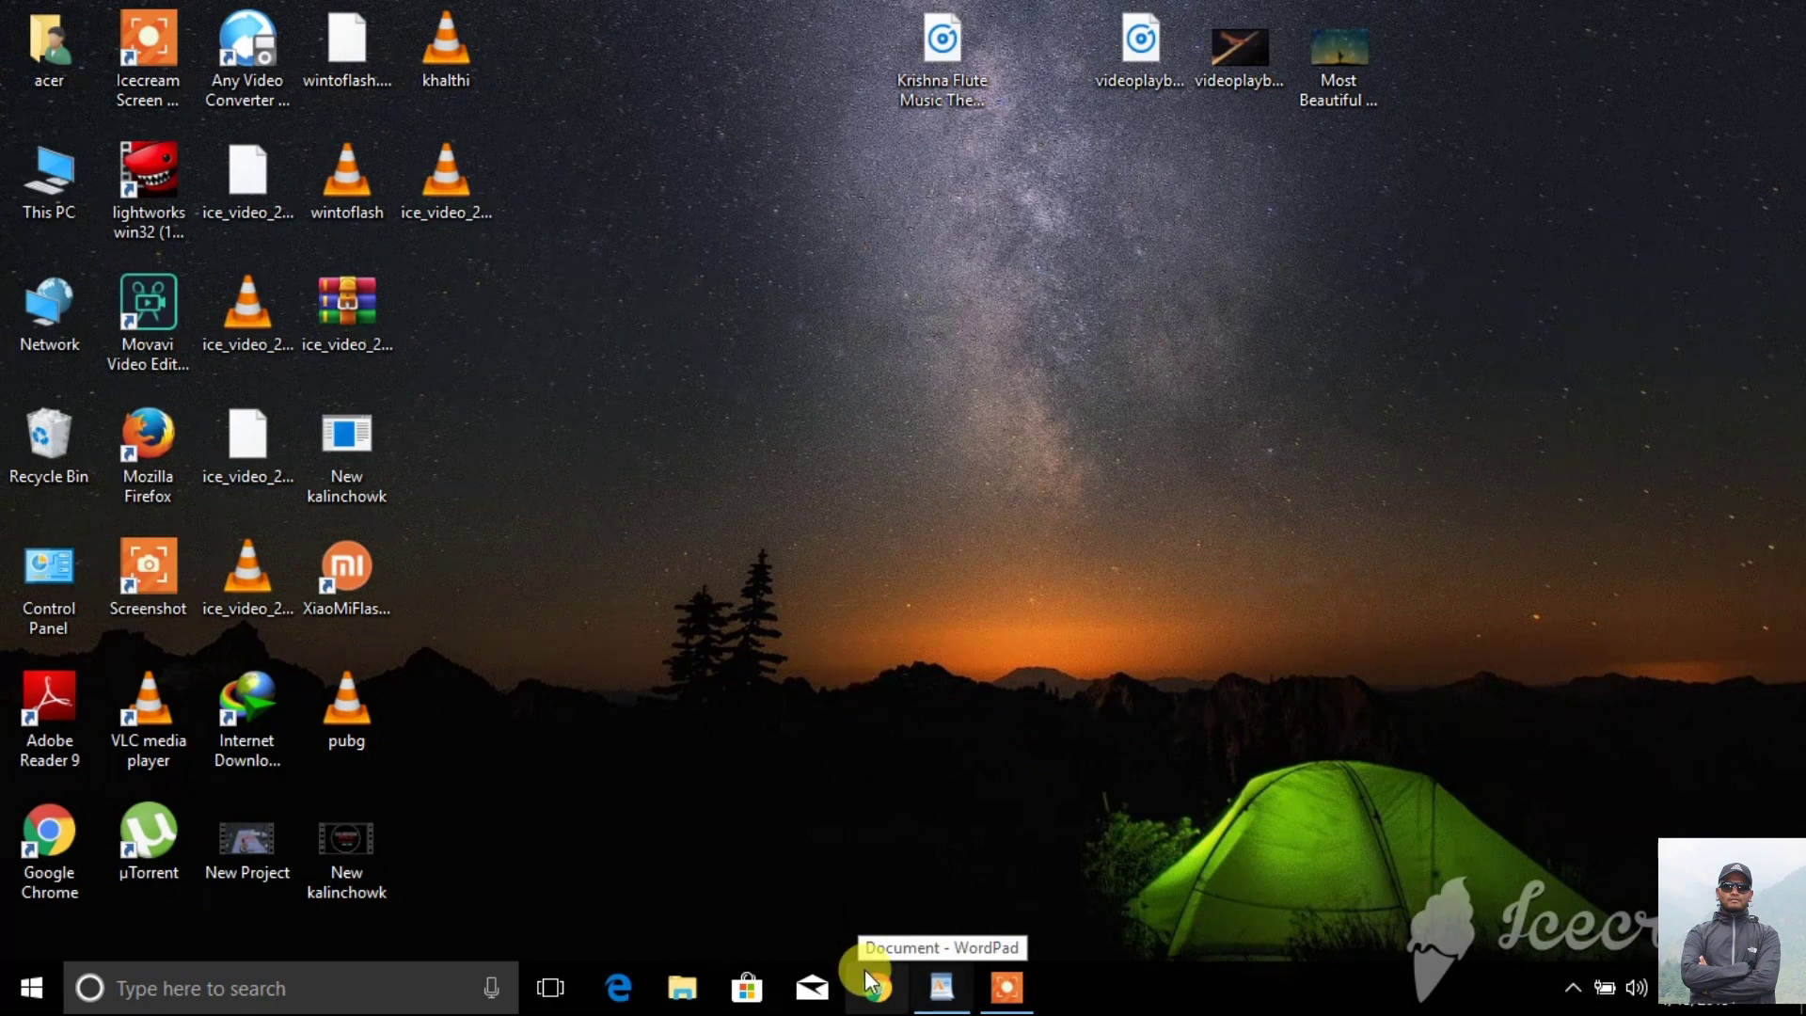
click(880, 990)
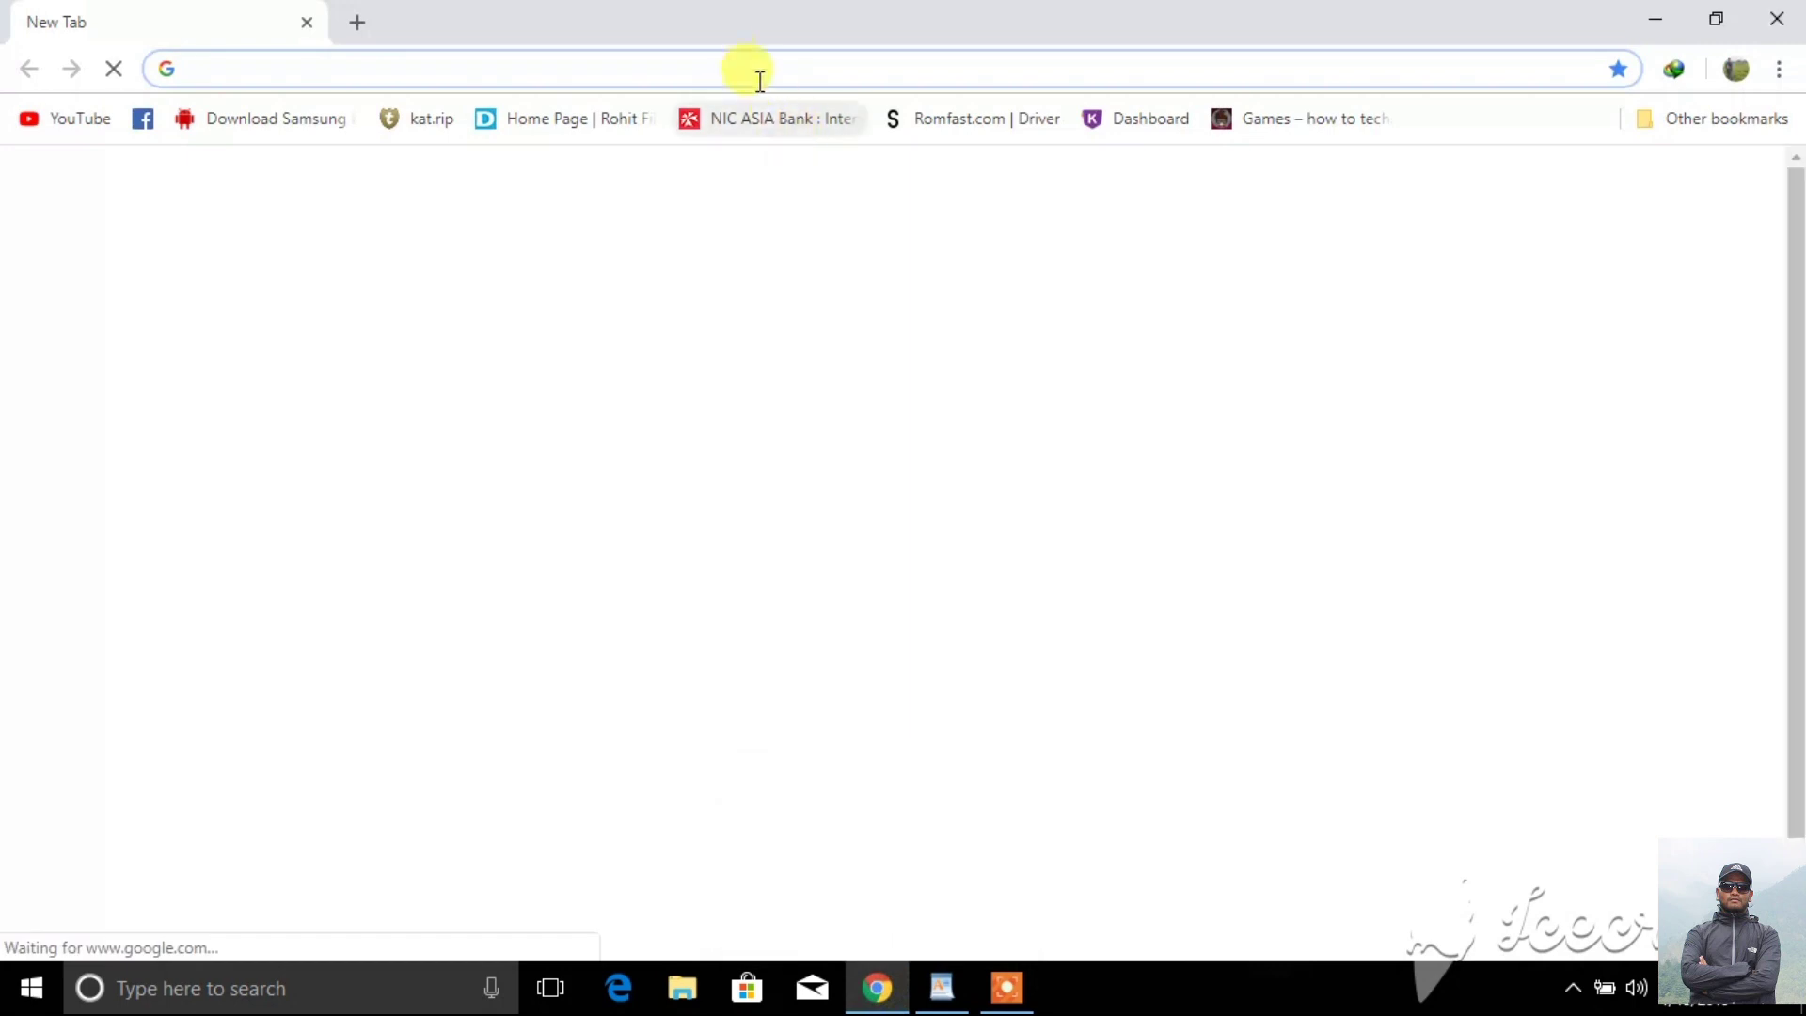
click(742, 62)
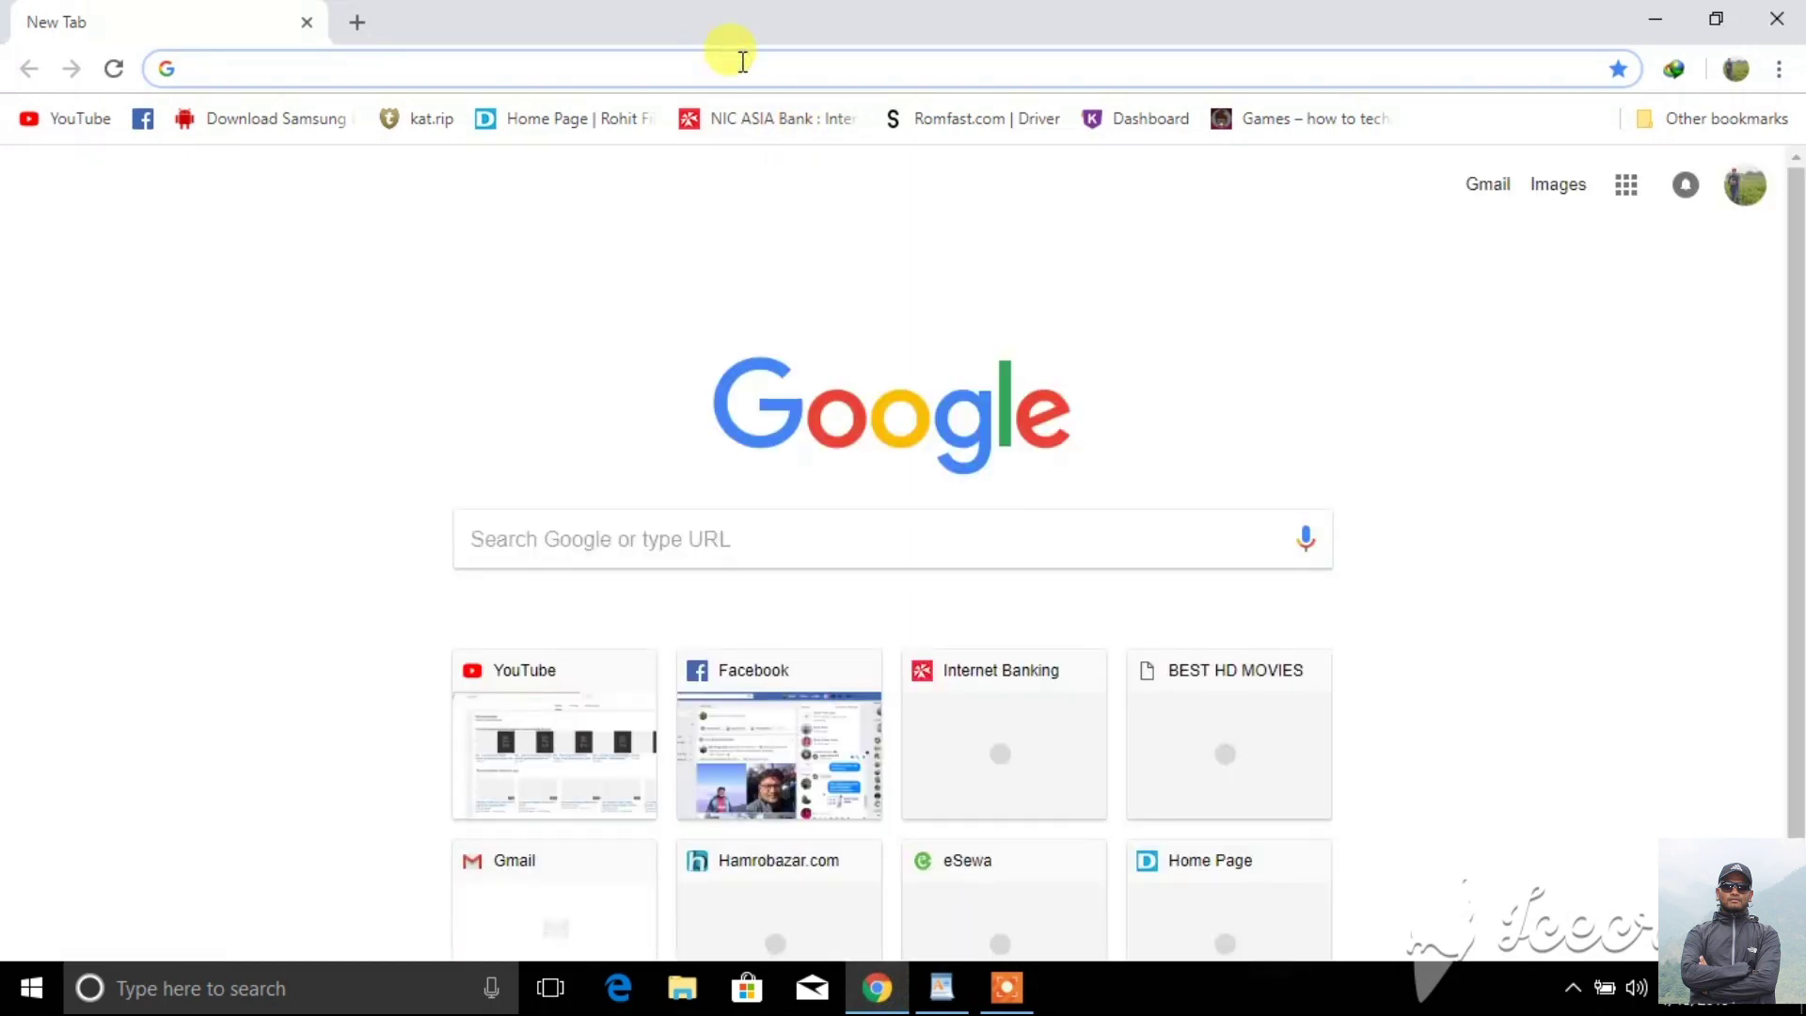
- Copy the setup file's Google Drive link from the WordPad document
click(940, 984)
drag(1796, 352, 1798, 569)
drag(847, 764, 539, 449)
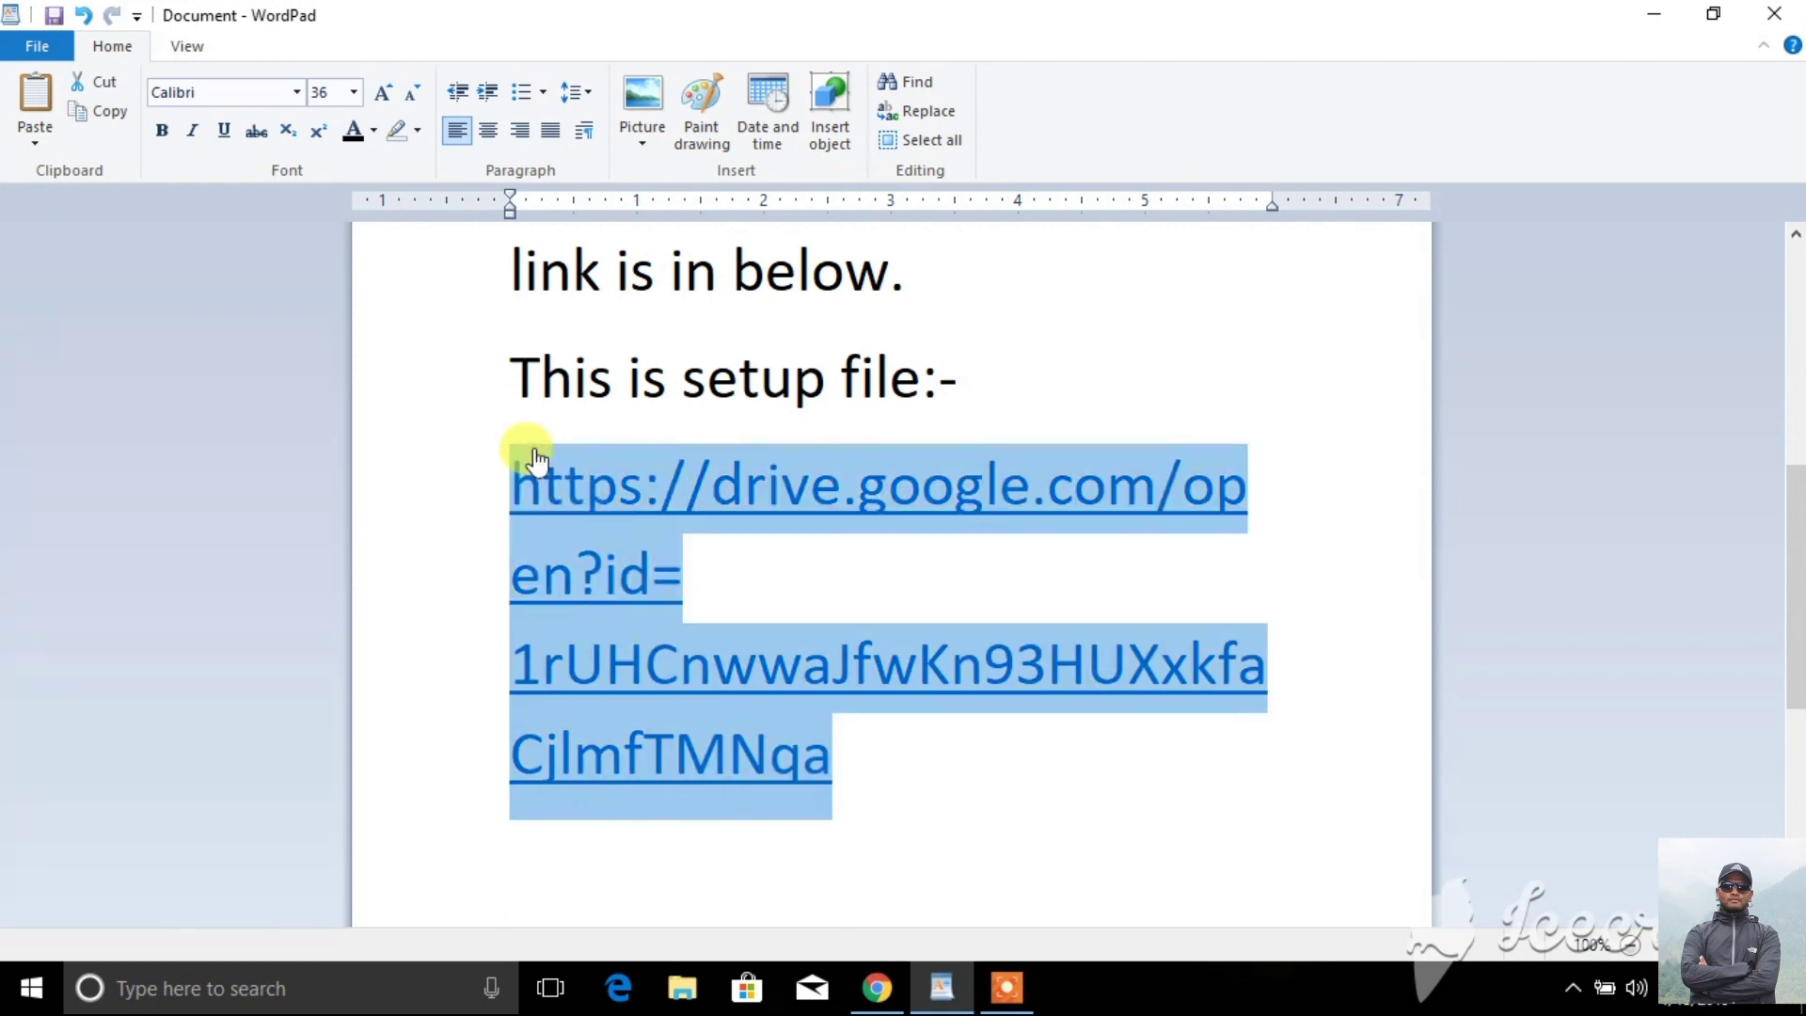
right_click(549, 507)
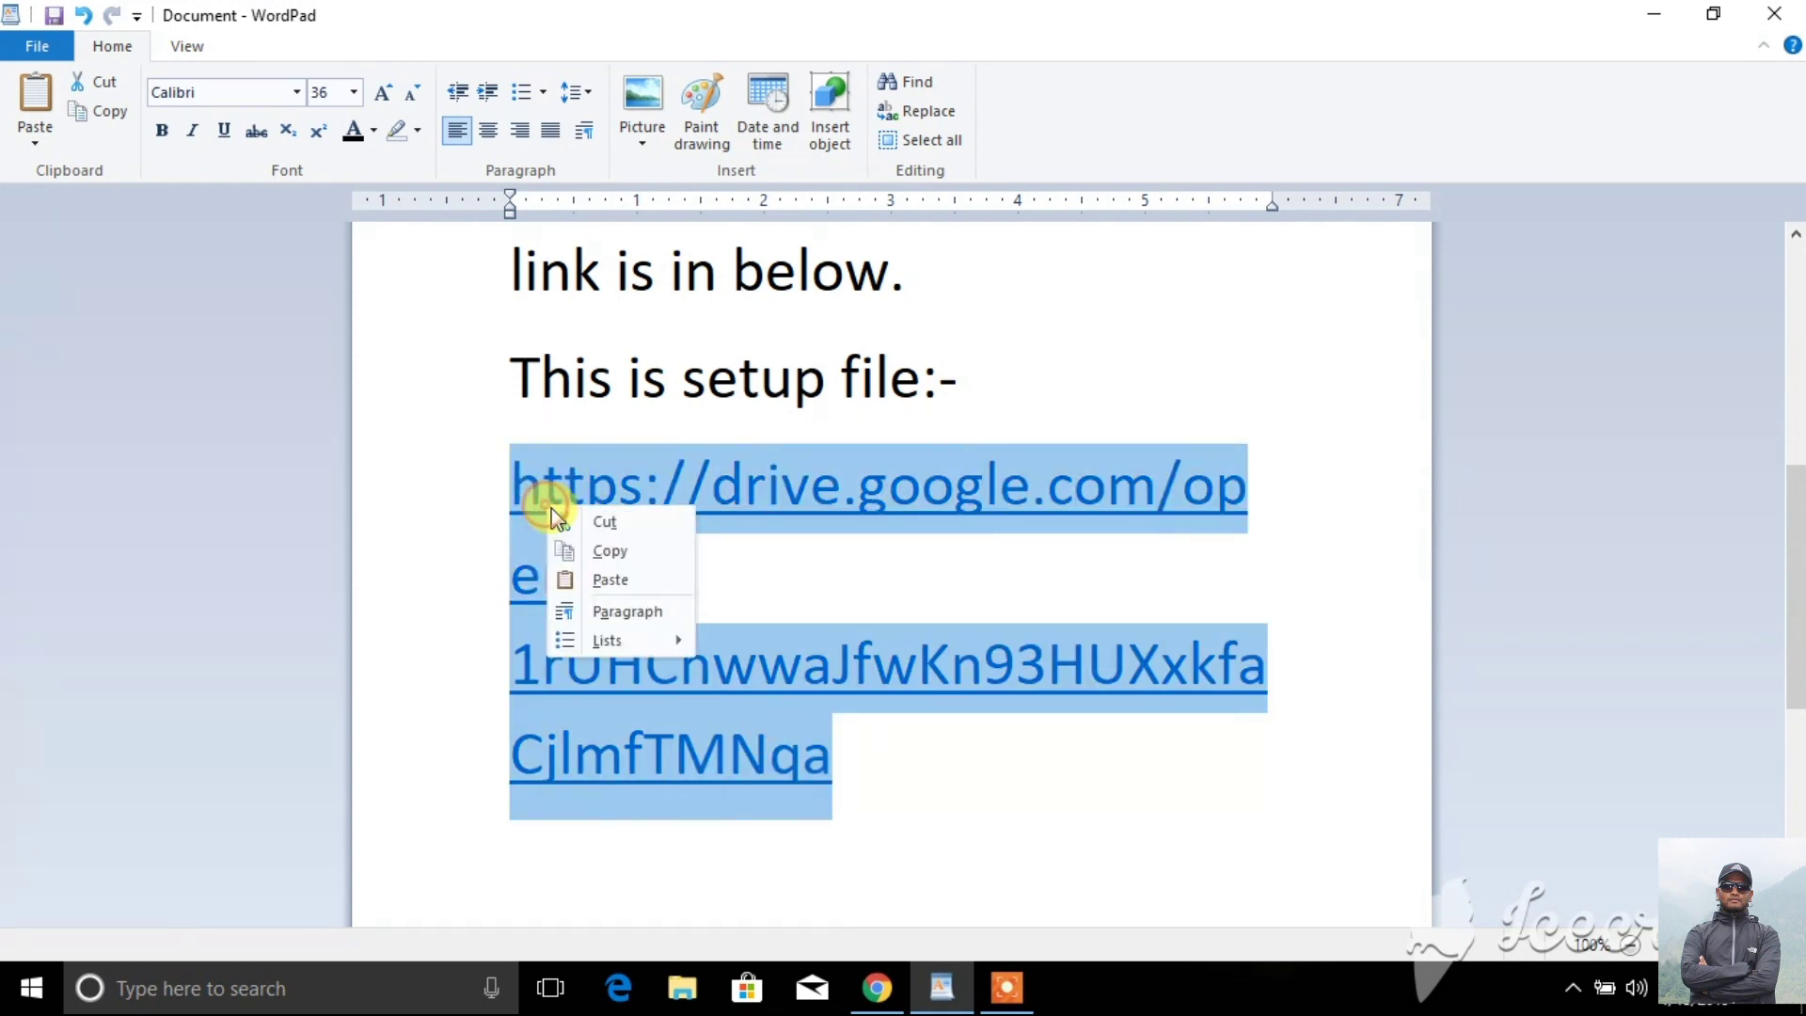
click(584, 550)
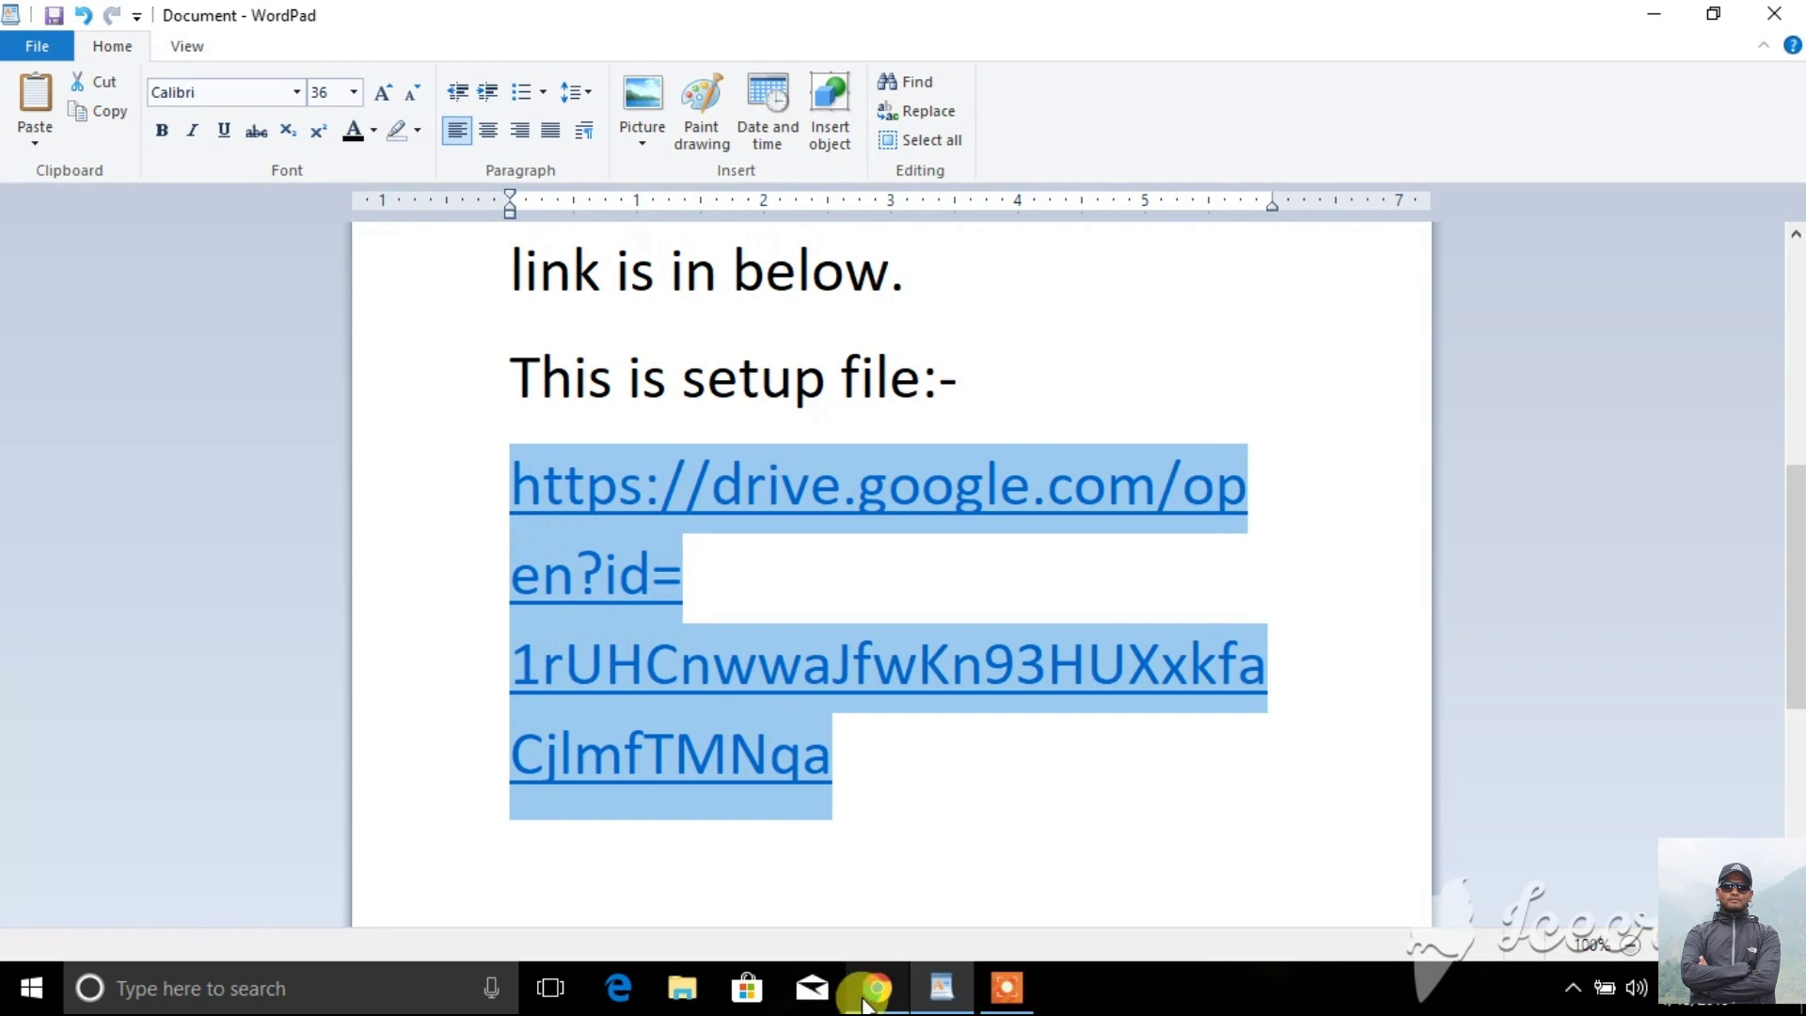
- Switch to Chrome and load the copied setup file link
click(876, 988)
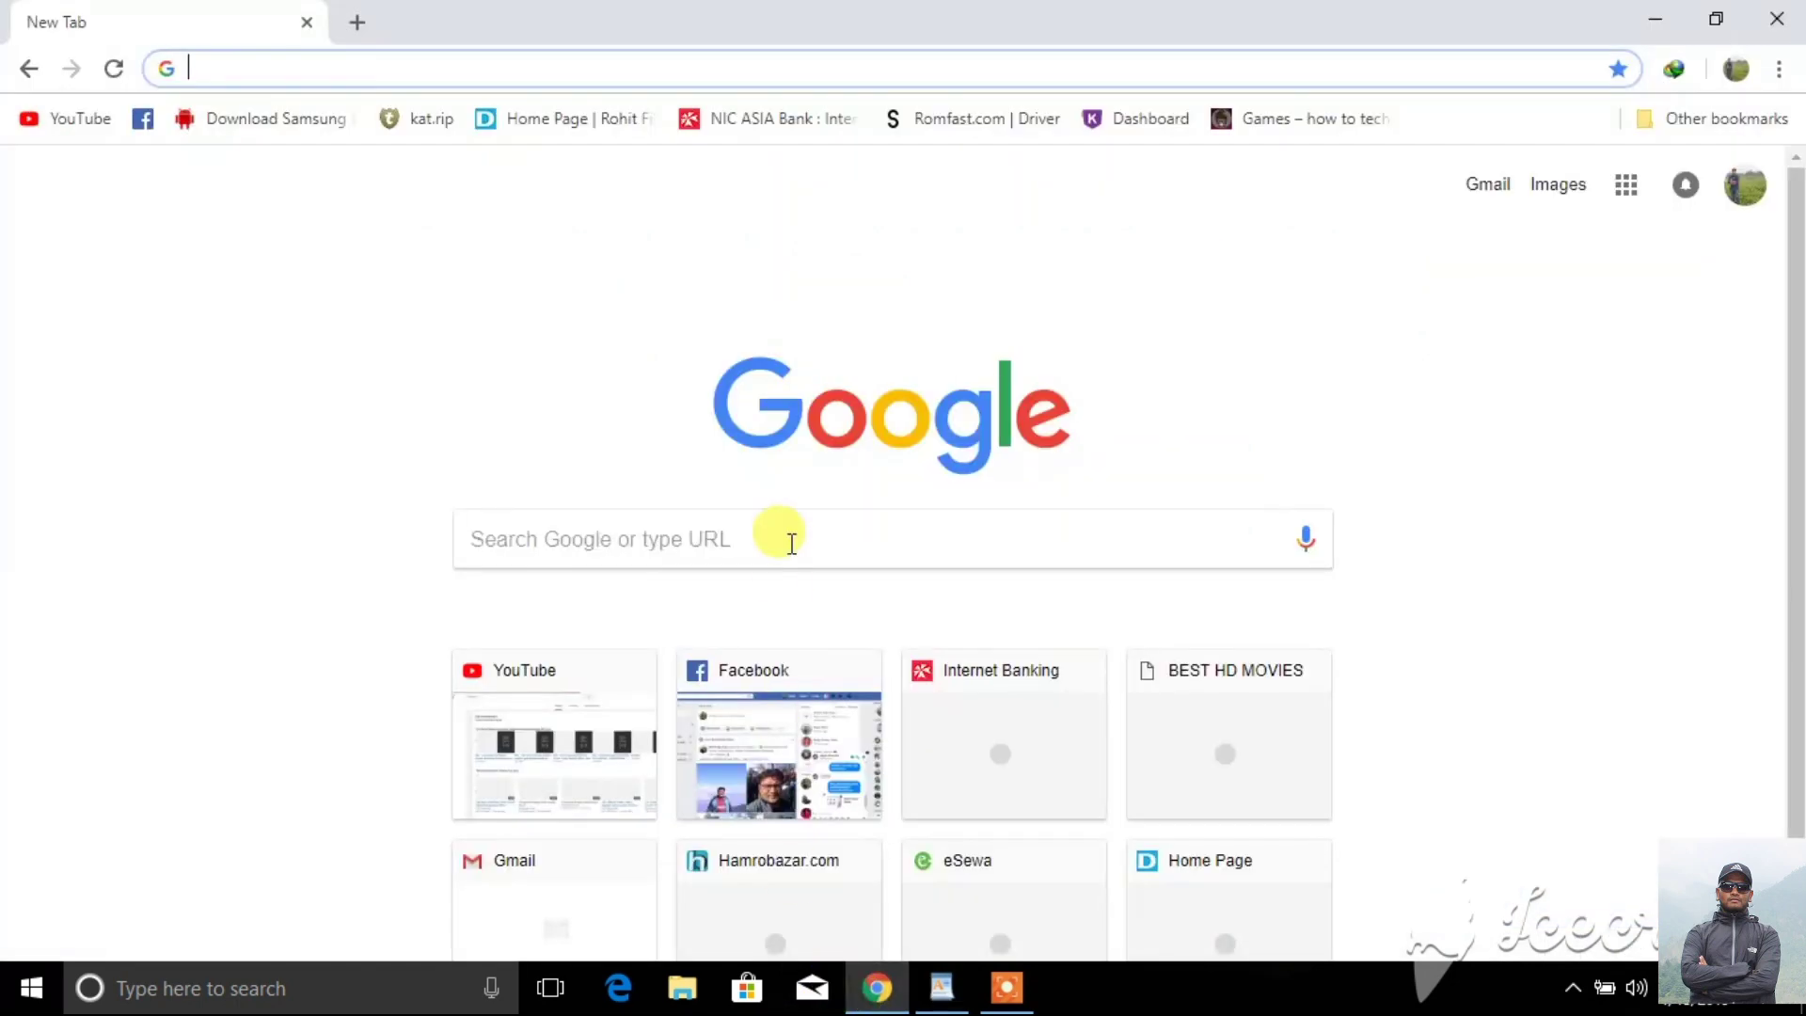
right_click(809, 62)
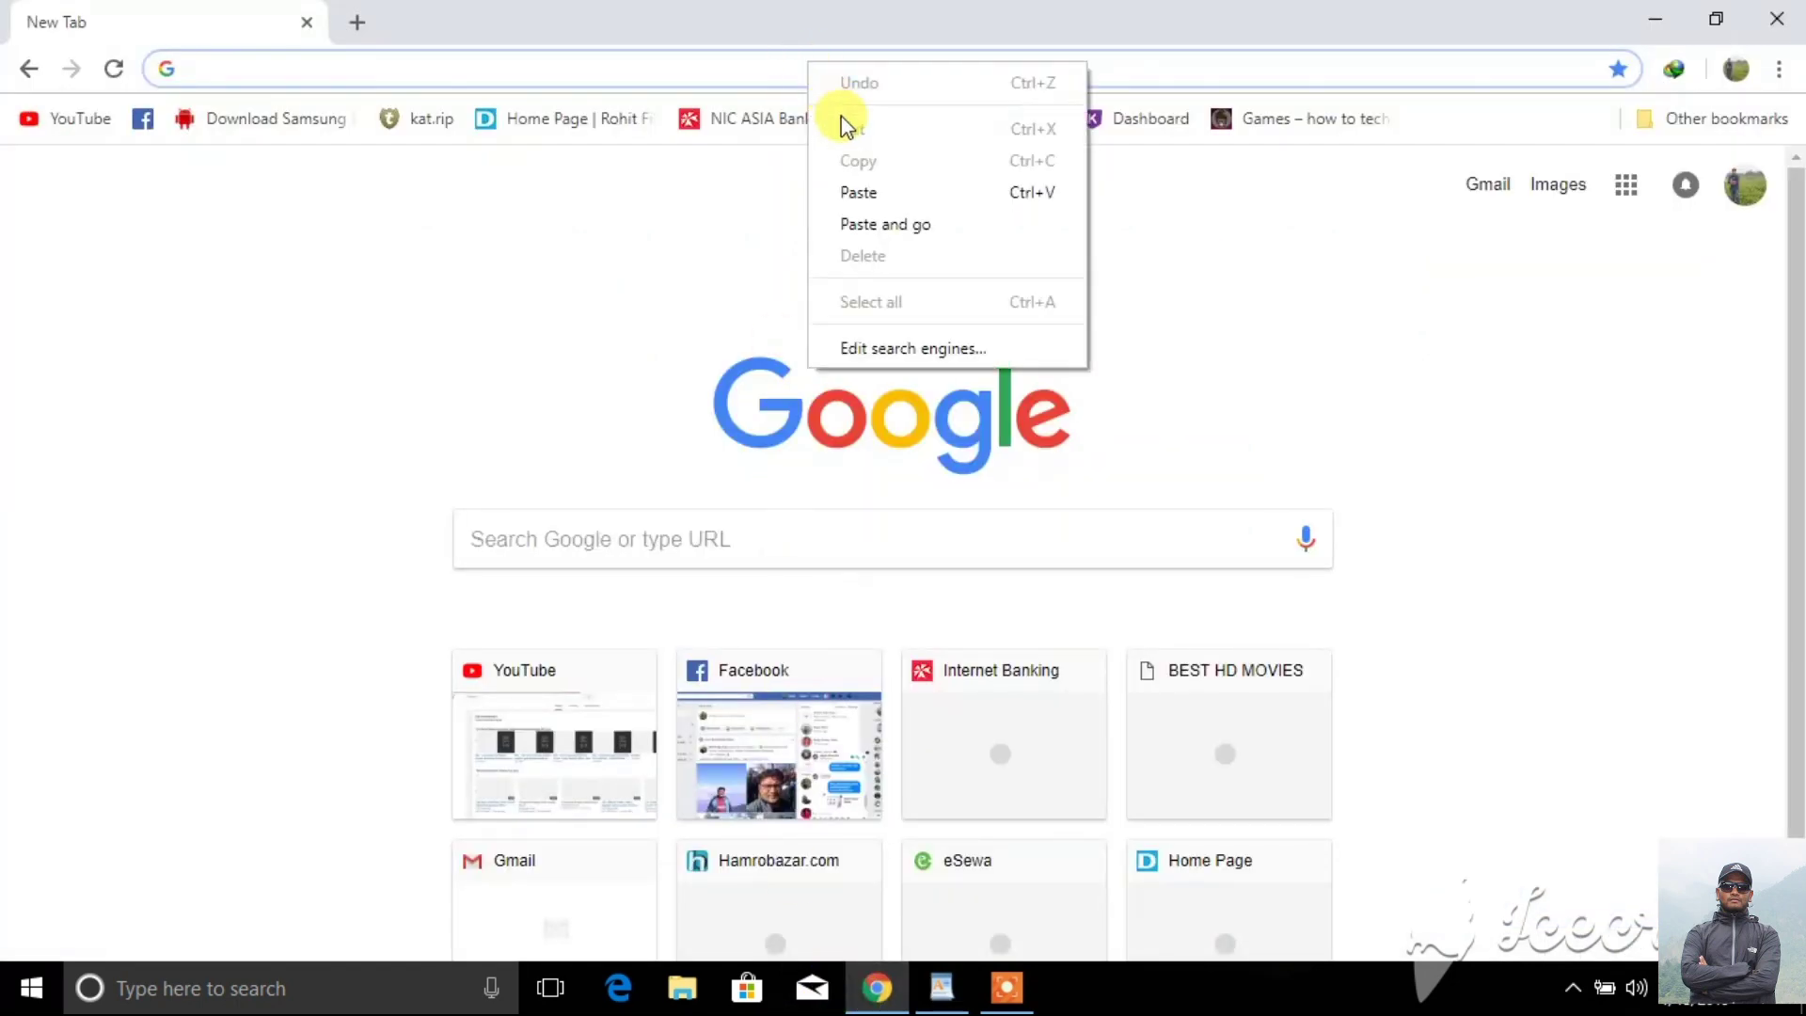
click(851, 220)
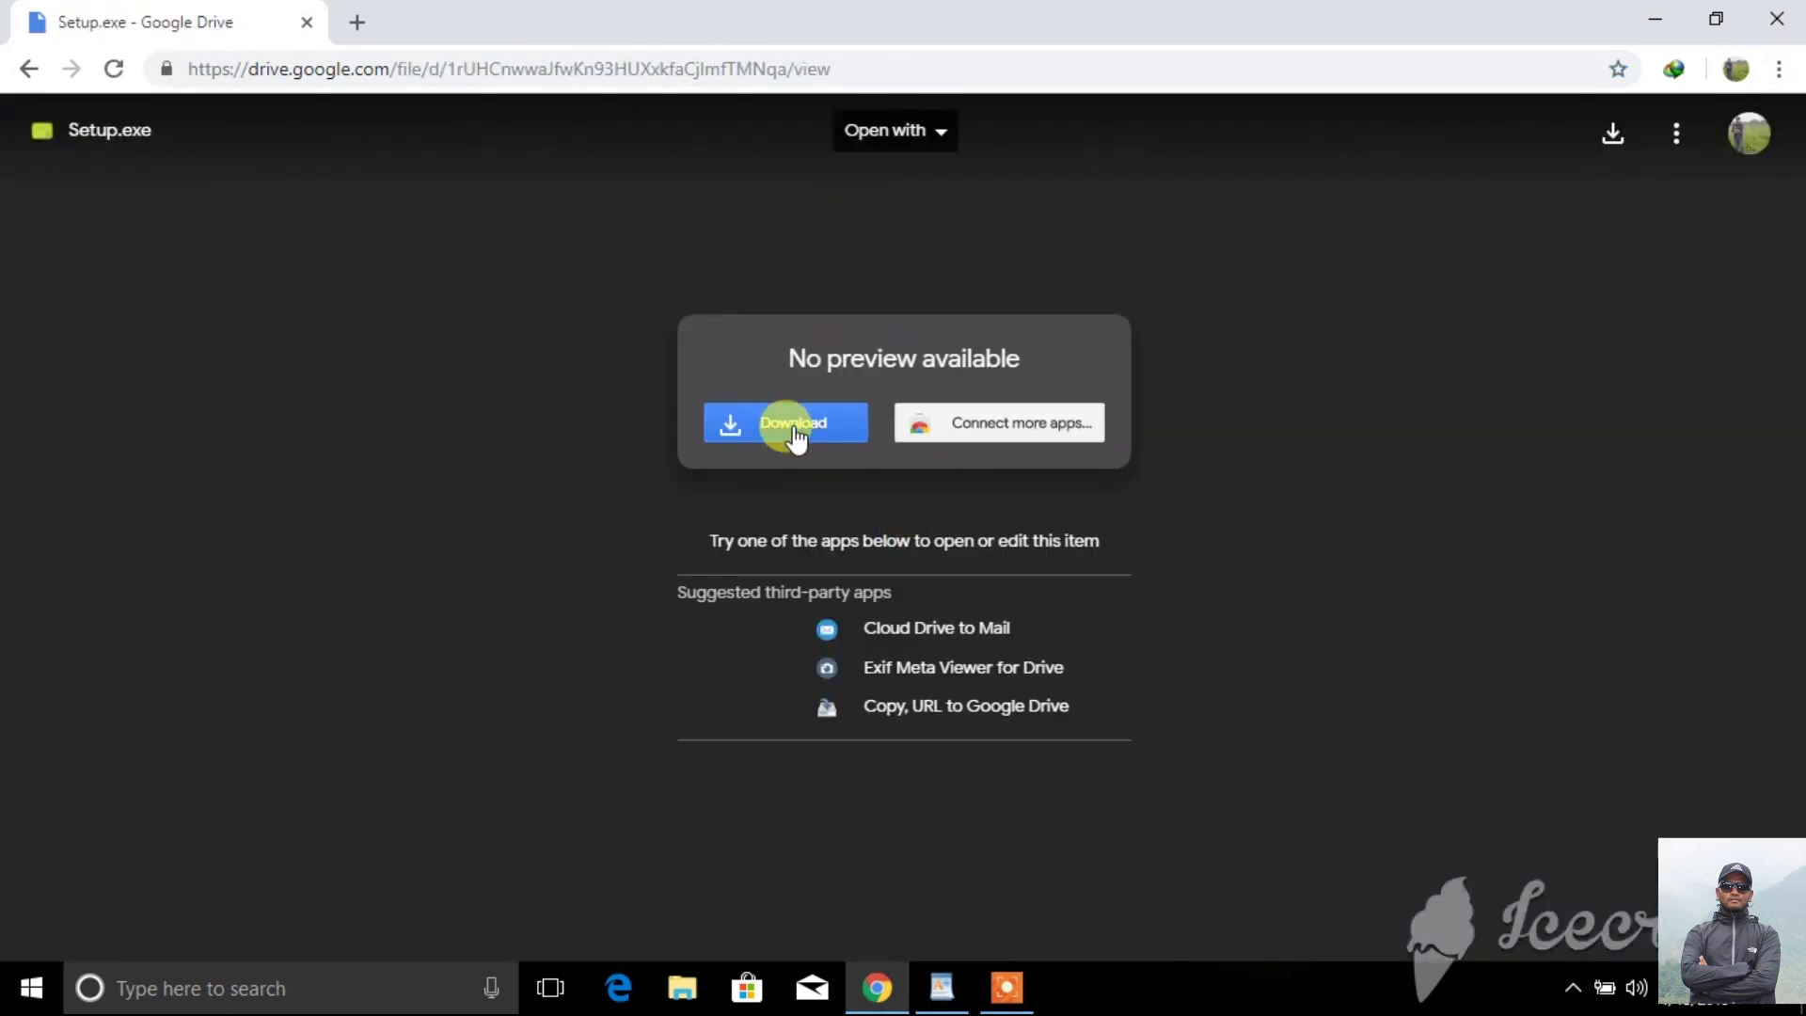
- Download Setup.exe with Internet Download Manager as Setup_2.exe in the Programs downloads folder and open that folder
click(793, 428)
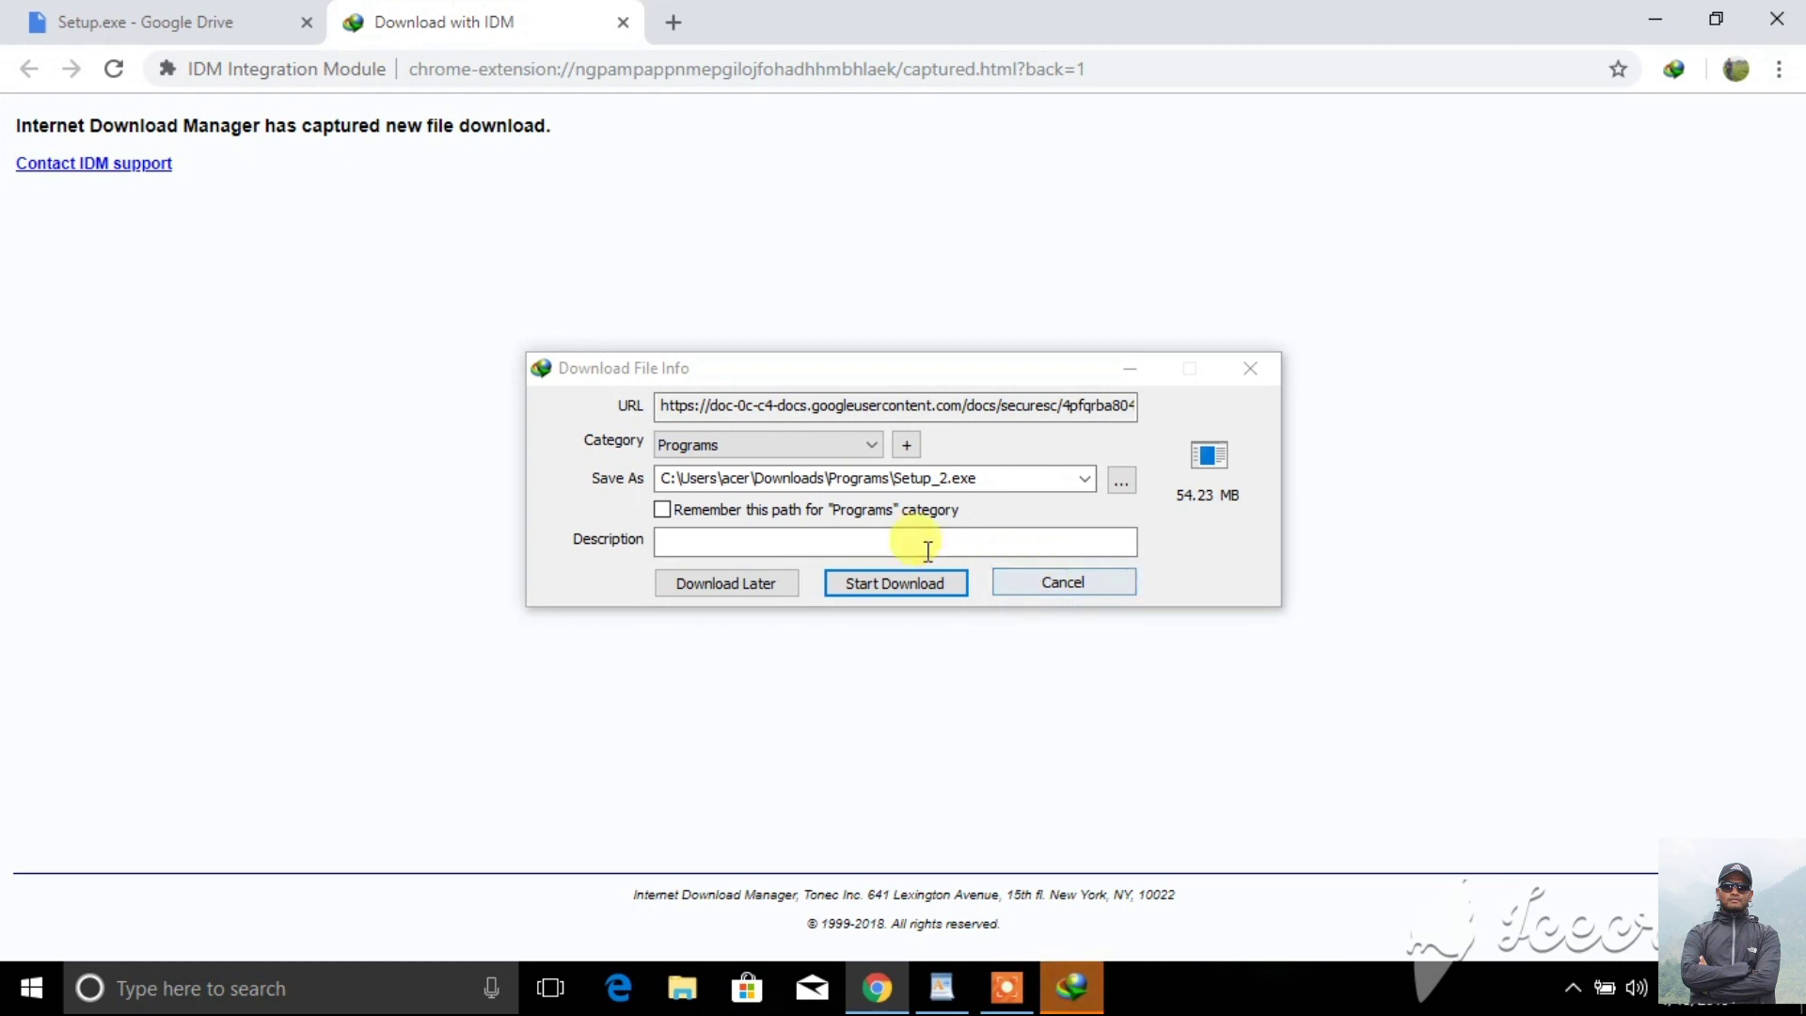
click(929, 584)
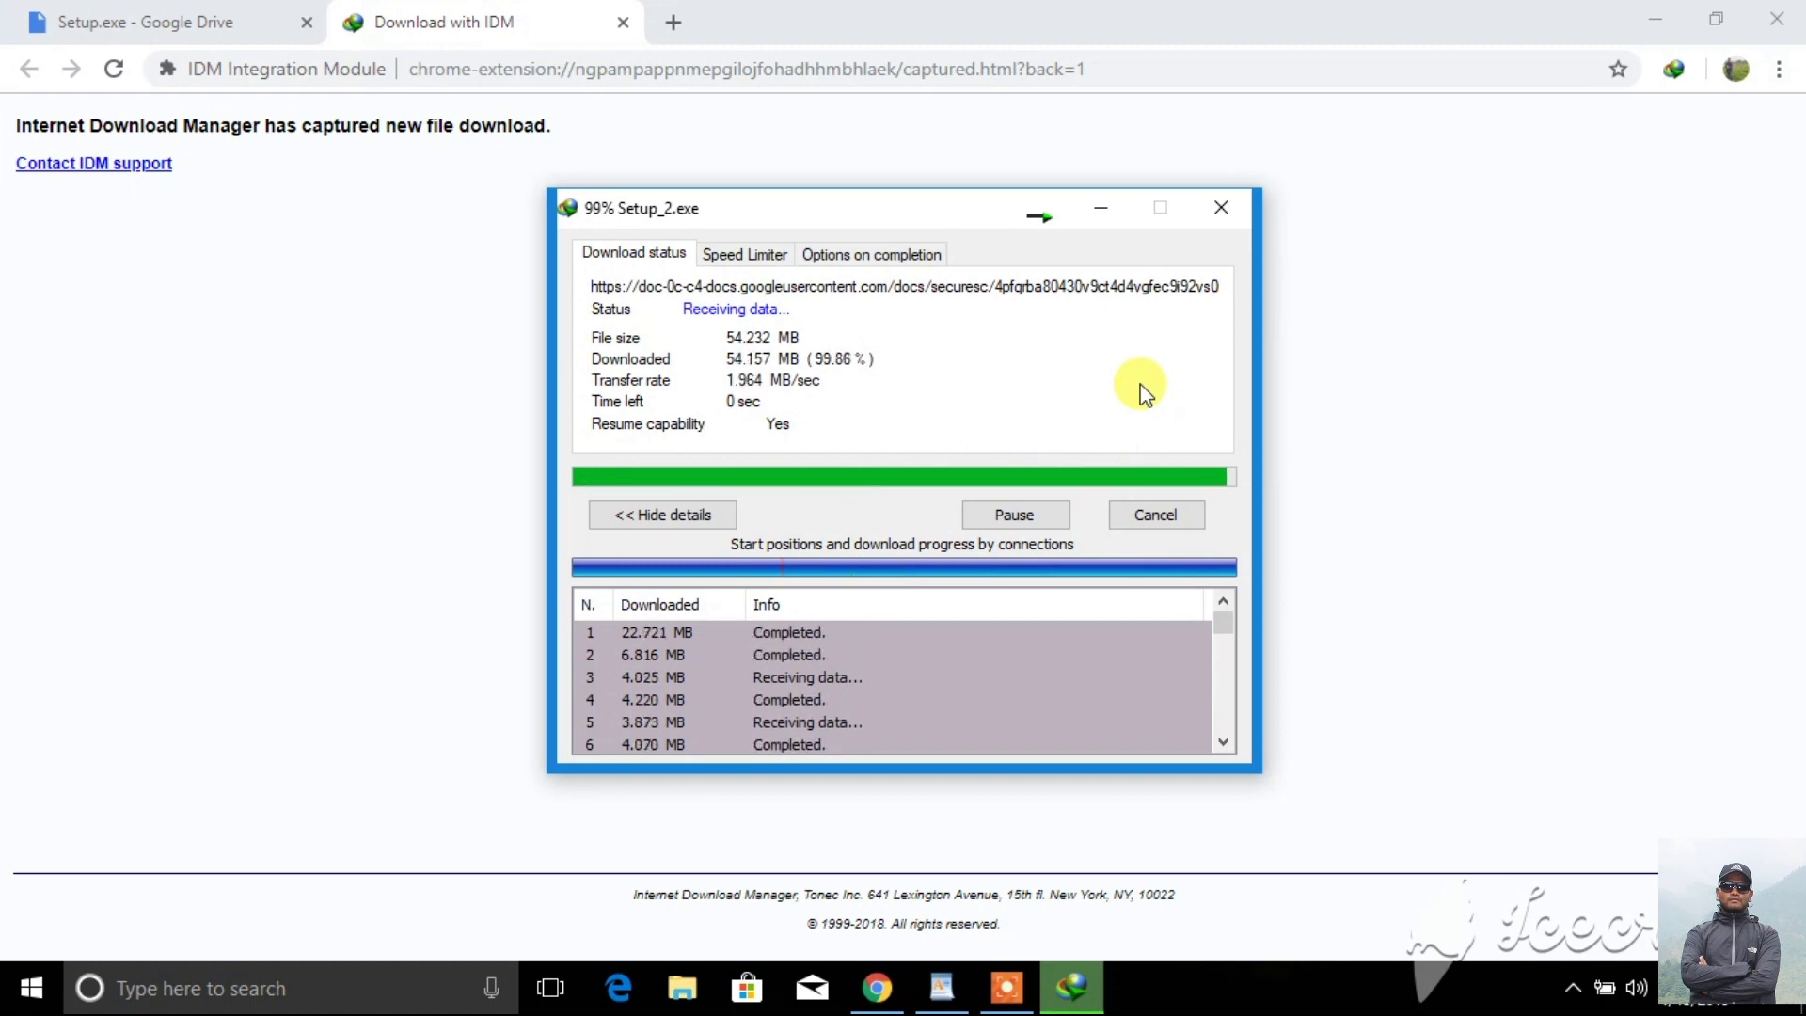
click(968, 575)
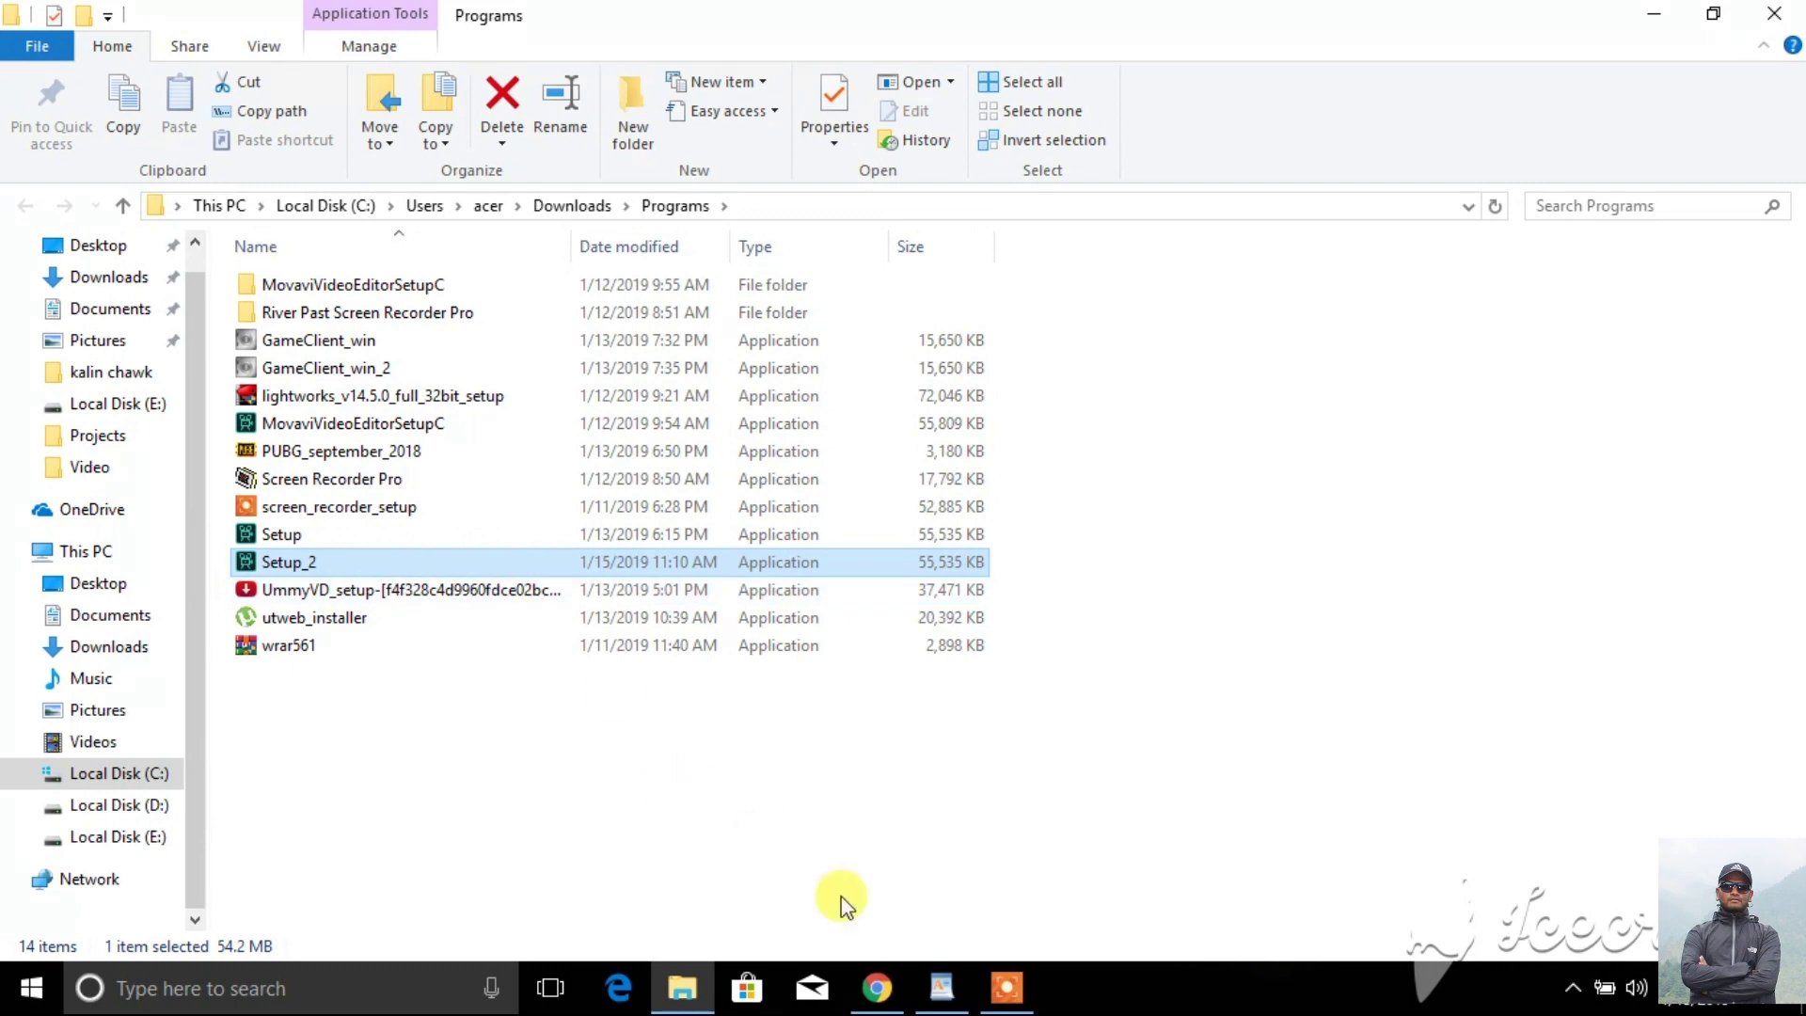
- Switch to the WordPad document and copy the Google Drive link under "crack file is"
click(941, 988)
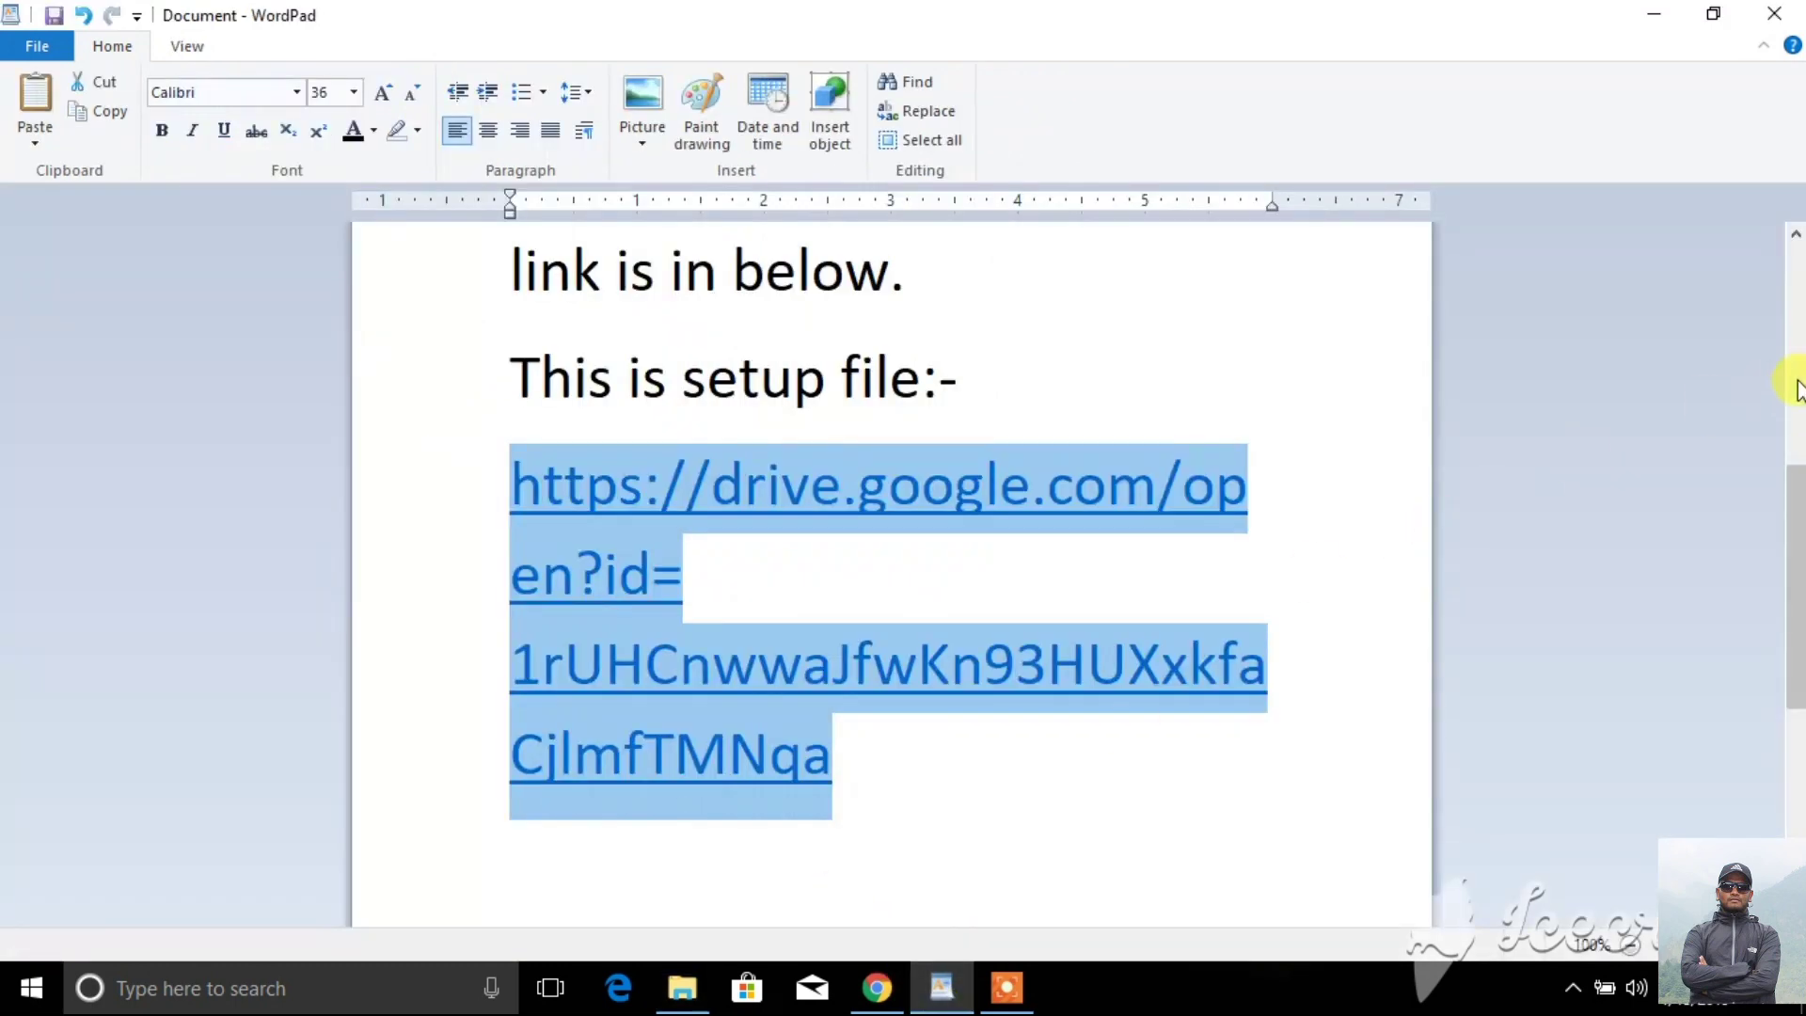
drag(1794, 545, 1796, 741)
drag(1199, 752, 543, 577)
right_click(562, 570)
click(591, 615)
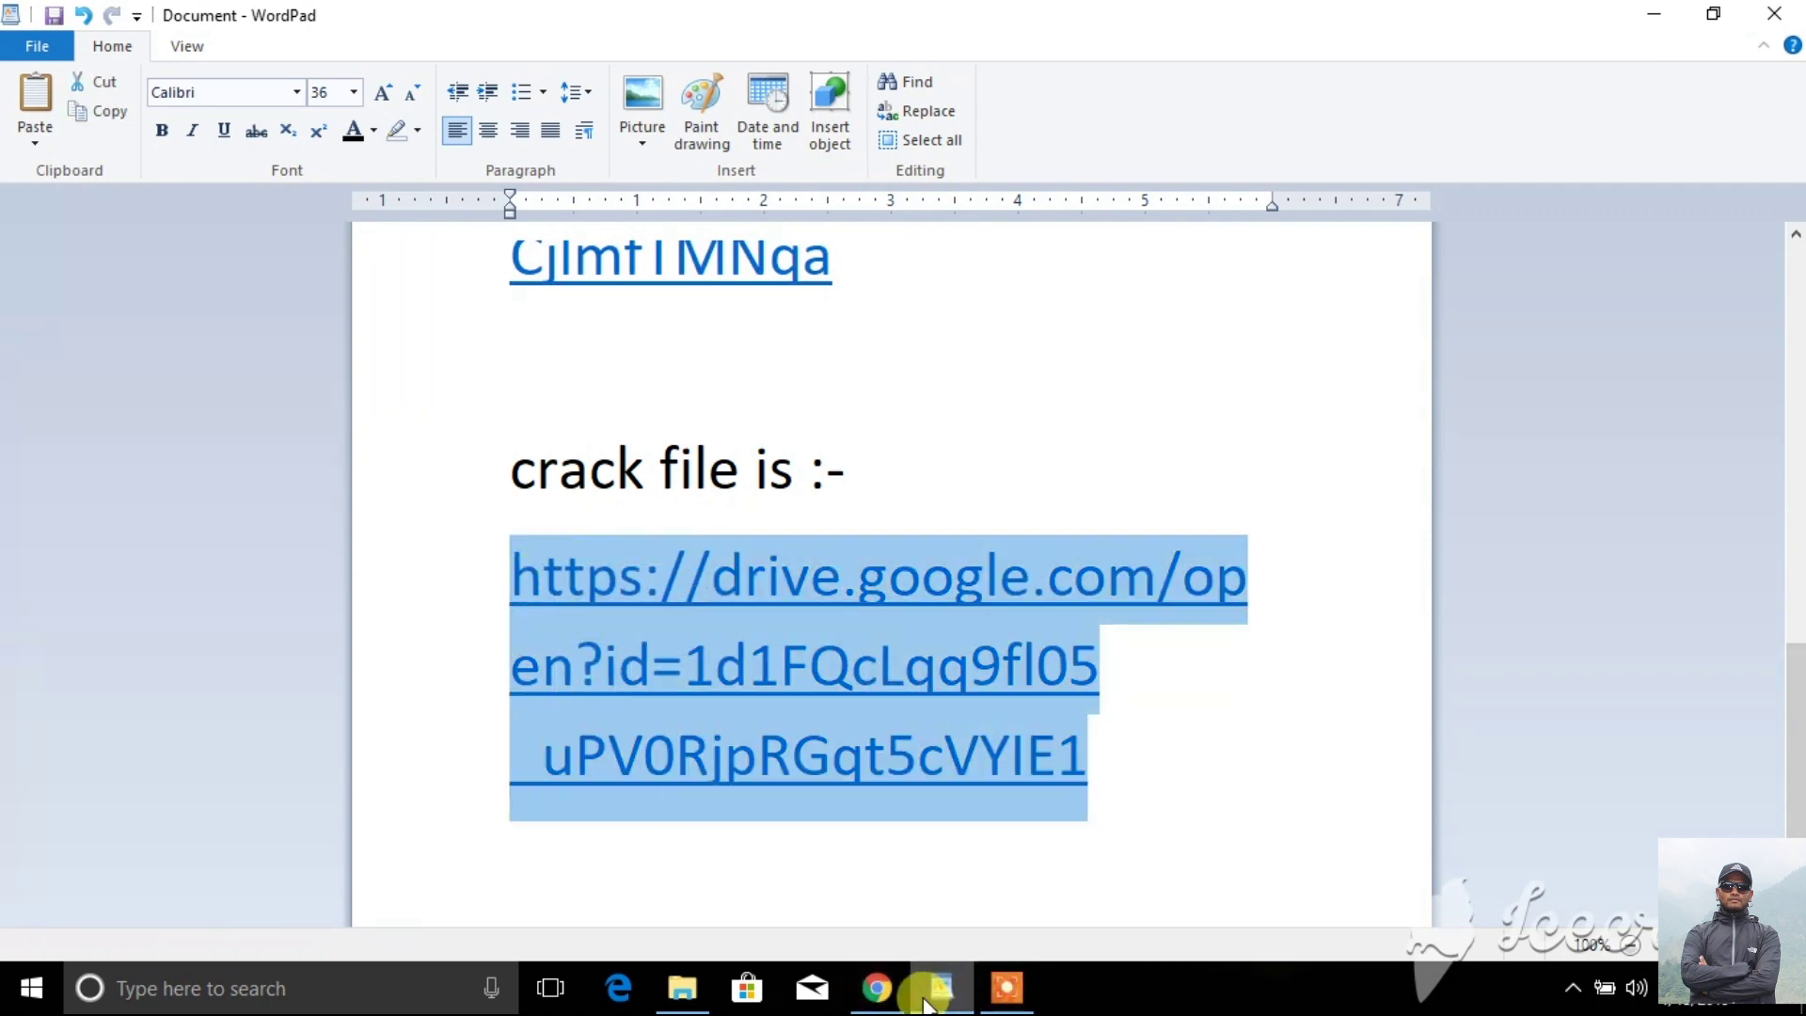
- Switch to Chrome and load the copied link in a new tab
click(877, 988)
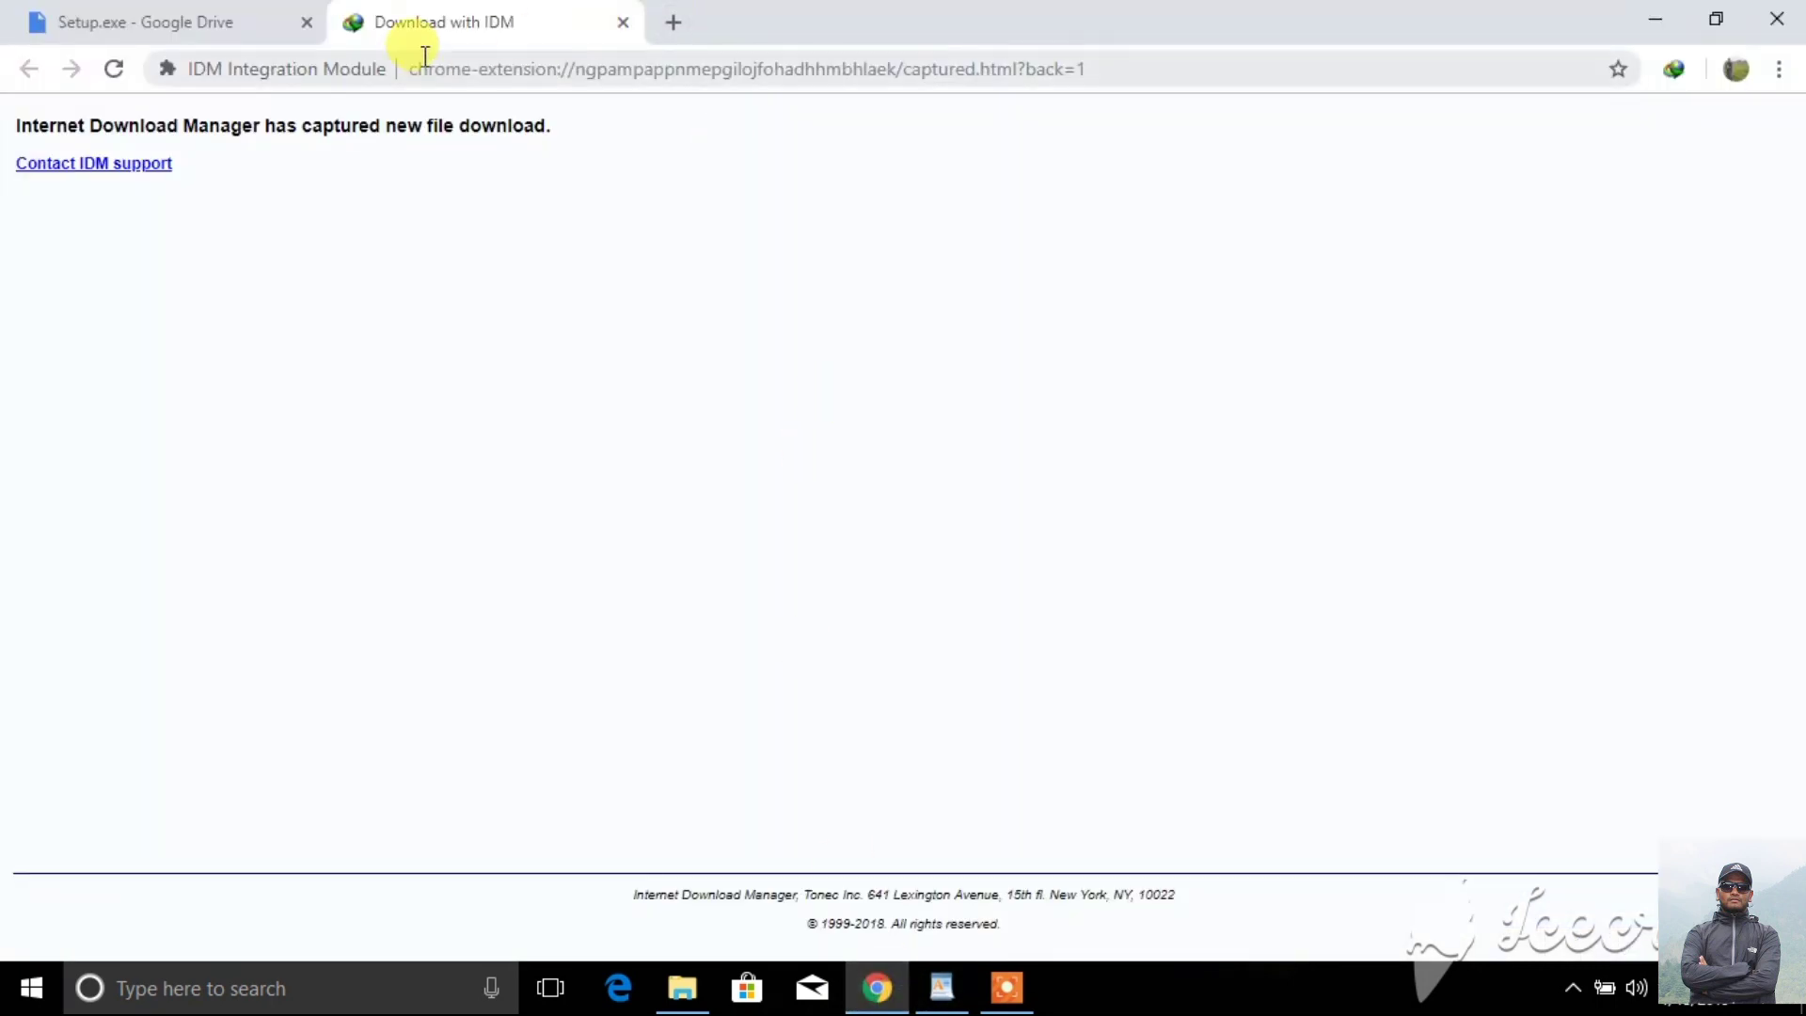
click(673, 26)
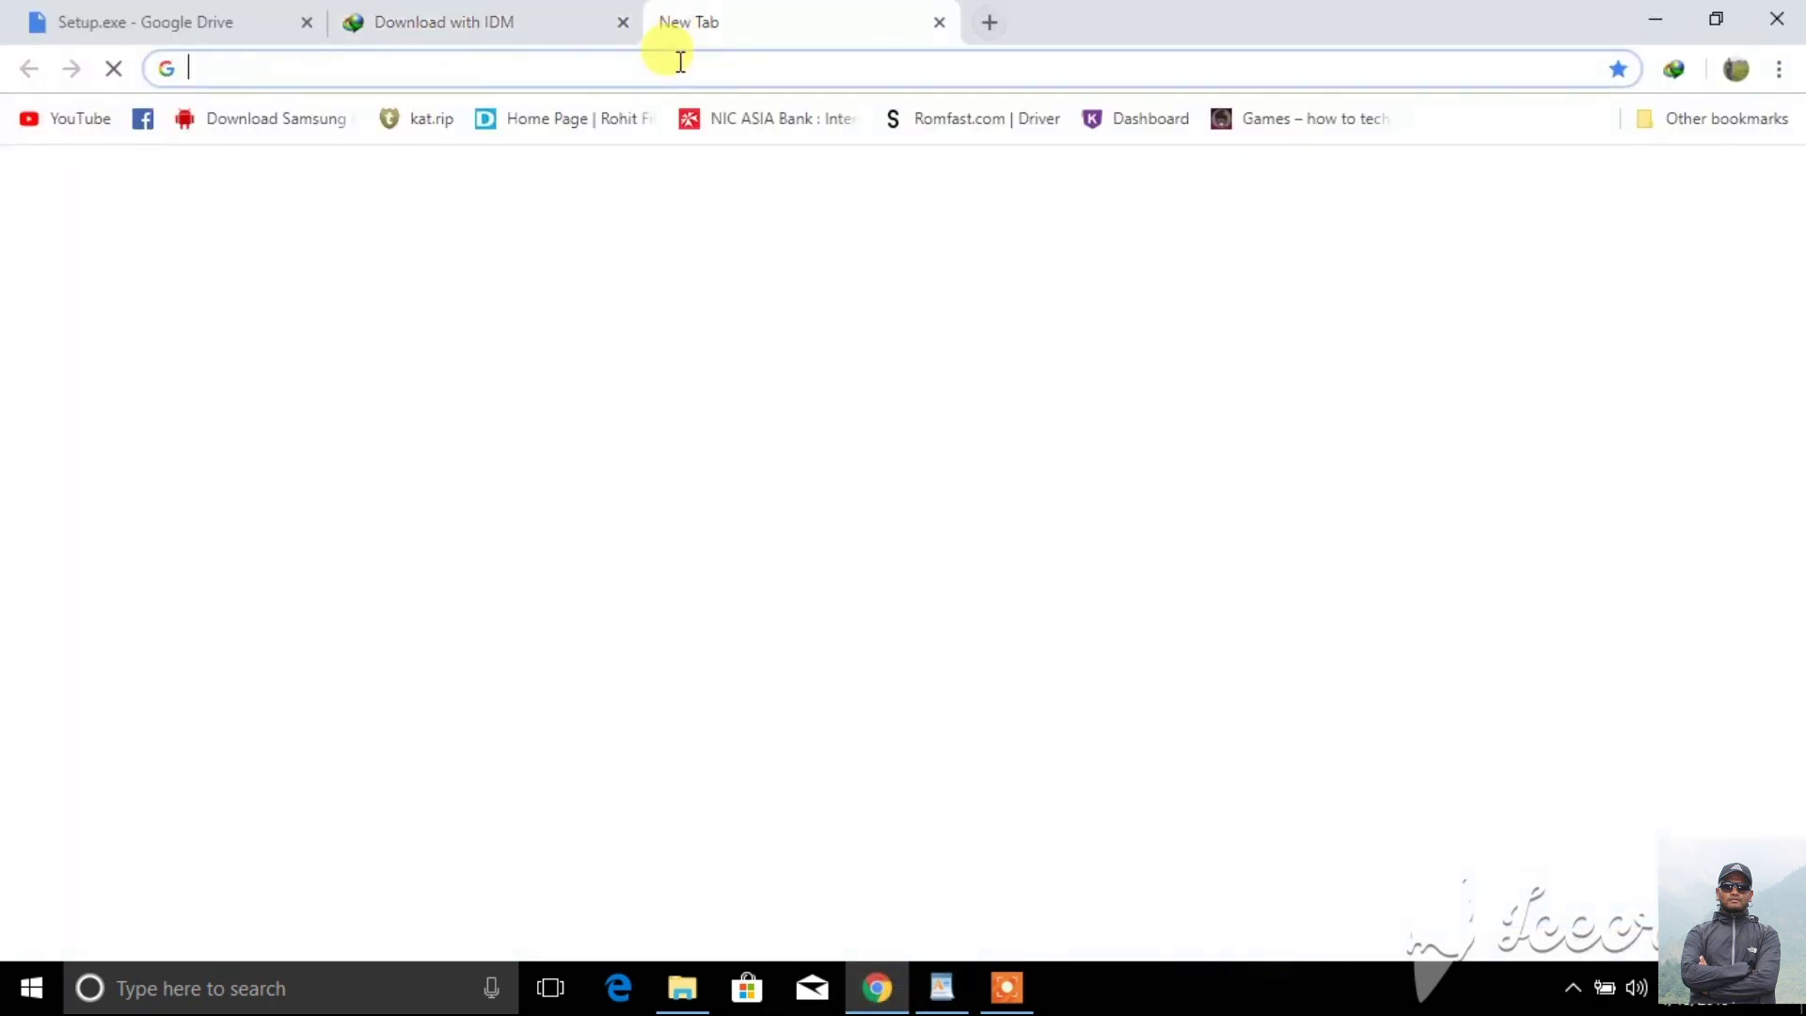
right_click(677, 59)
click(758, 226)
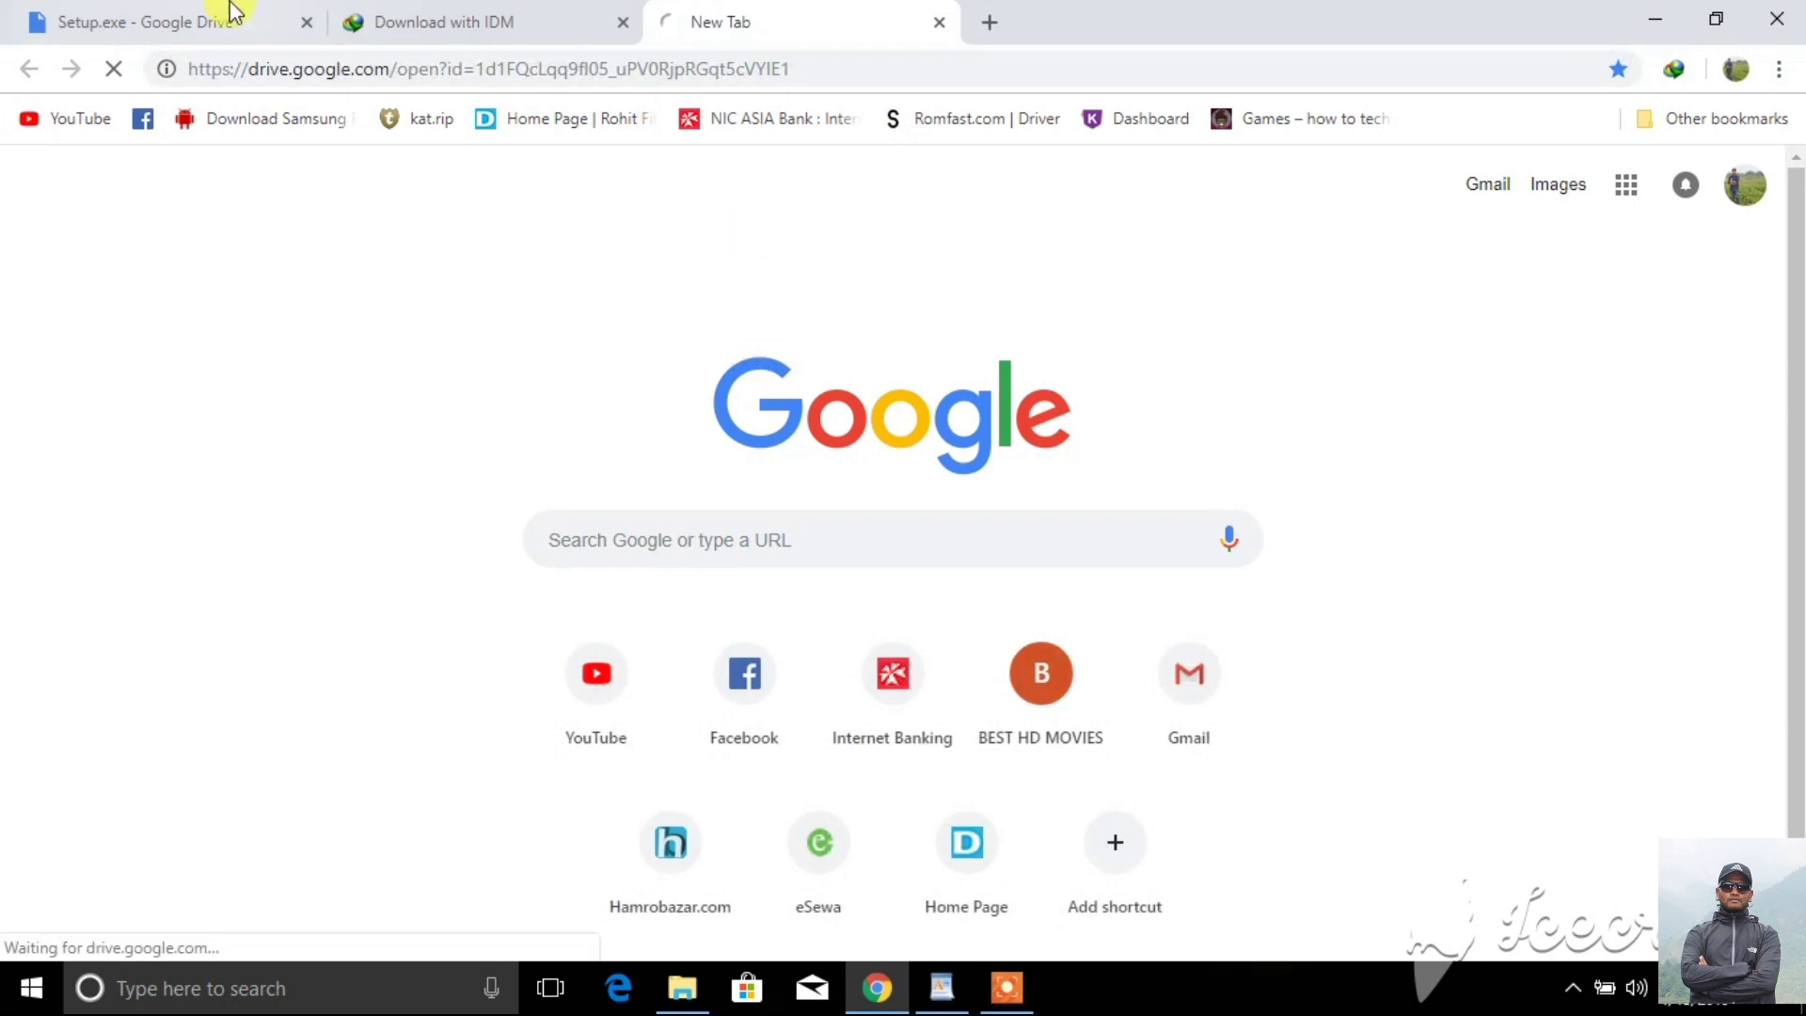
- Close the Setup.exe and IDM tabs and download Application.dll to Local Disk (E:)
click(308, 22)
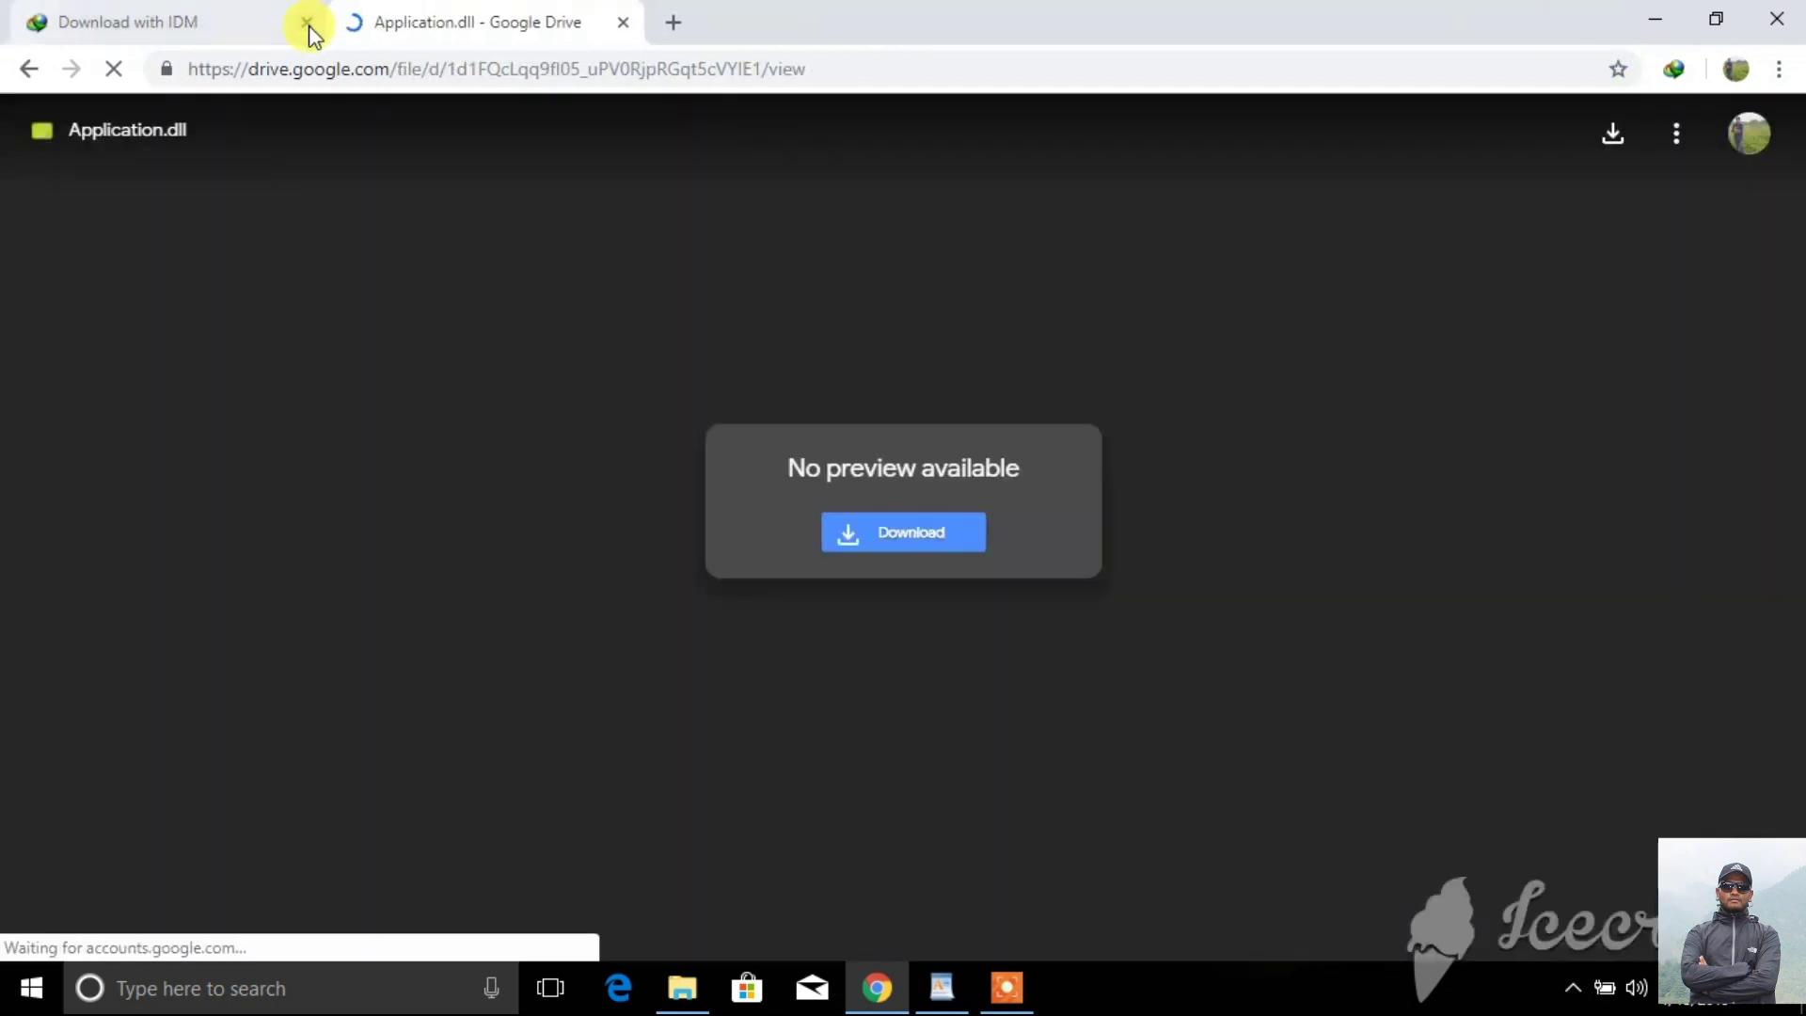
click(307, 23)
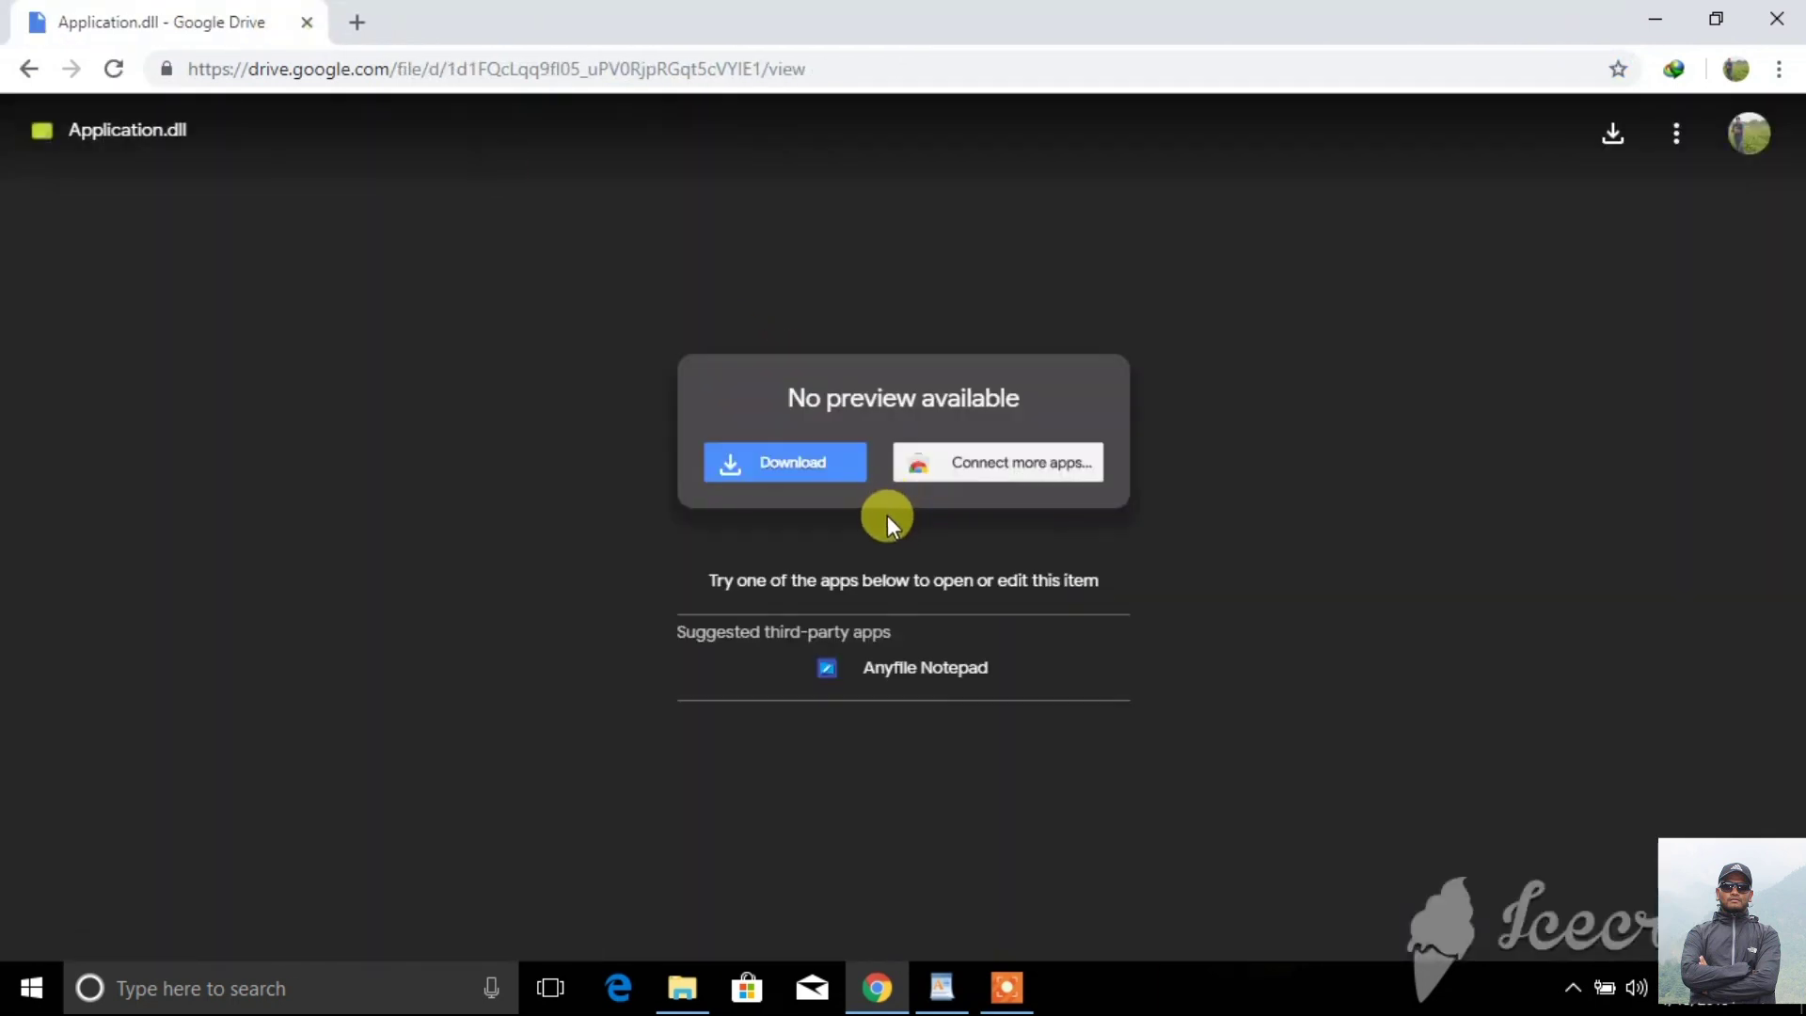
click(806, 470)
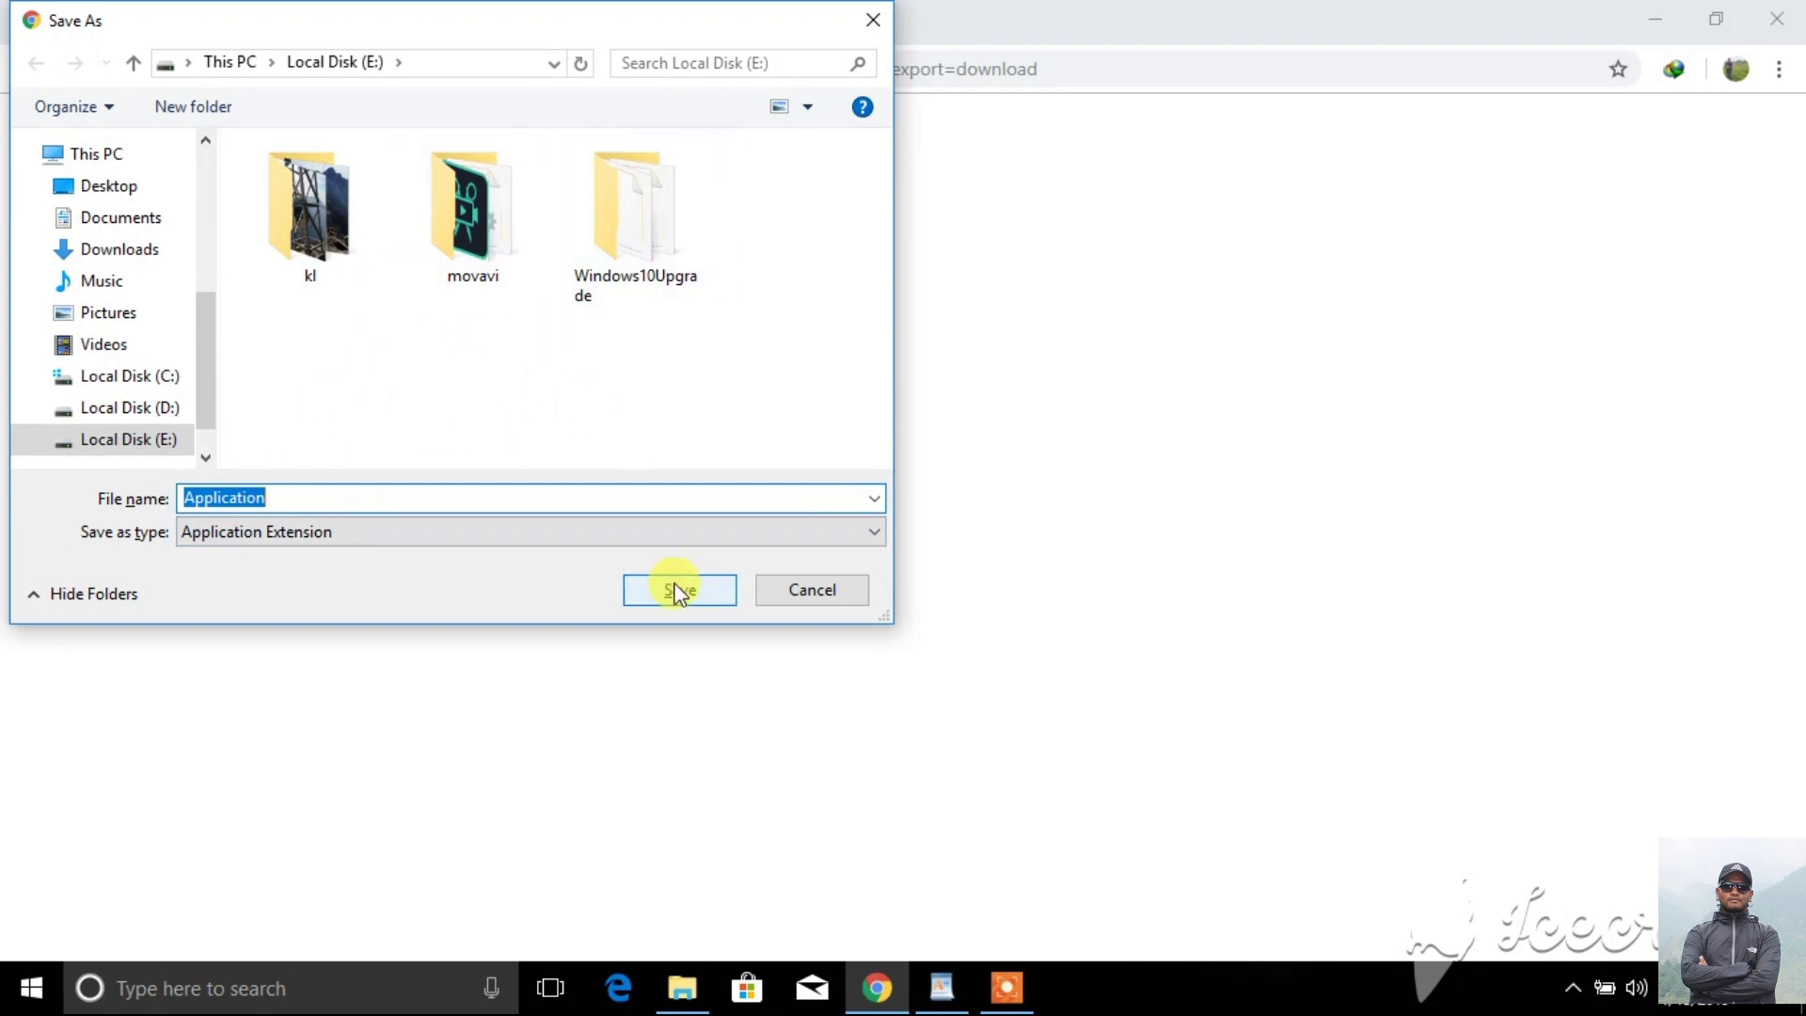
click(708, 589)
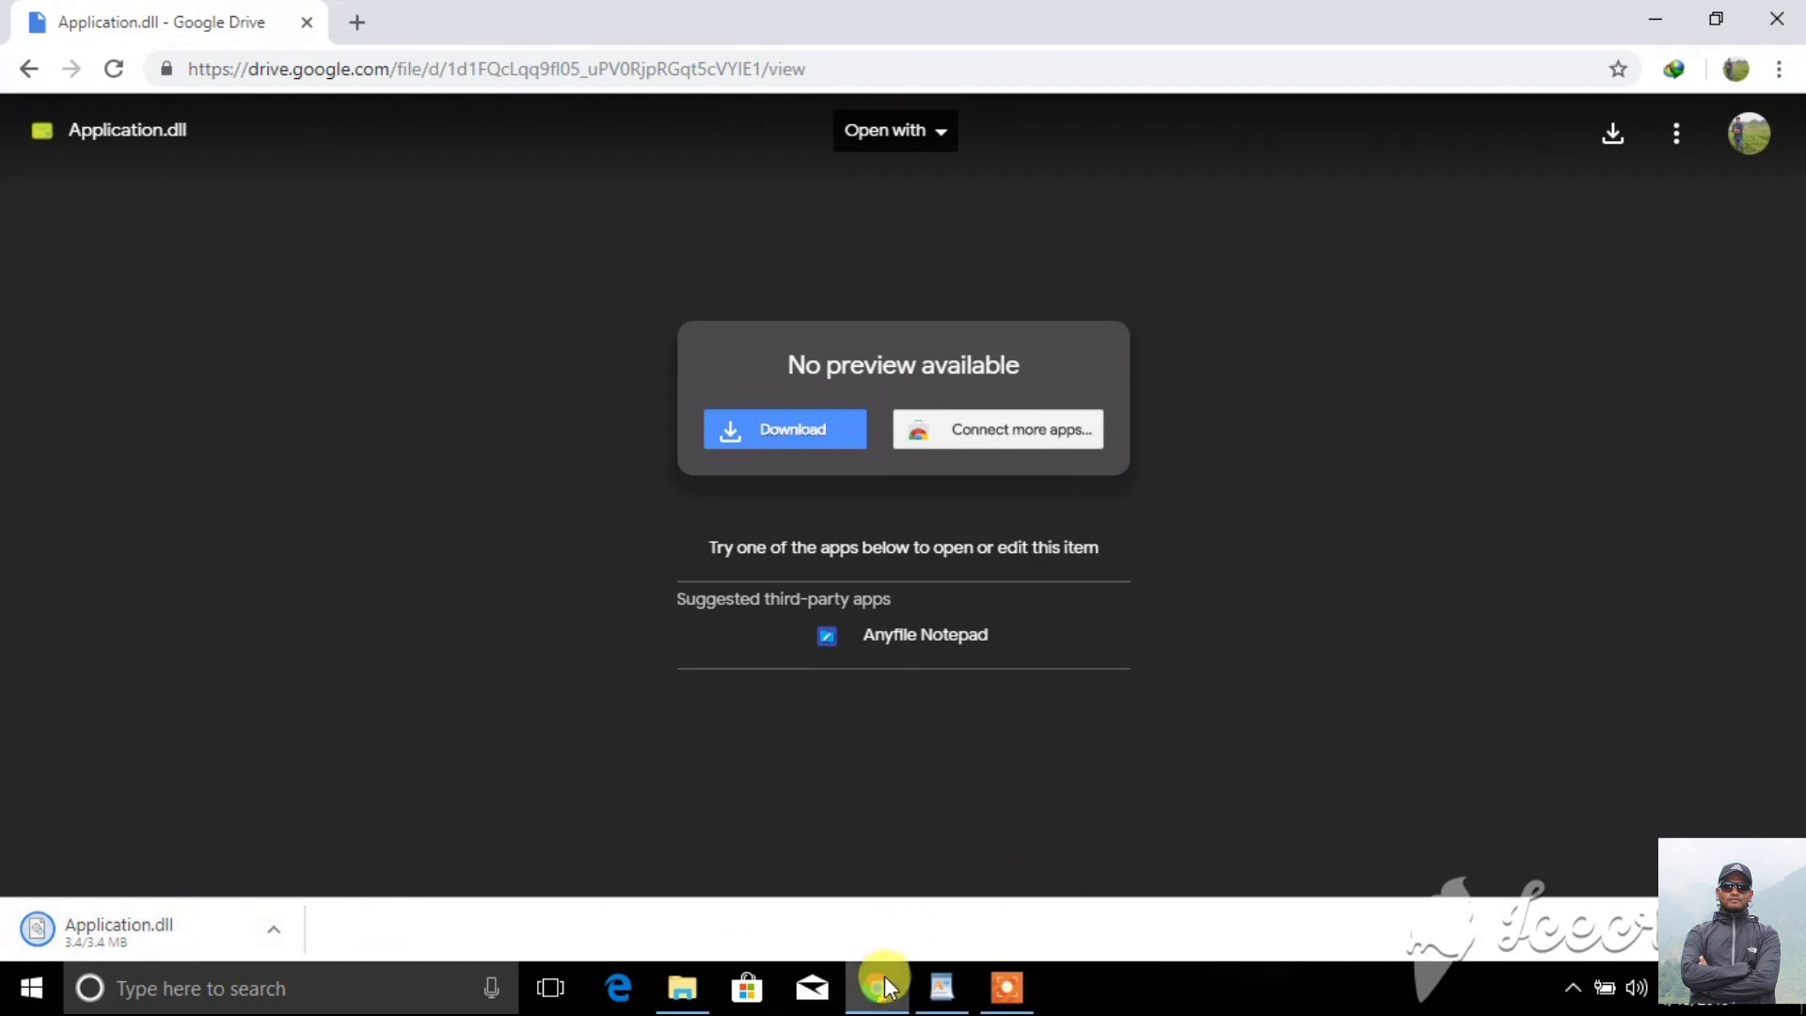
mouse_move(884, 985)
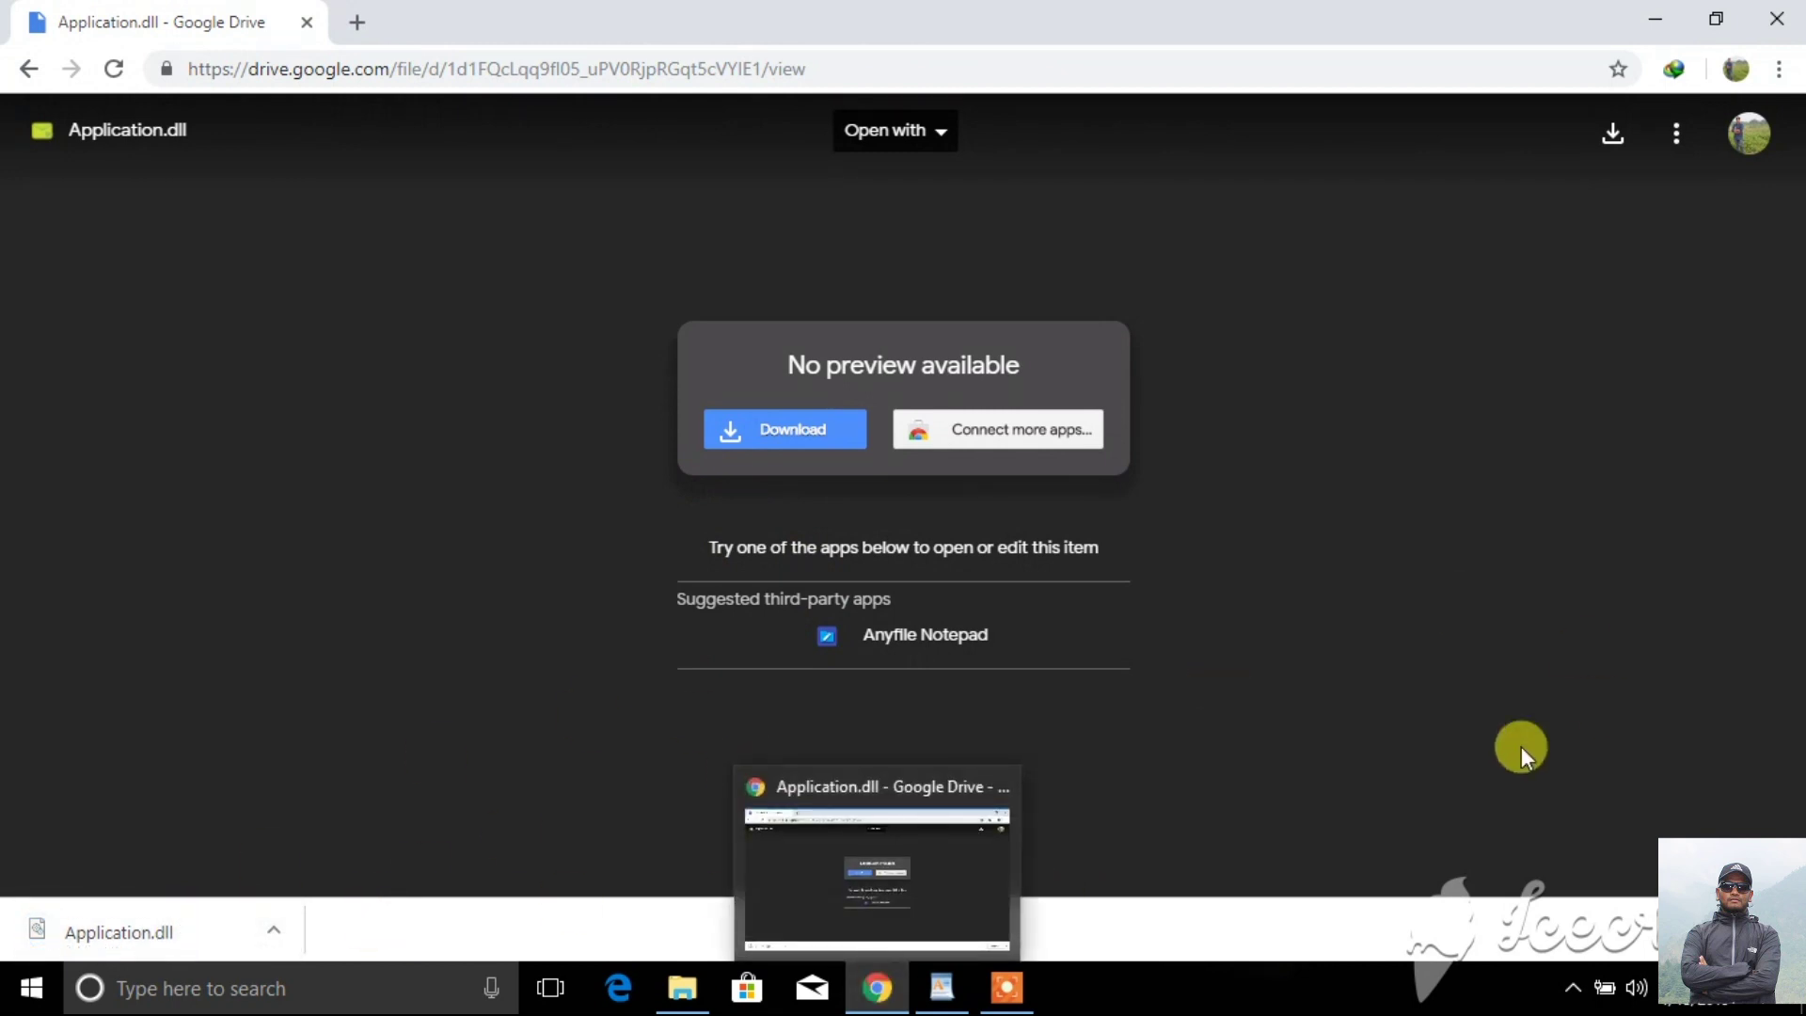
click(882, 985)
click(884, 986)
click(944, 985)
click(941, 983)
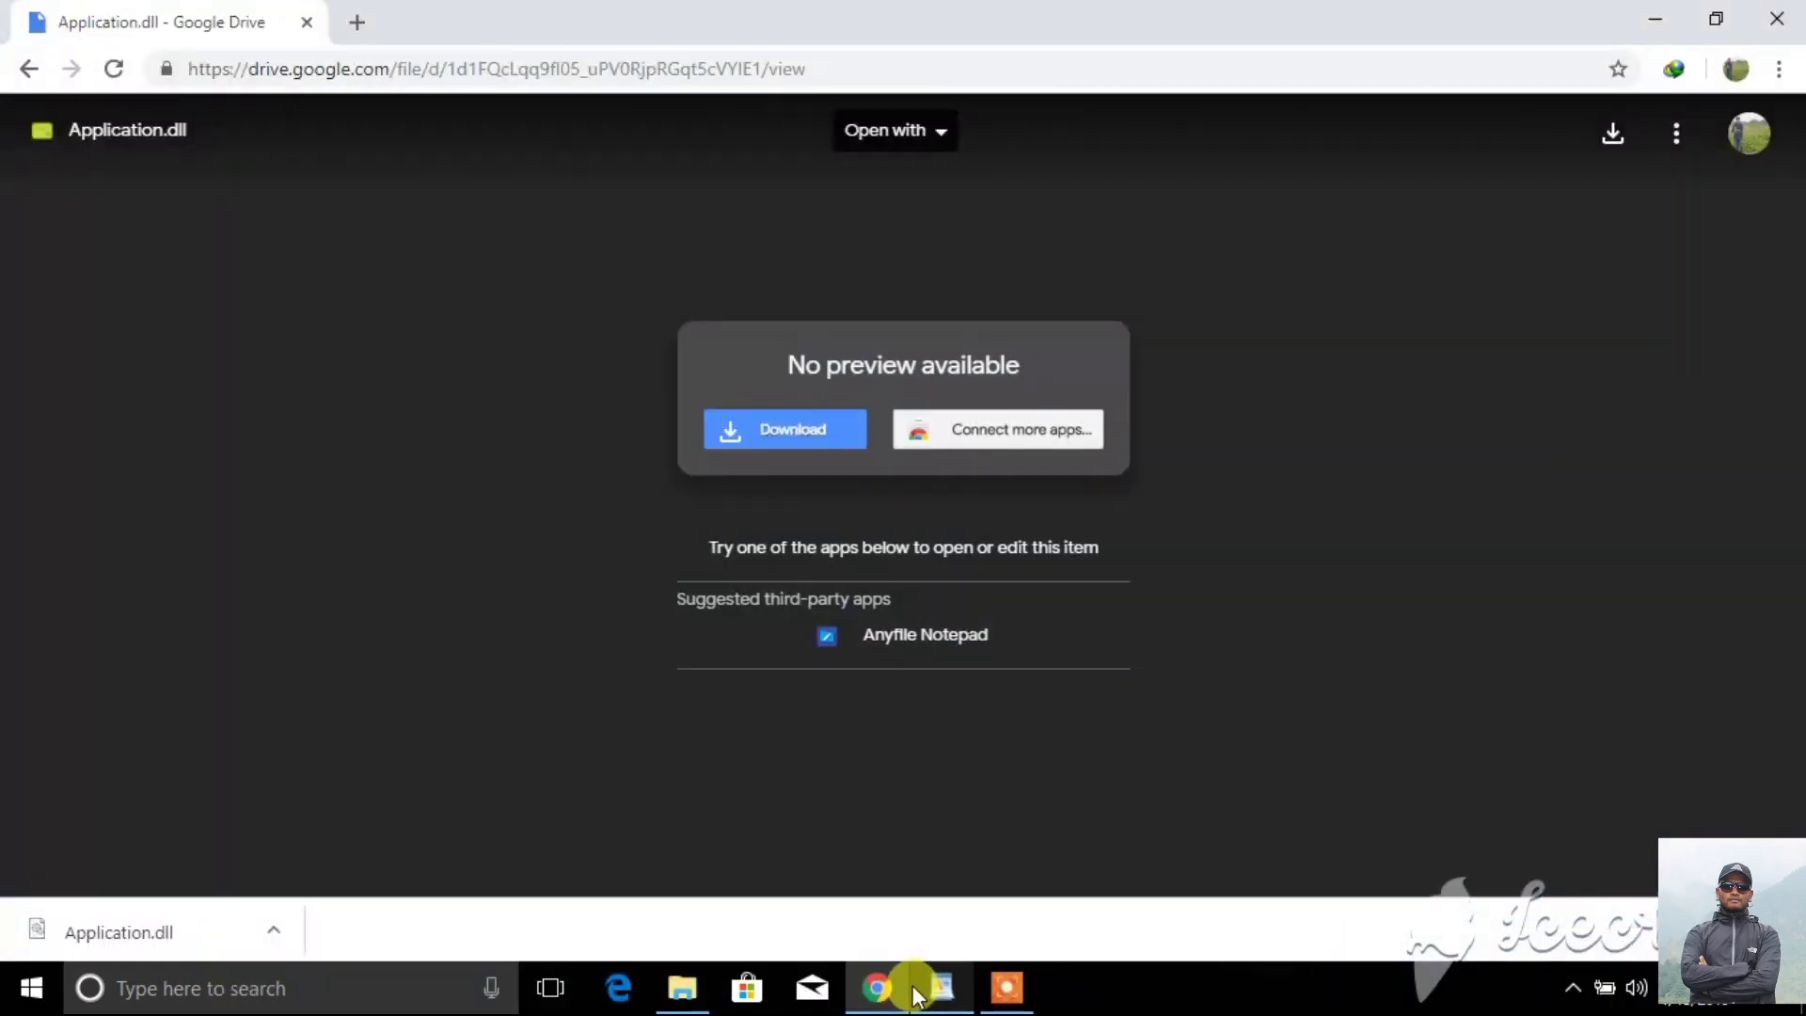
- From the desktop, browse through This PC to the Programs folder in Downloads and launch Setup_2
click(904, 988)
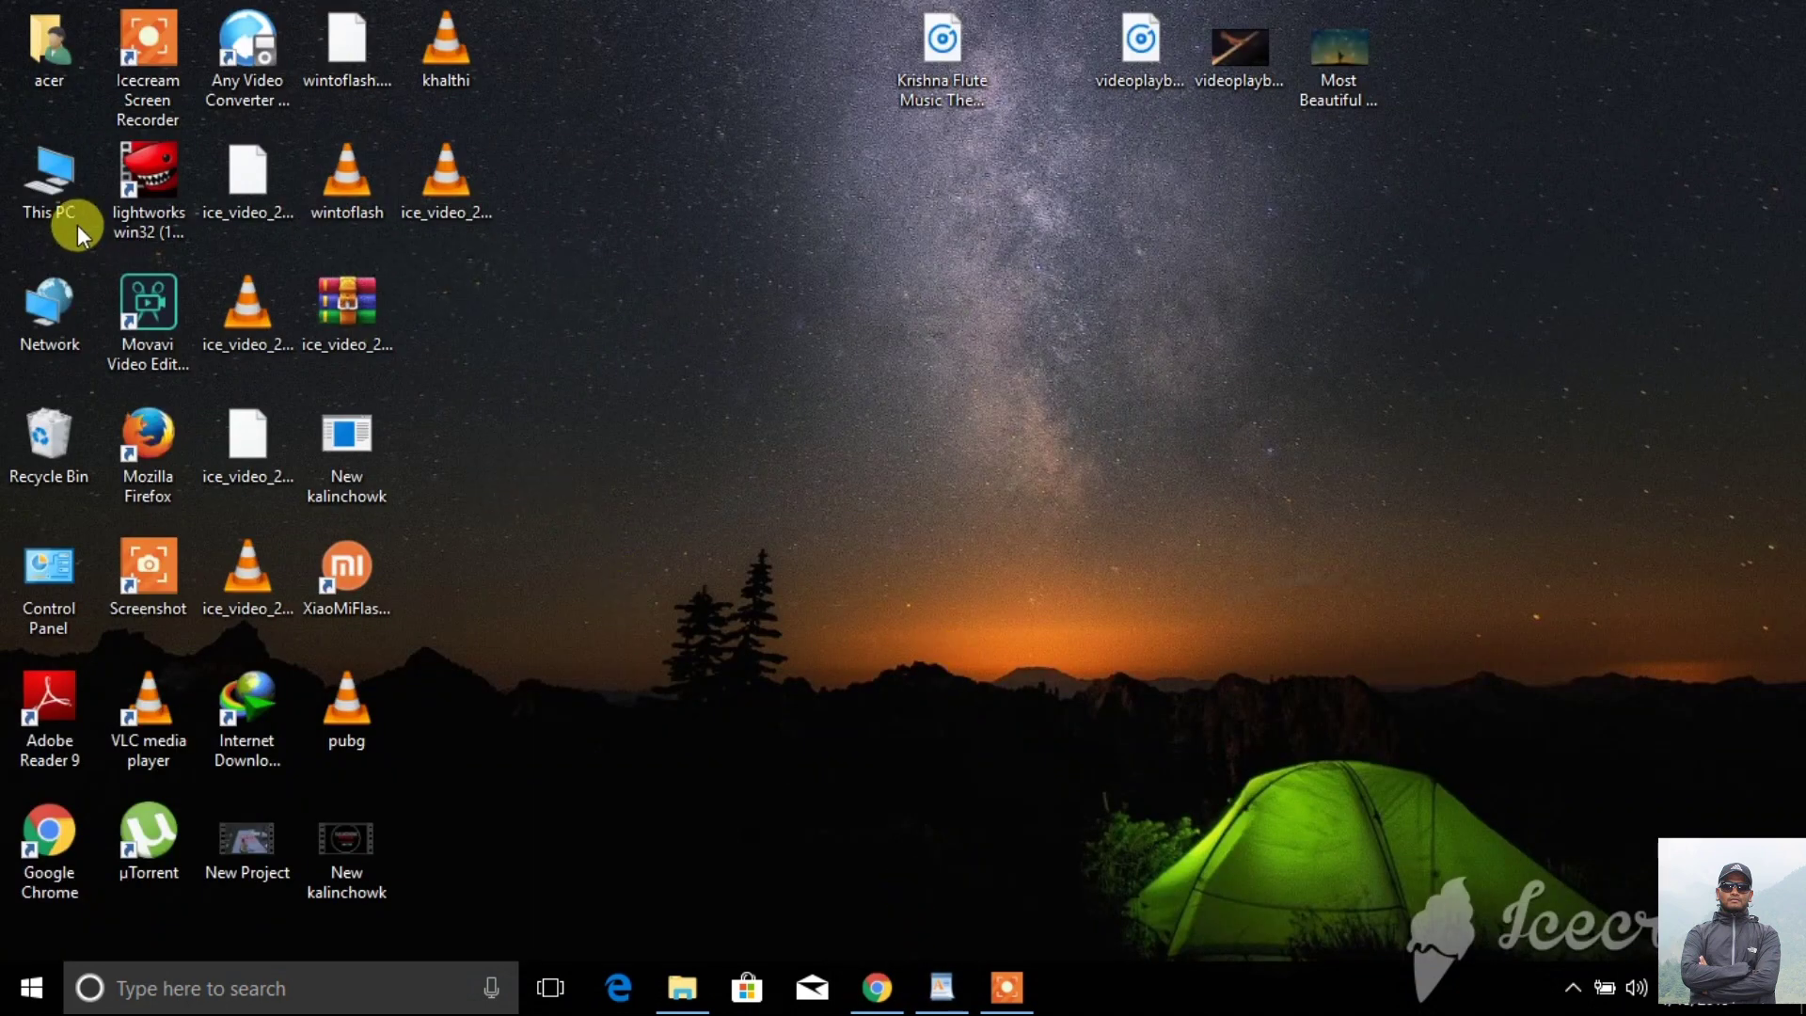
double_click(60, 190)
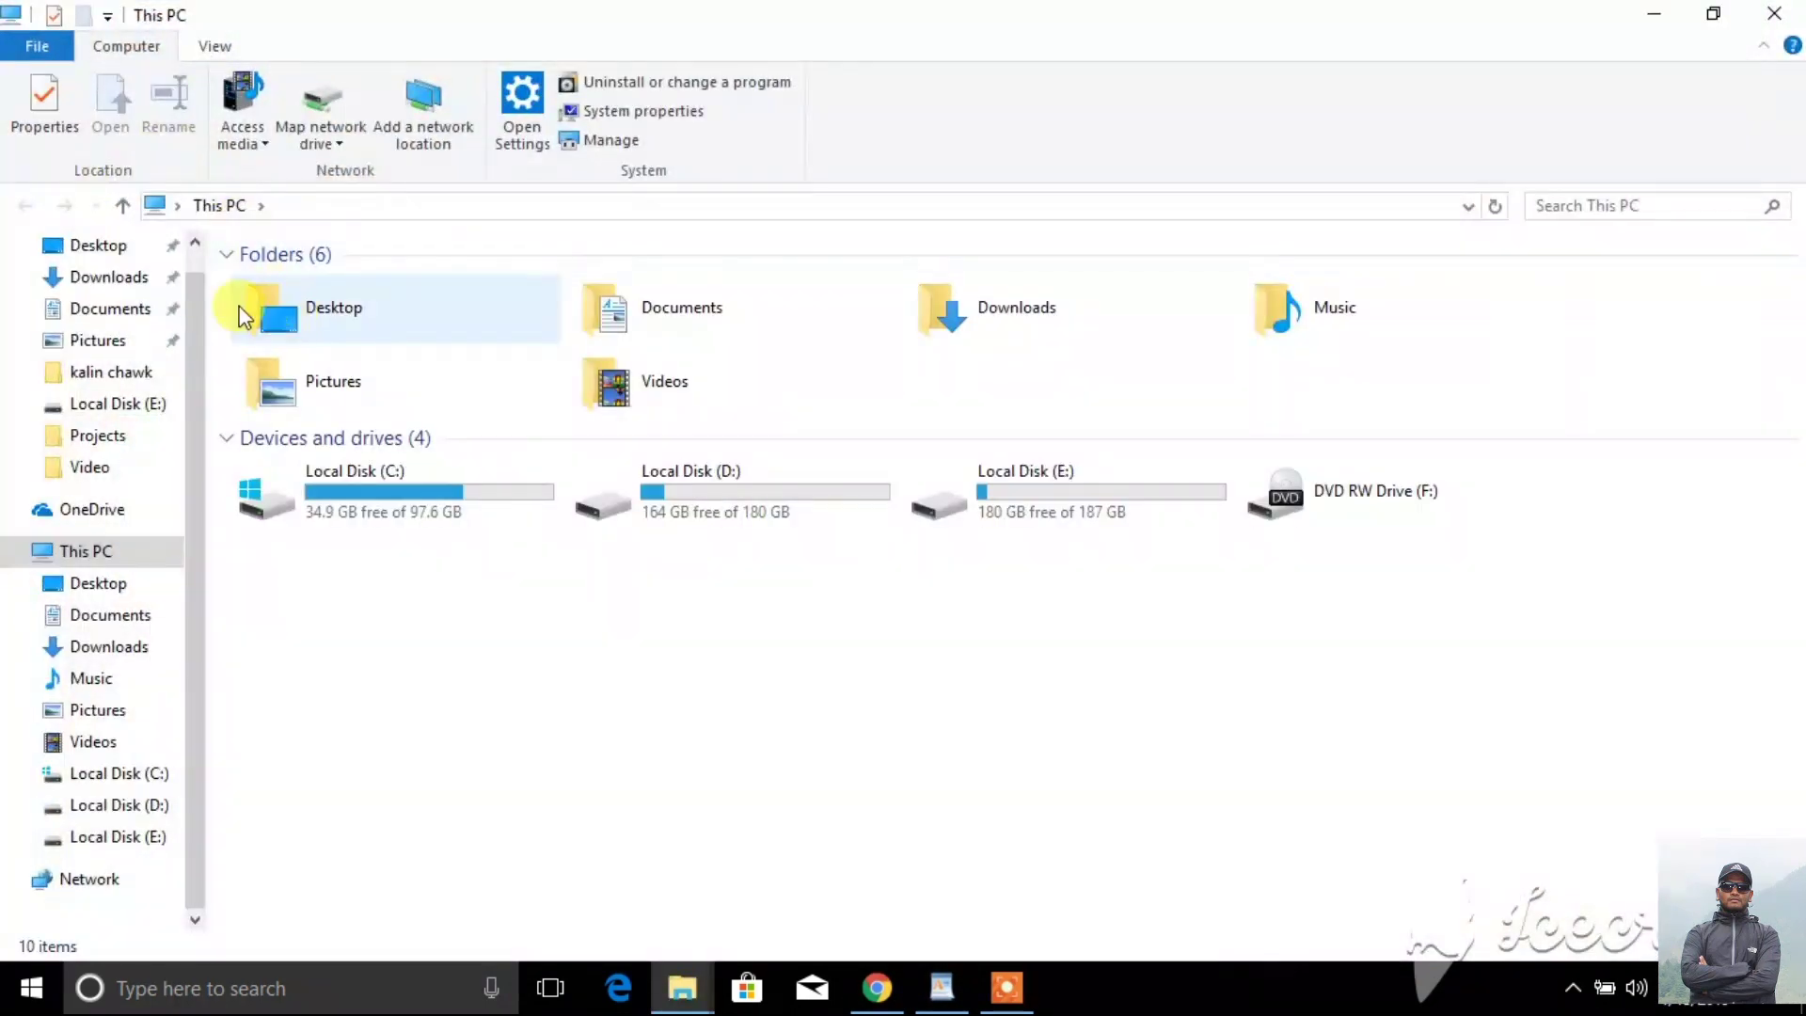
click(118, 277)
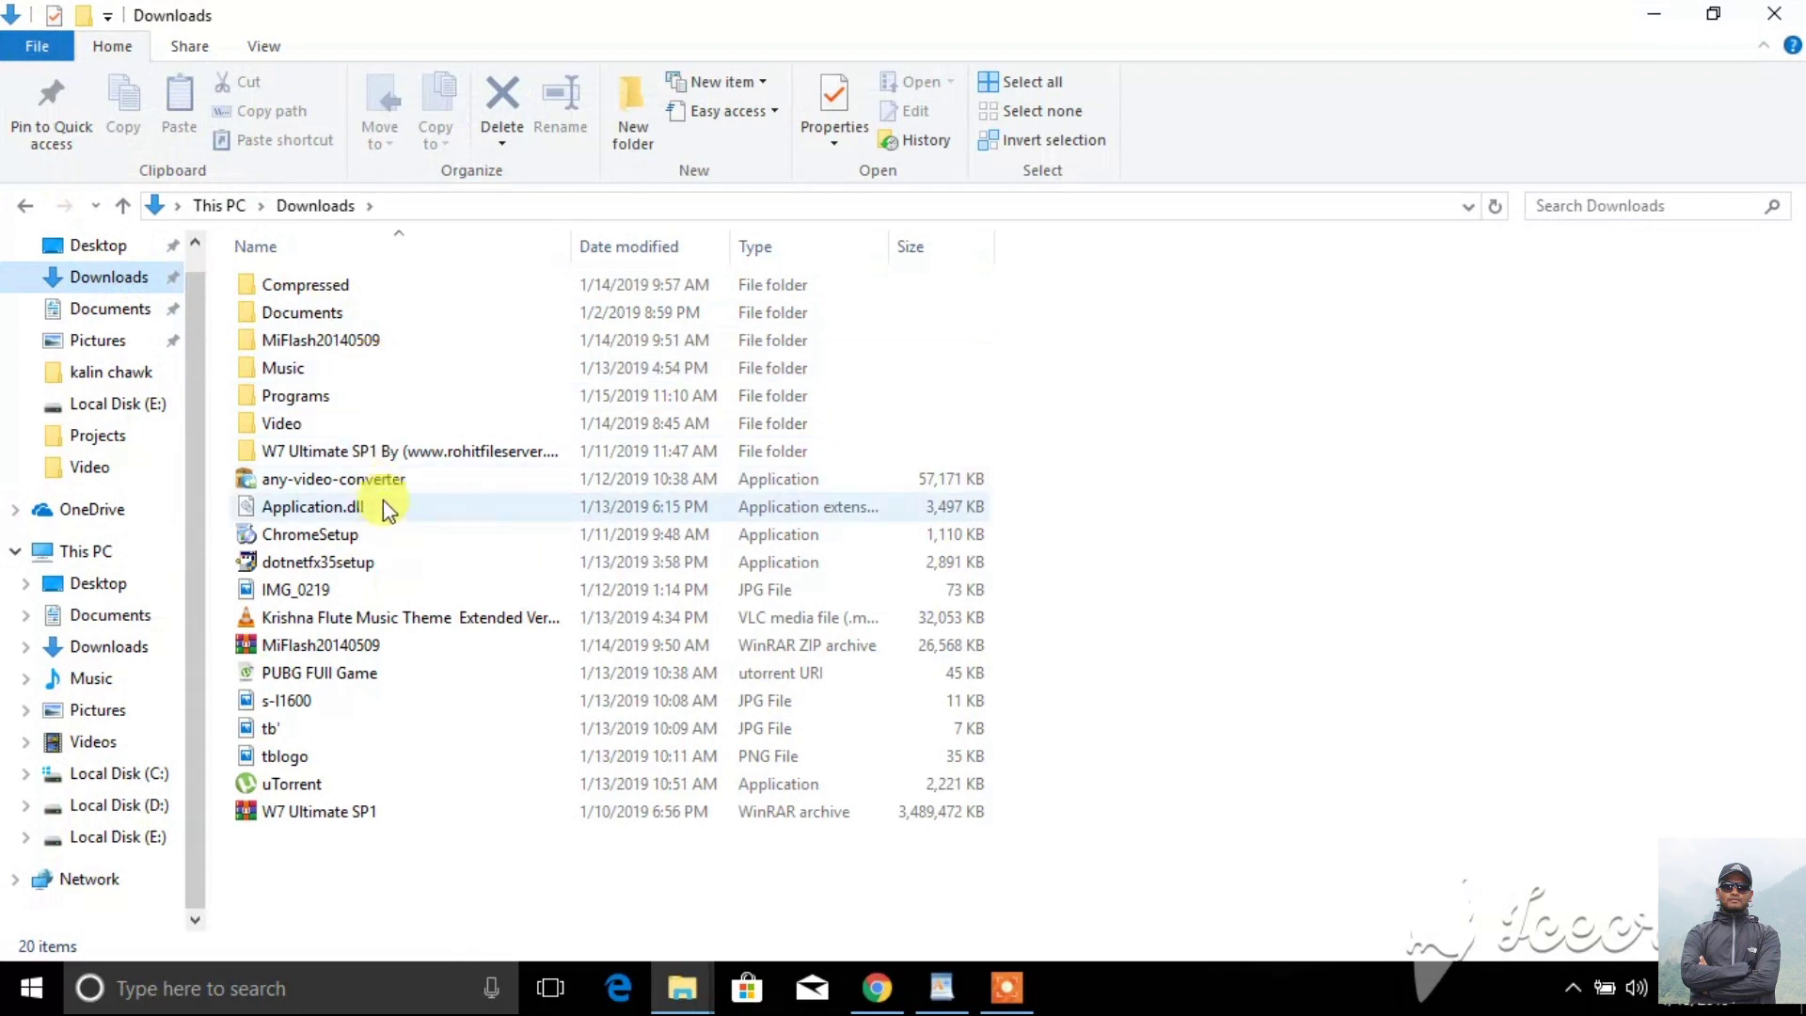
double_click(350, 404)
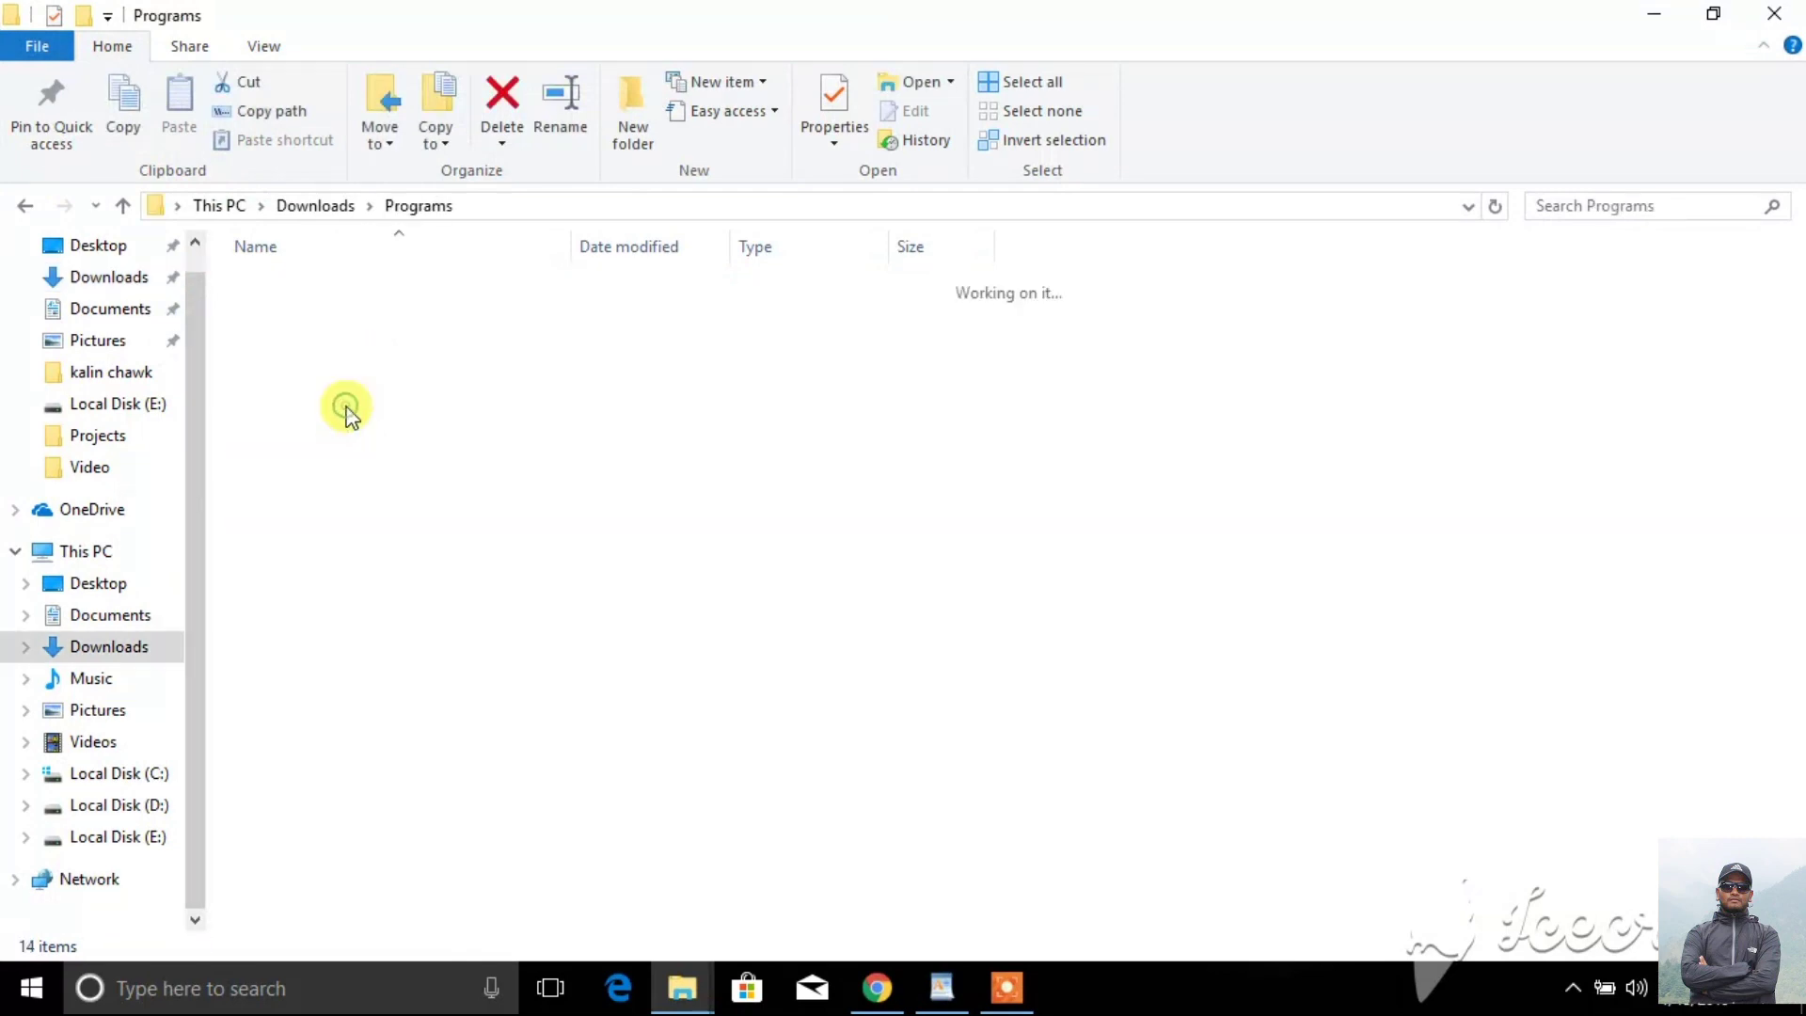
double_click(330, 566)
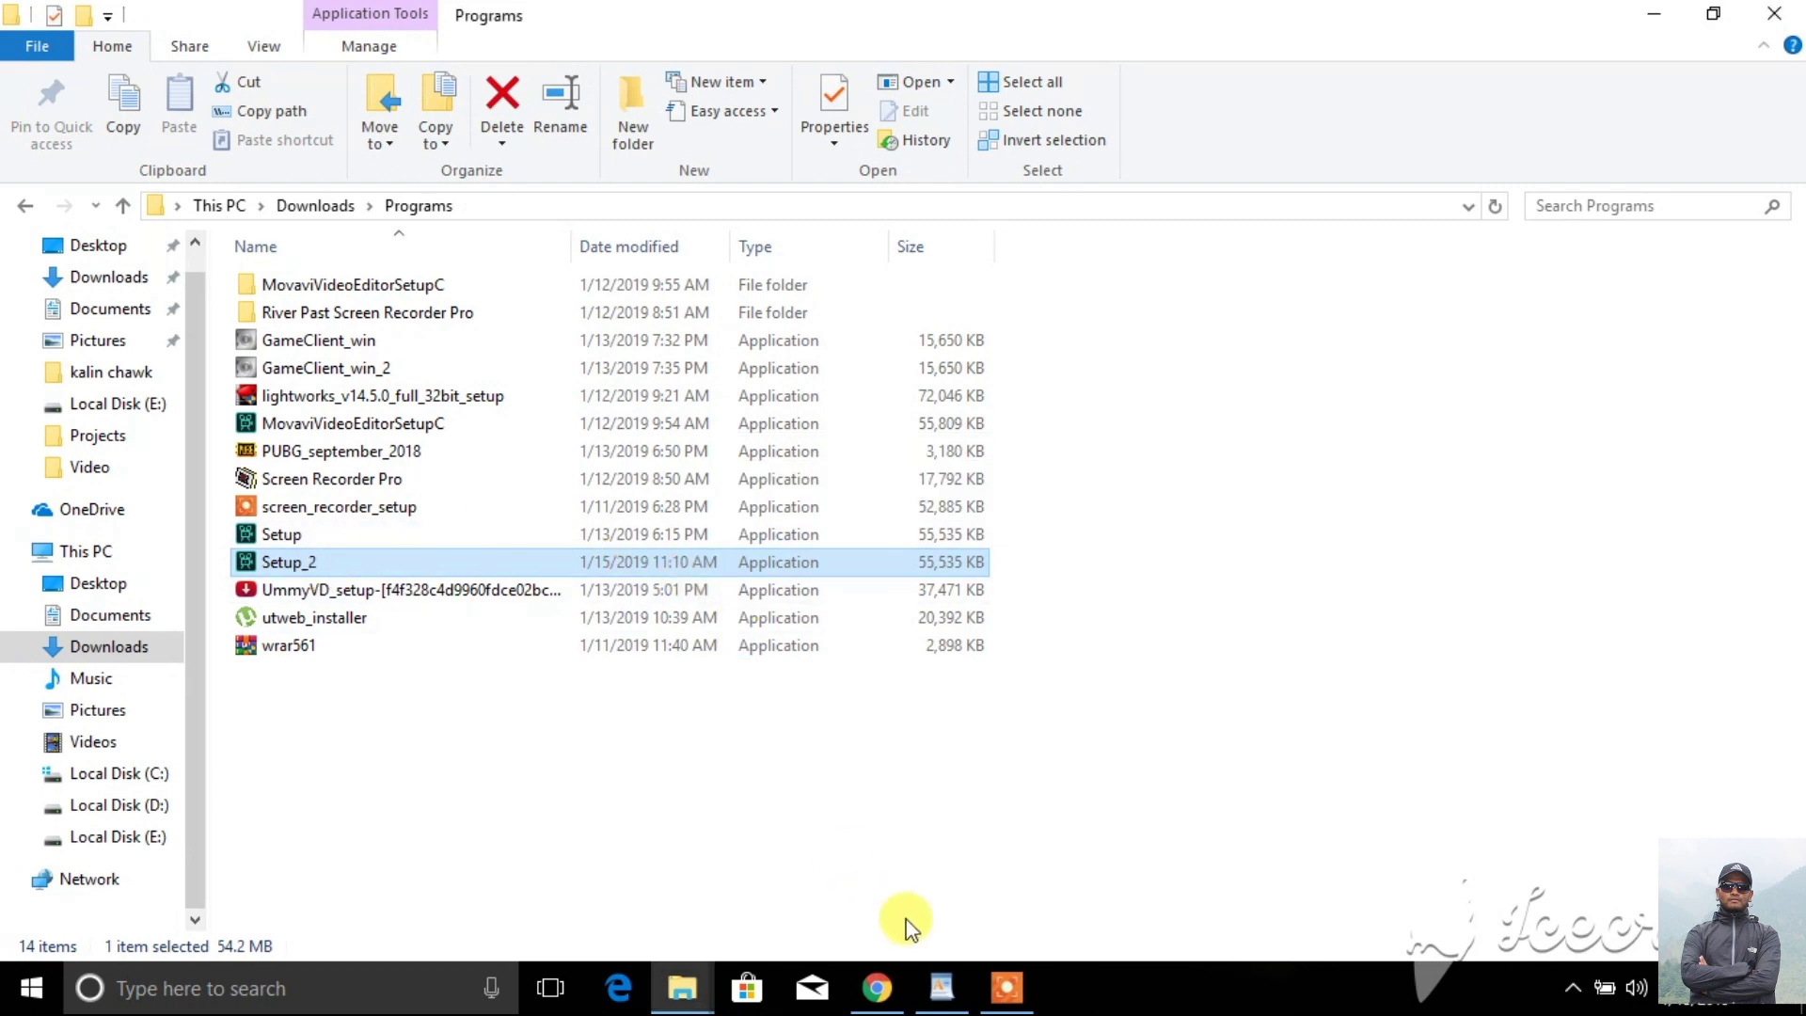
- Switch to the WordPad document and add the text "now u can set" on a new line below the last link
click(948, 990)
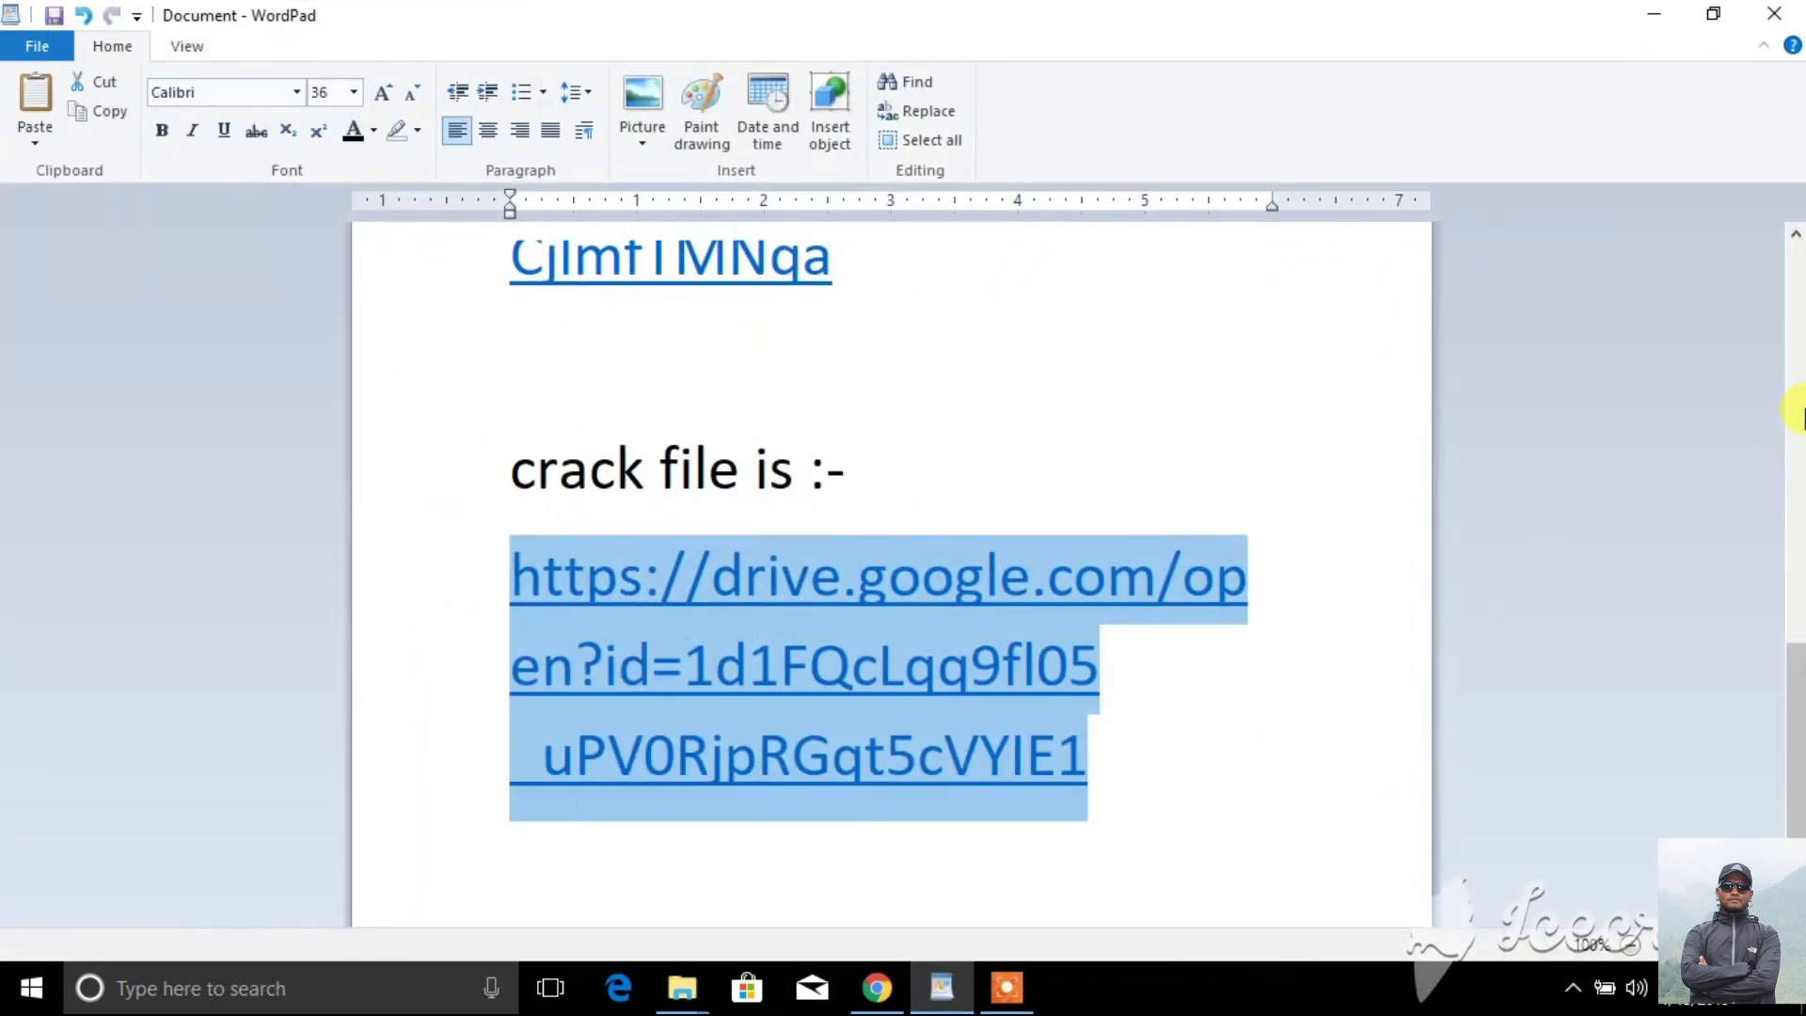
click(1798, 403)
click(1796, 819)
click(1420, 795)
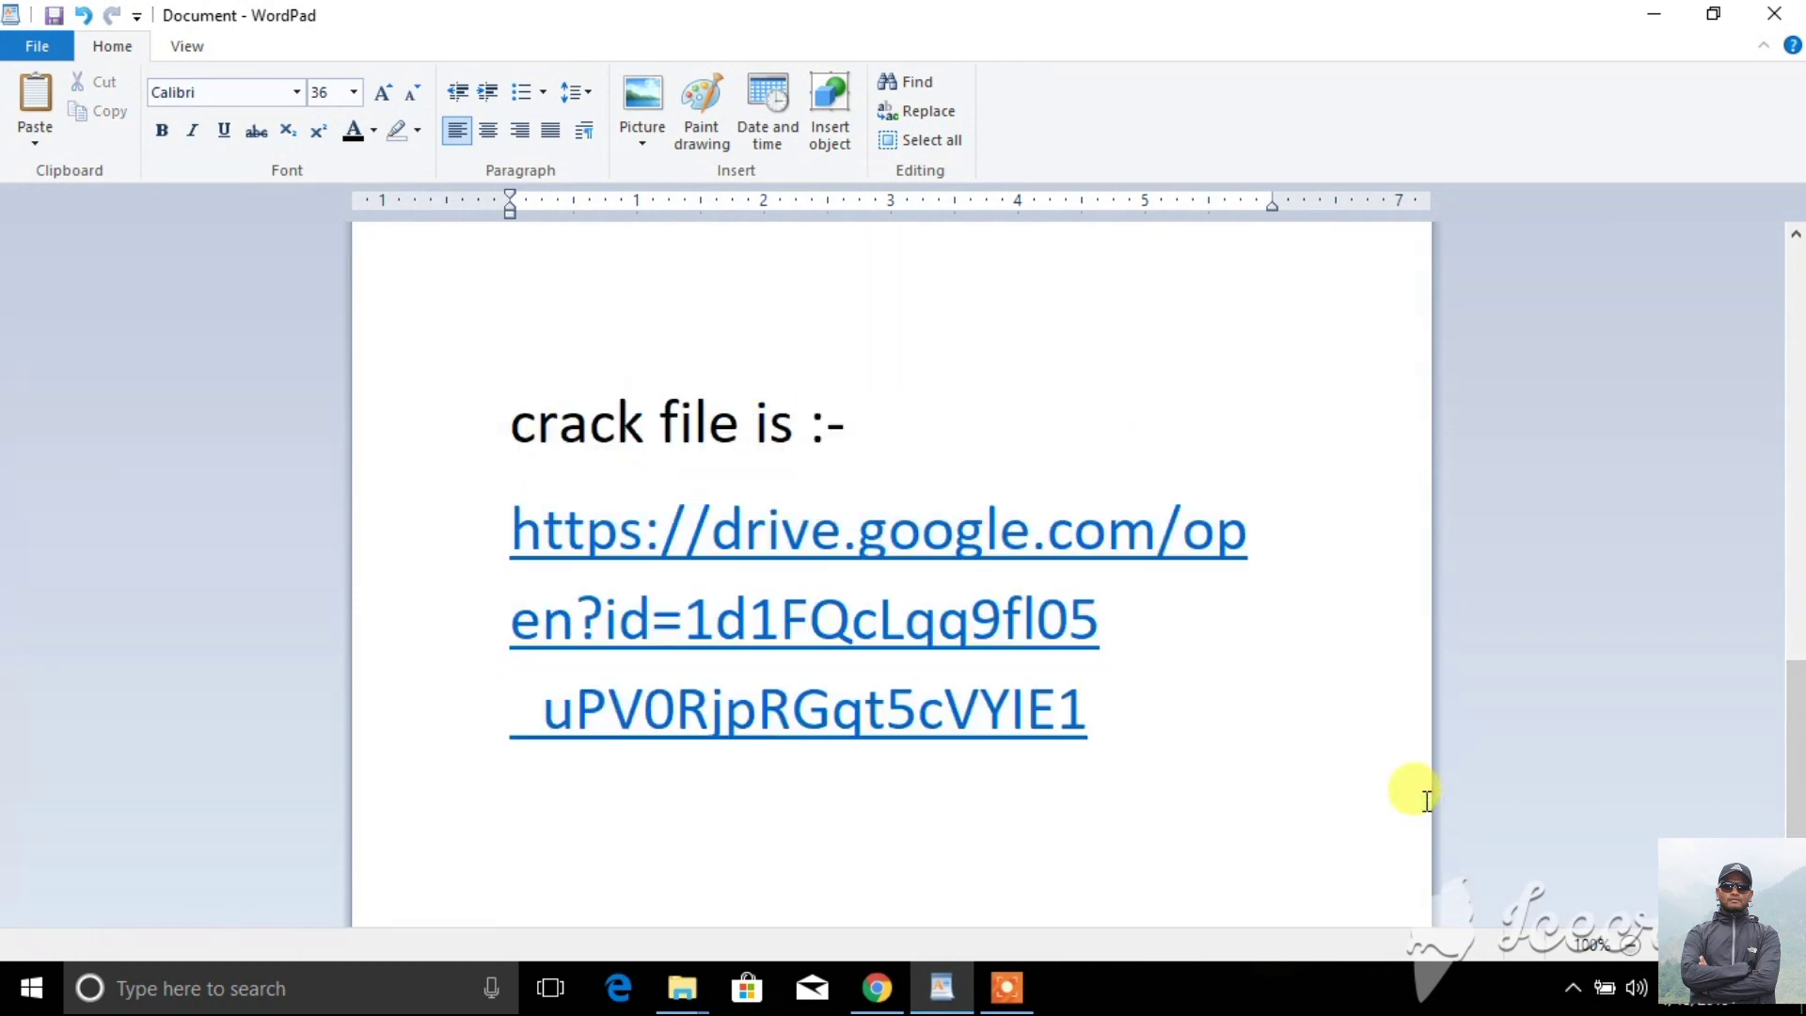
key(Return)
text(n)
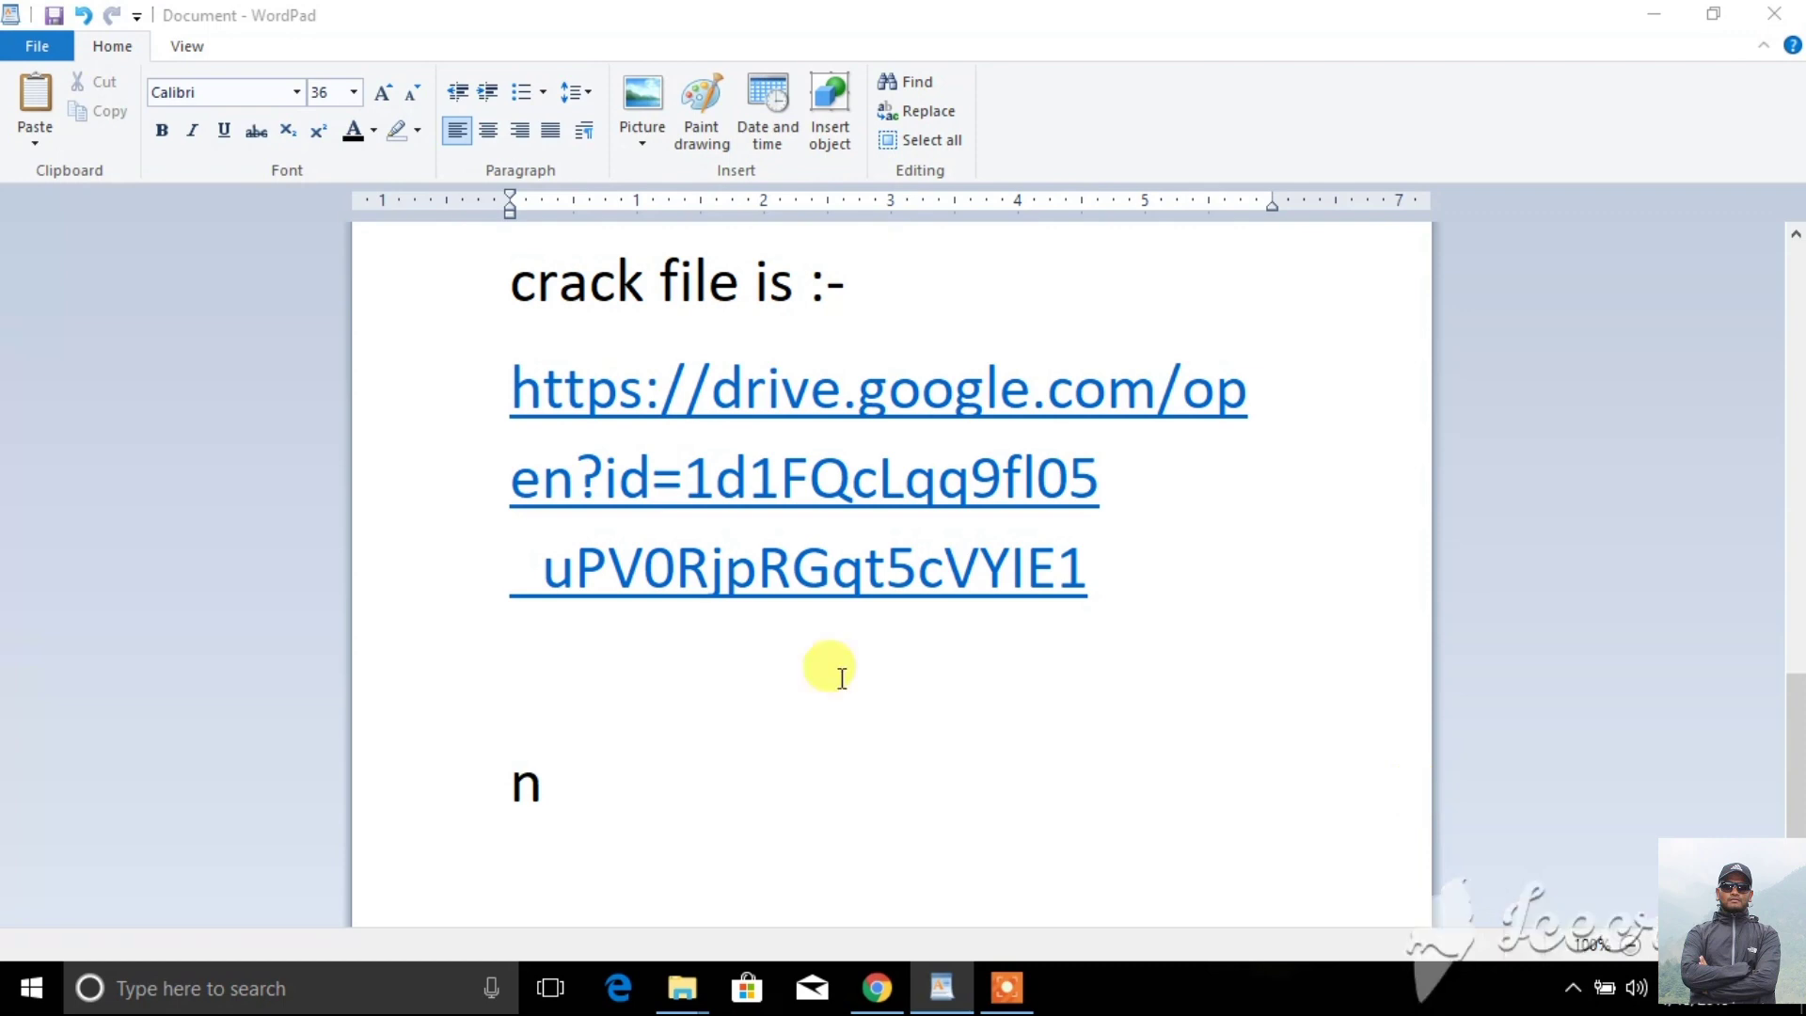
click(721, 719)
key(BackSpace)
text(now u can set)
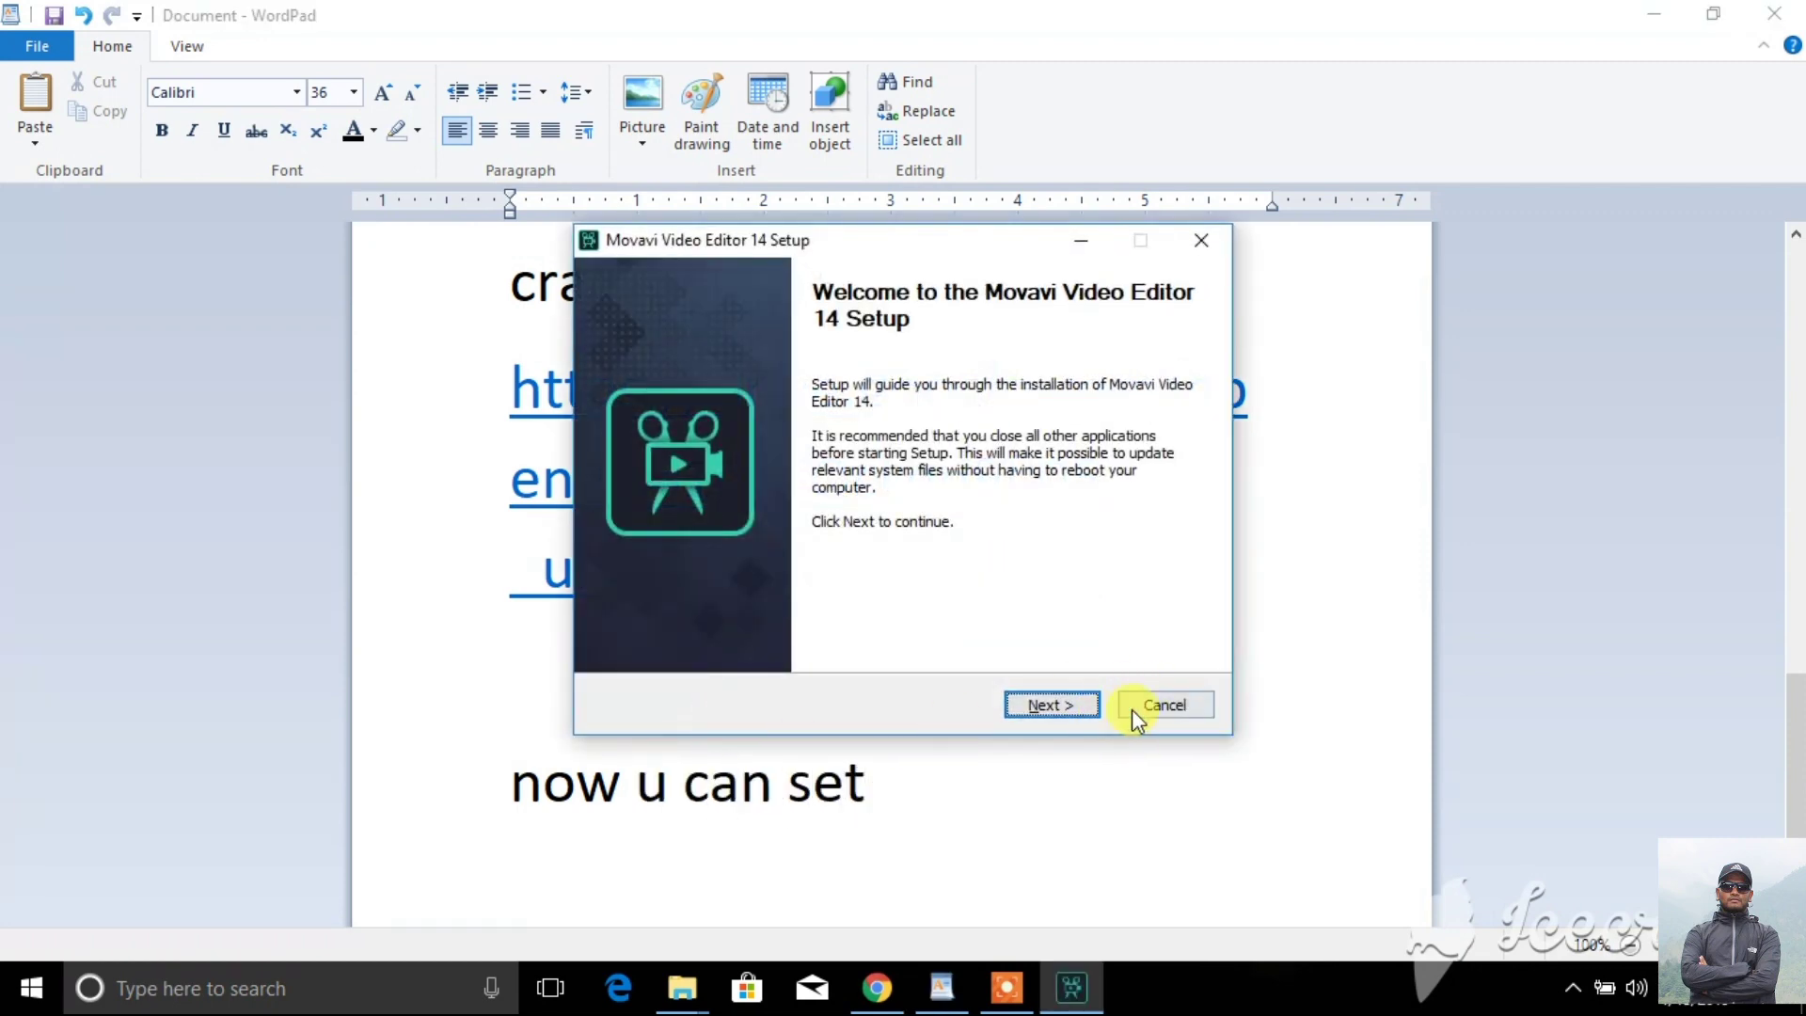
- Advance the Movavi Video Editor 14 installer to the licence agreement and return to the WordPad document
click(1052, 707)
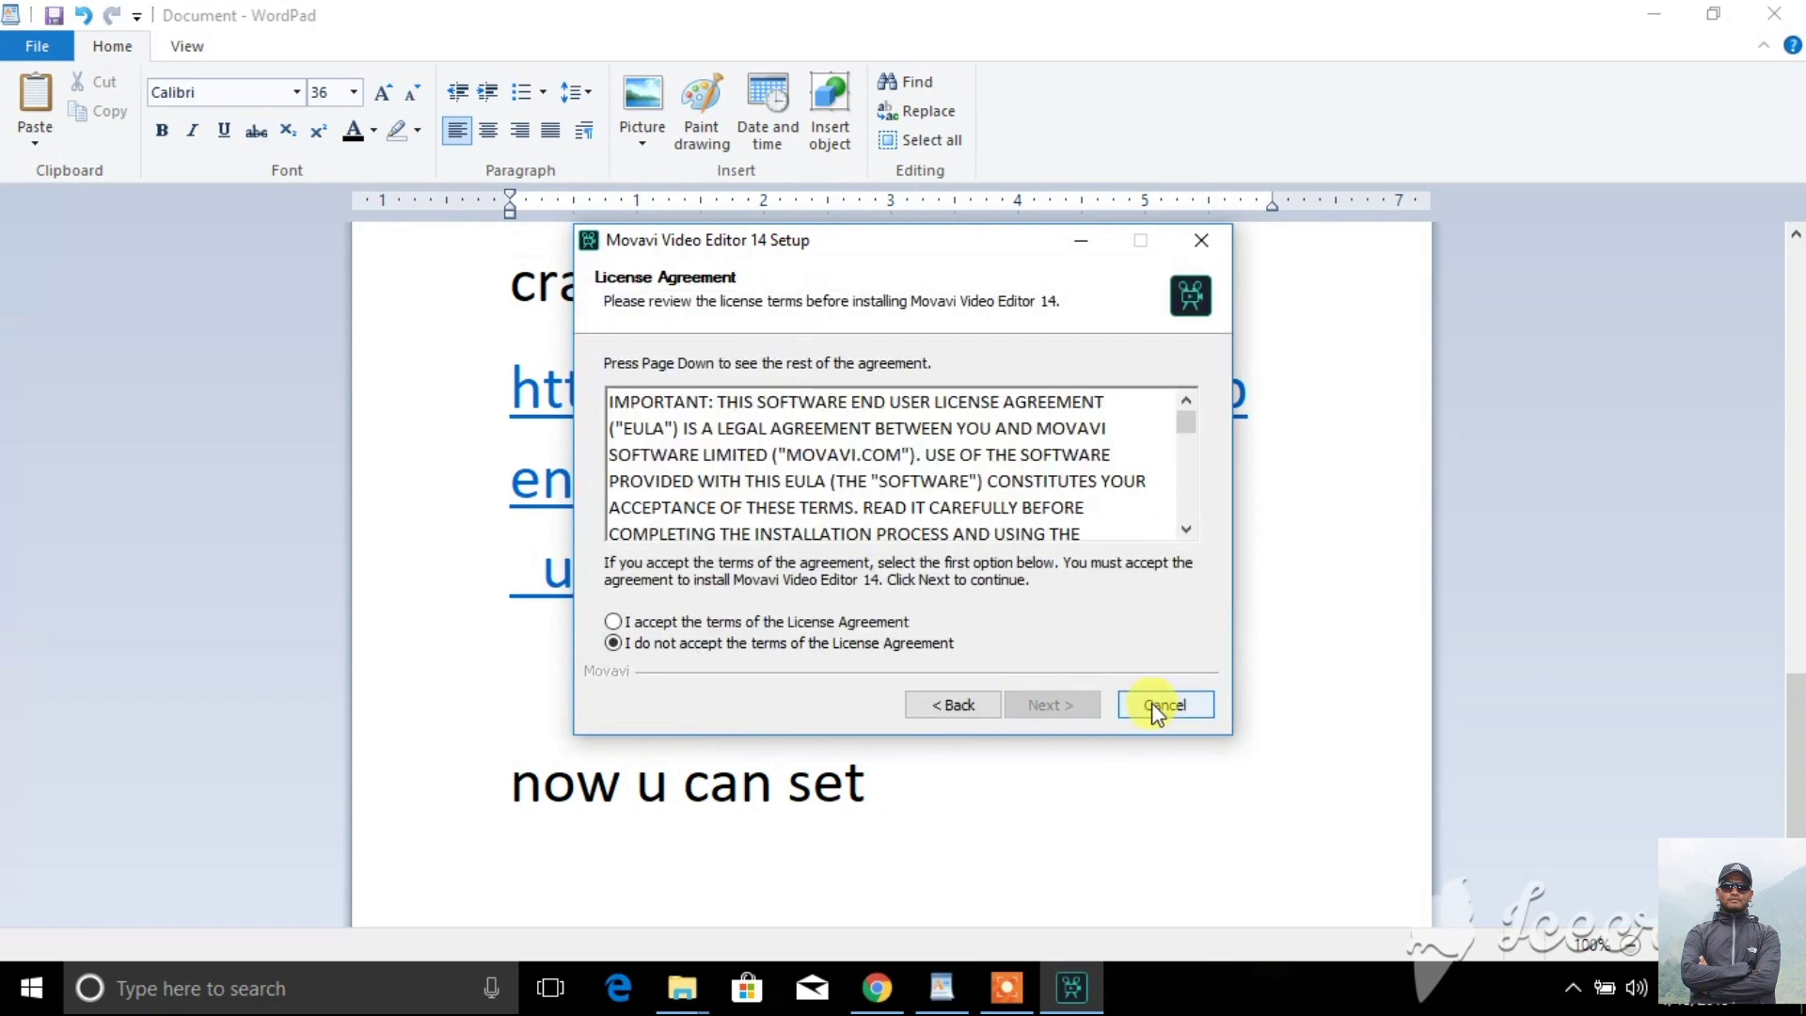
click(1222, 743)
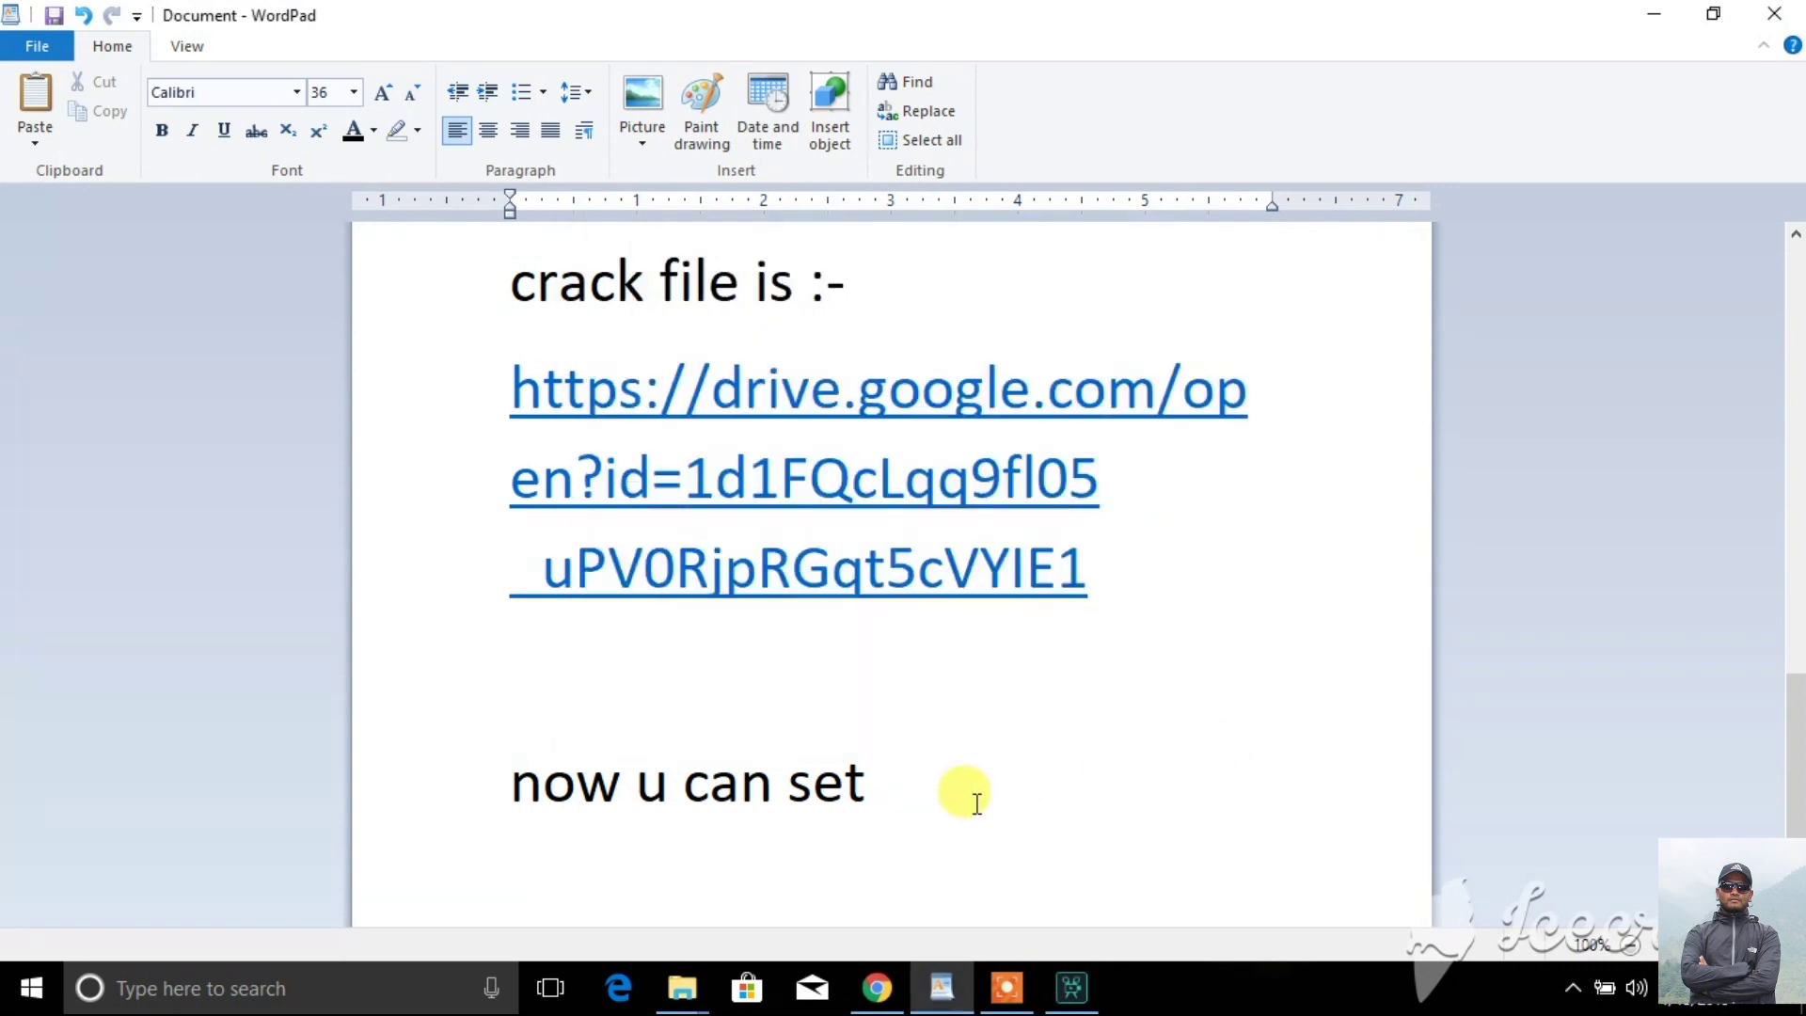
- Complete the last line of the WordPad document to read "now u can setup it.. i will not do coz i have already install."
key(BackSpace)
text(up)
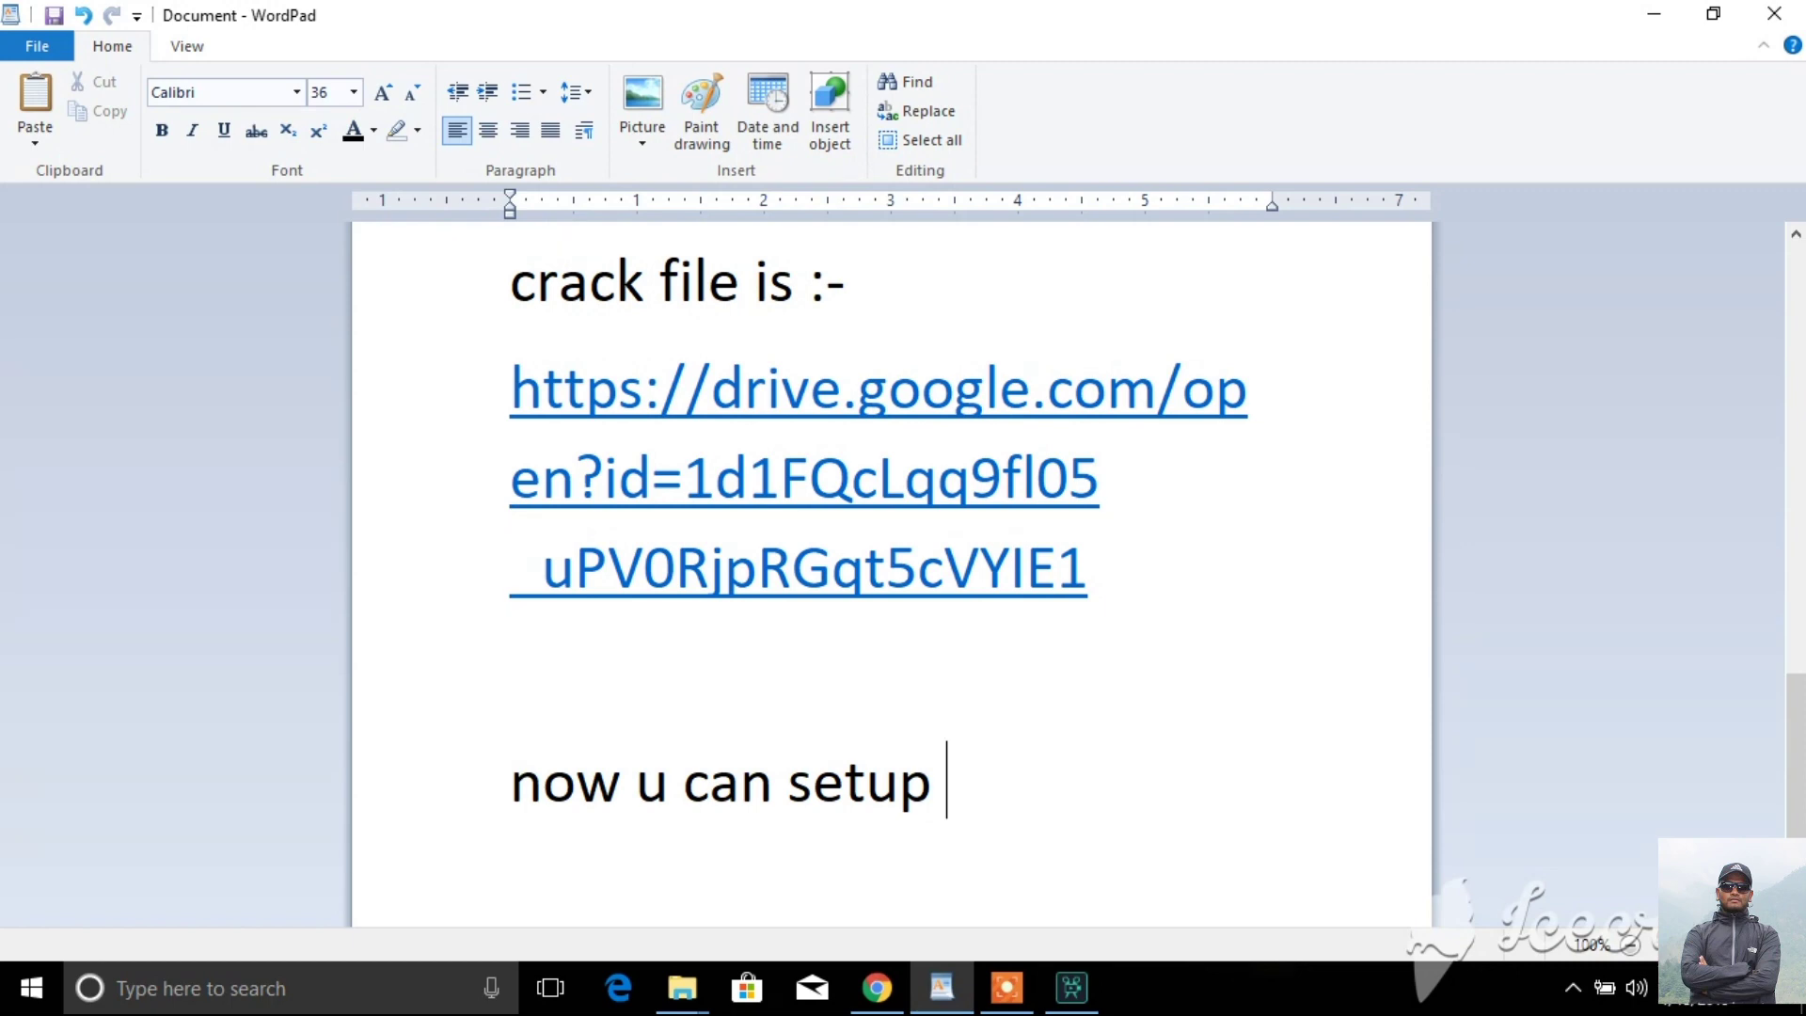
text( it.. i will not do)
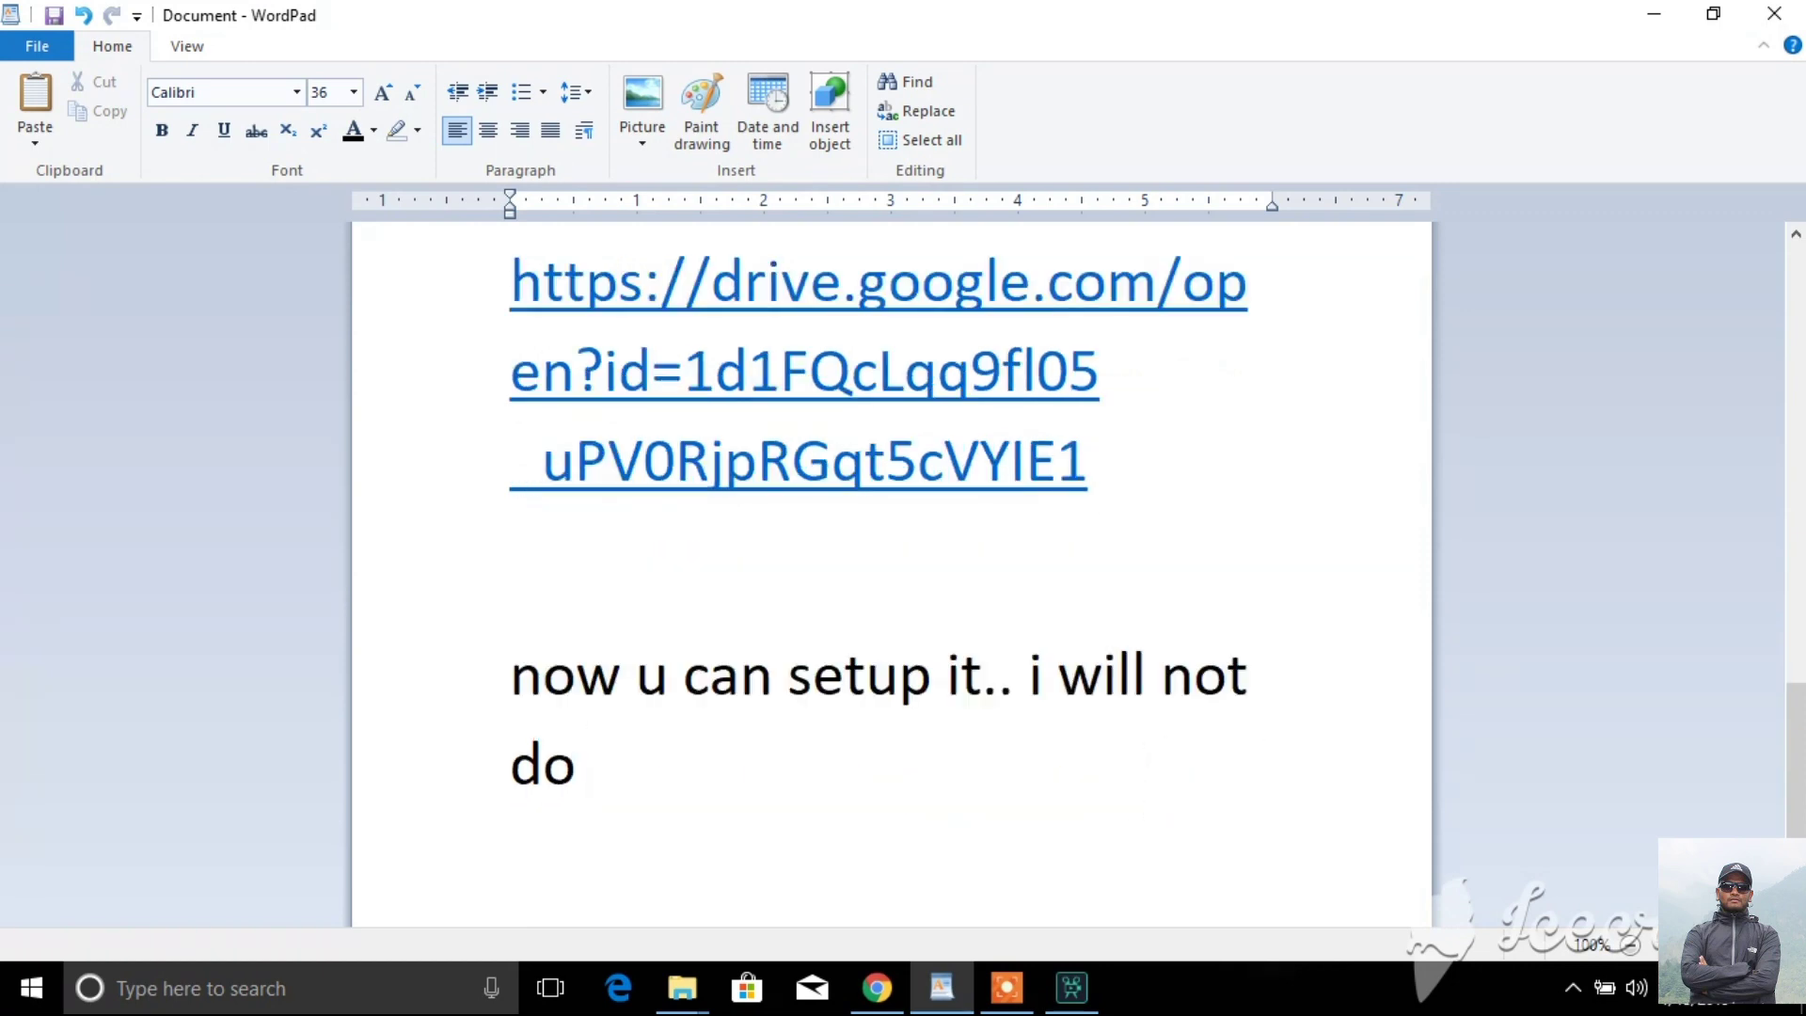
text( coz i have )
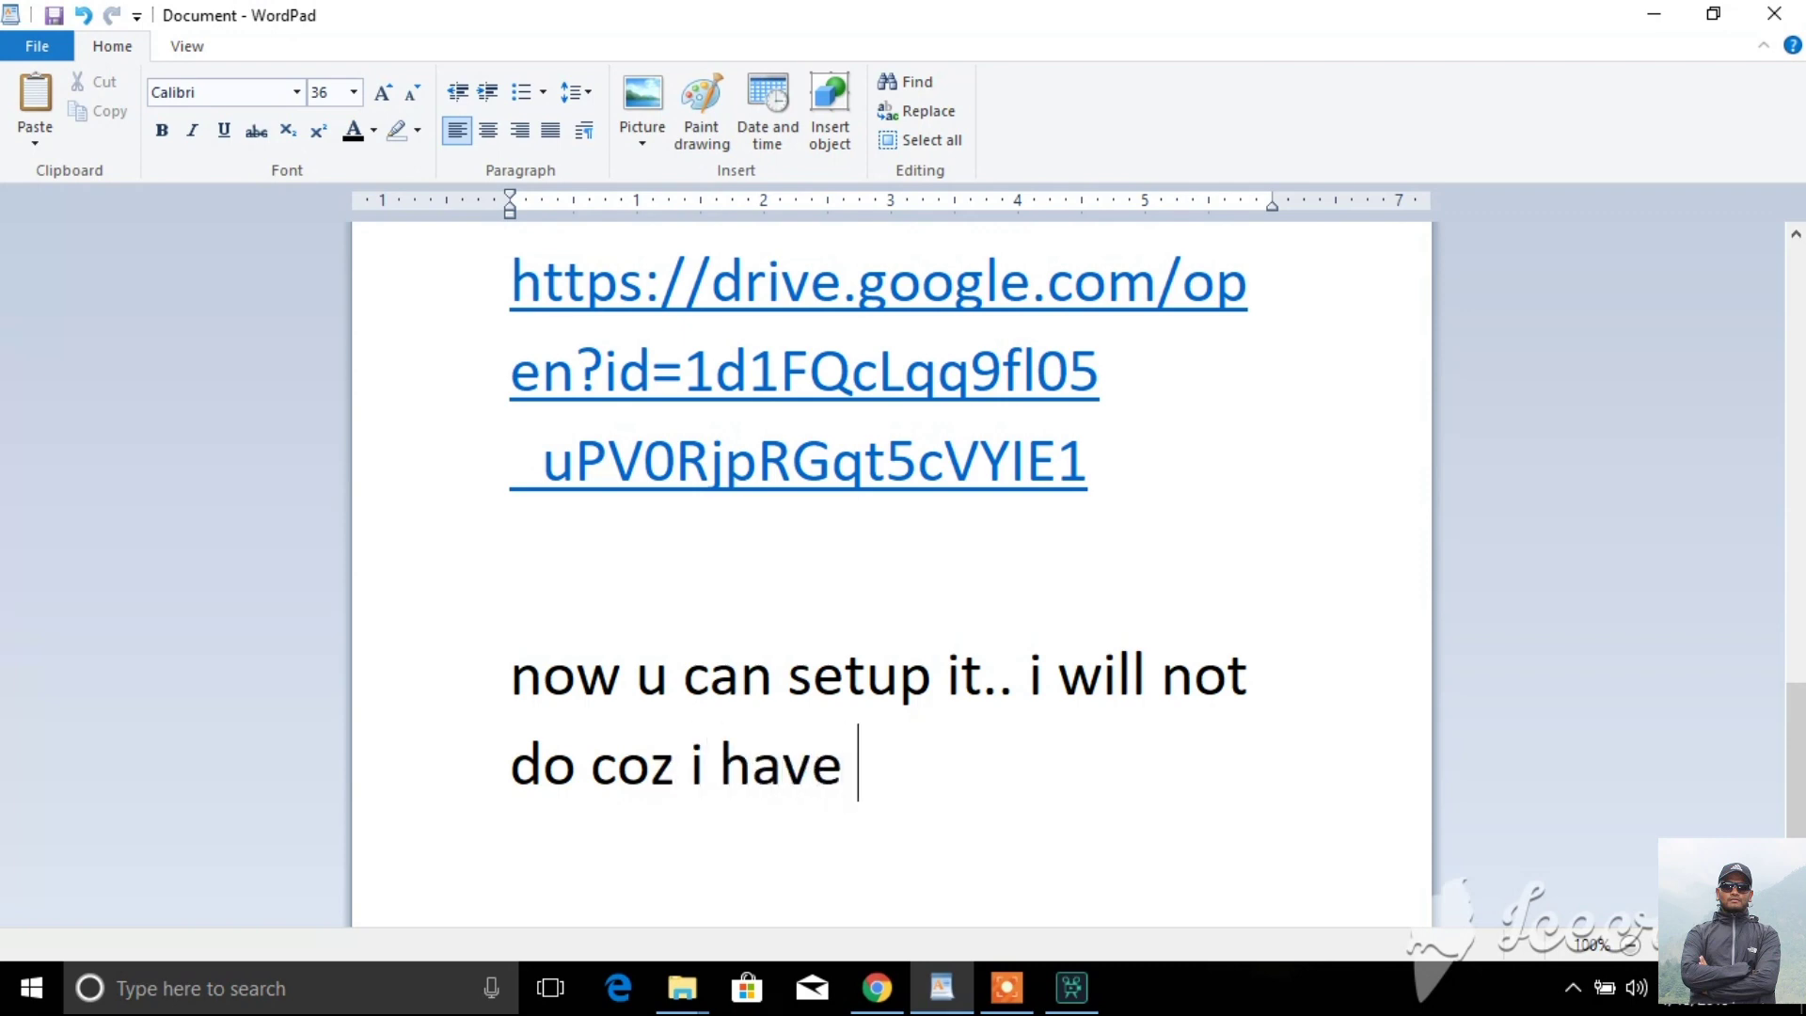
text(alrea)
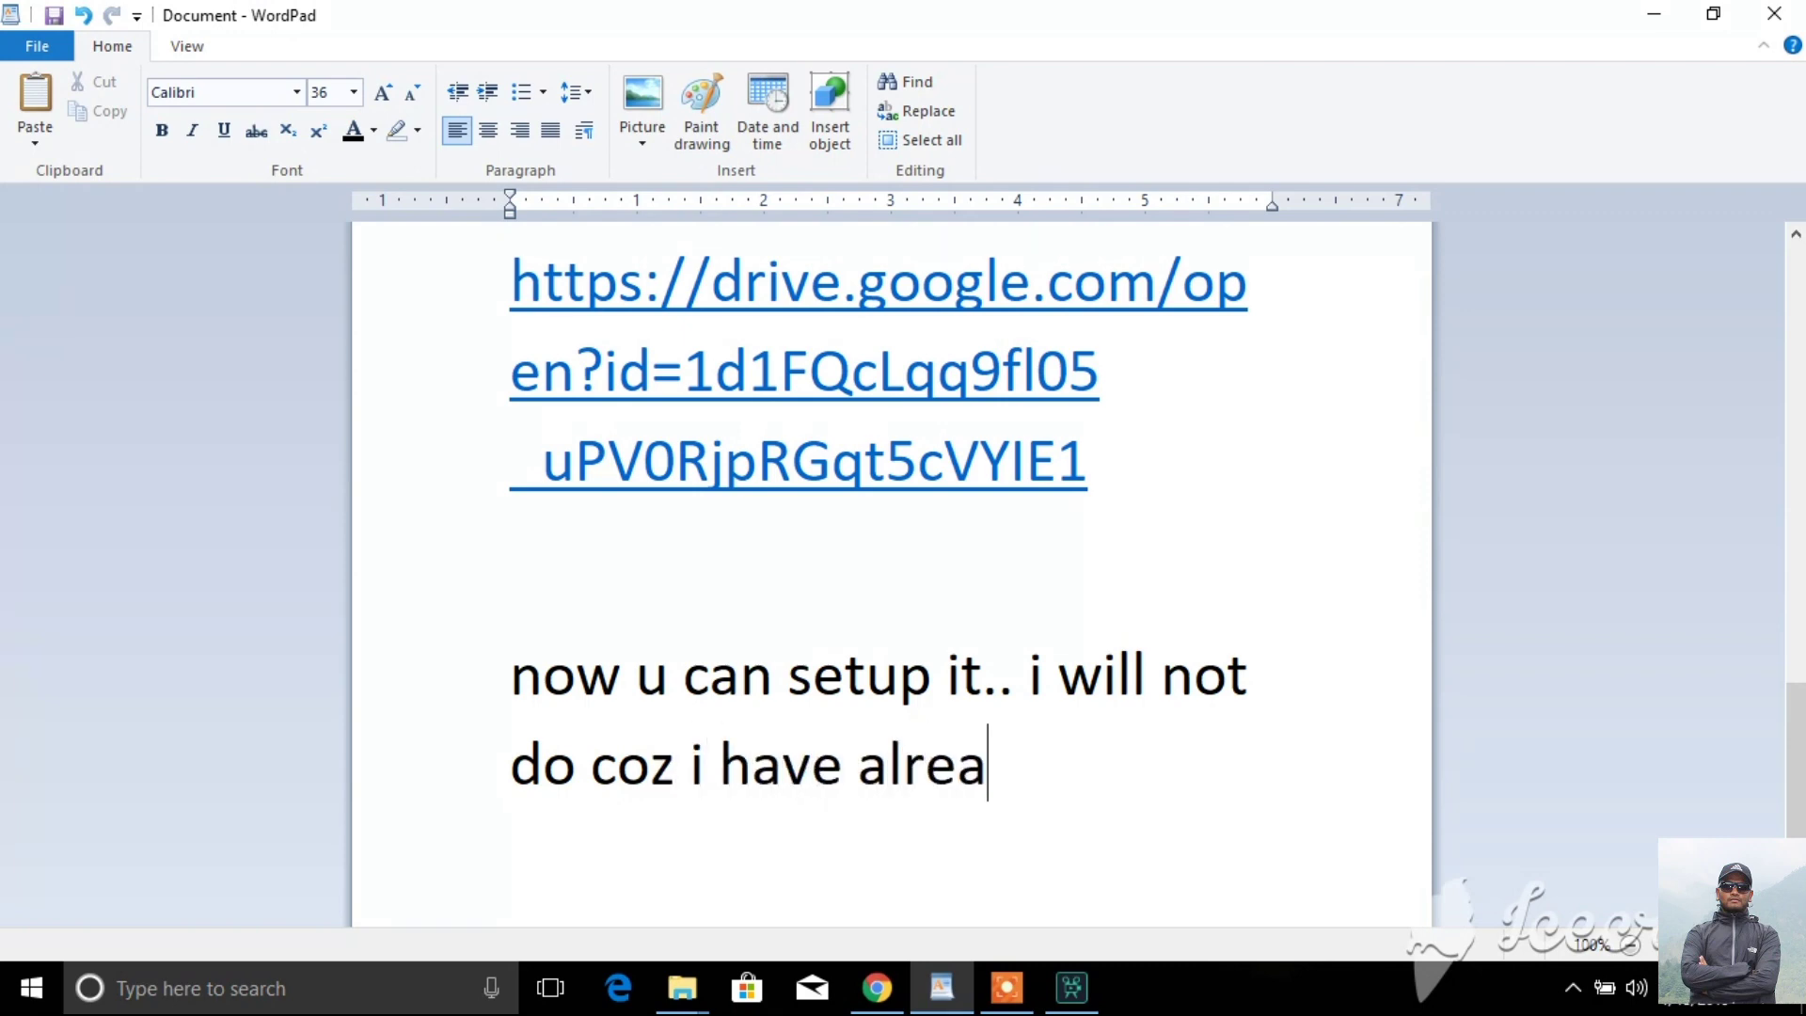
text(dy instal)
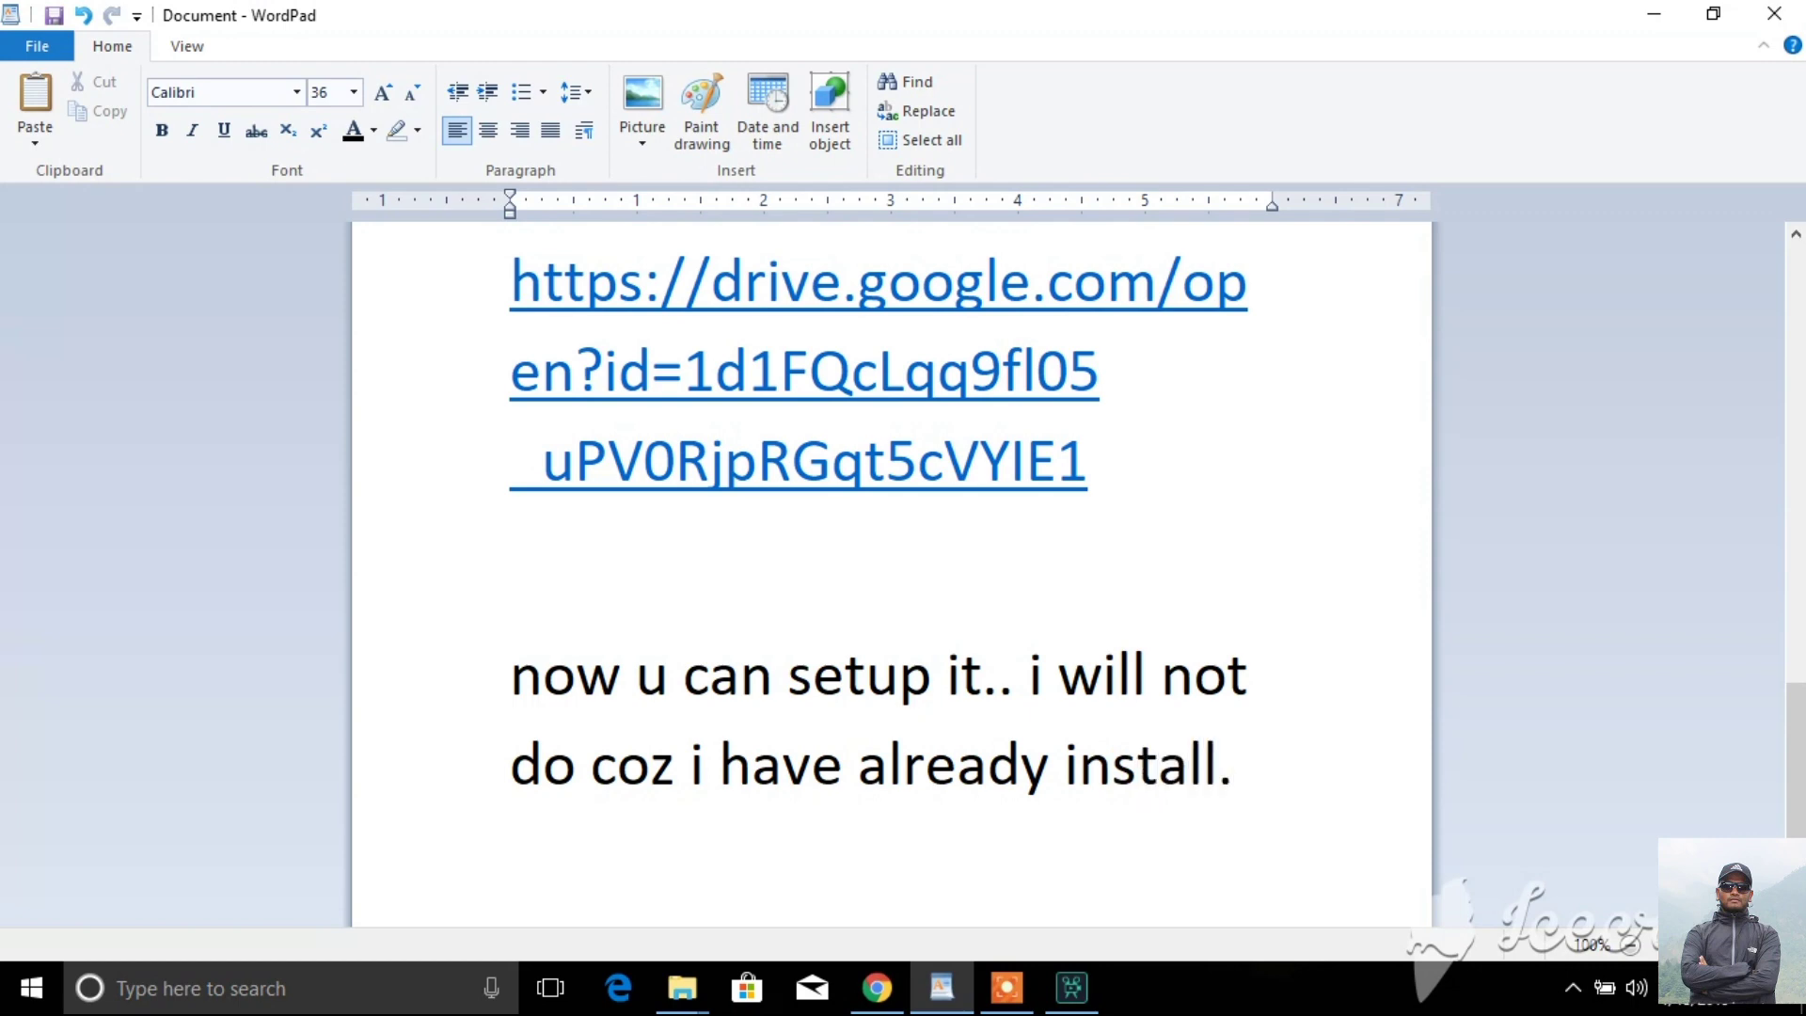
text(l.)
- Add a new line reading "after setup copy Application file and past to movavi location file .."
key(Return)
text(af)
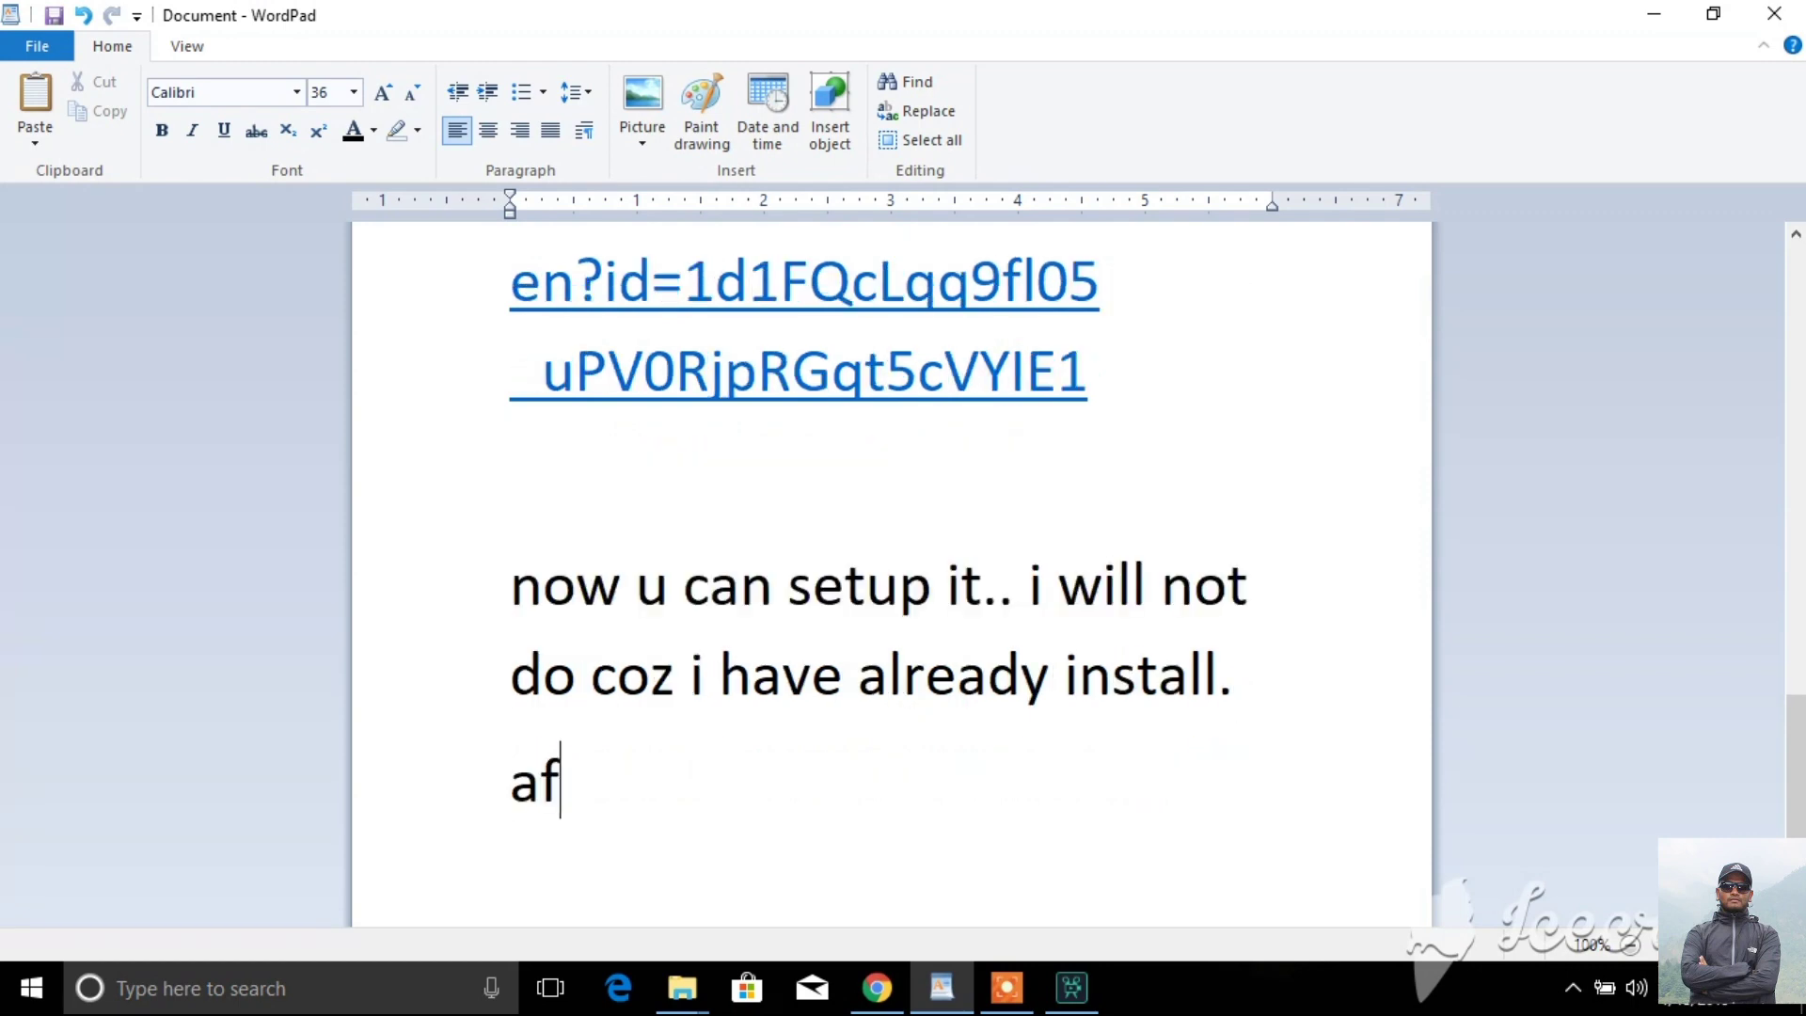
text(ter setup copy P)
key(BackSpace)
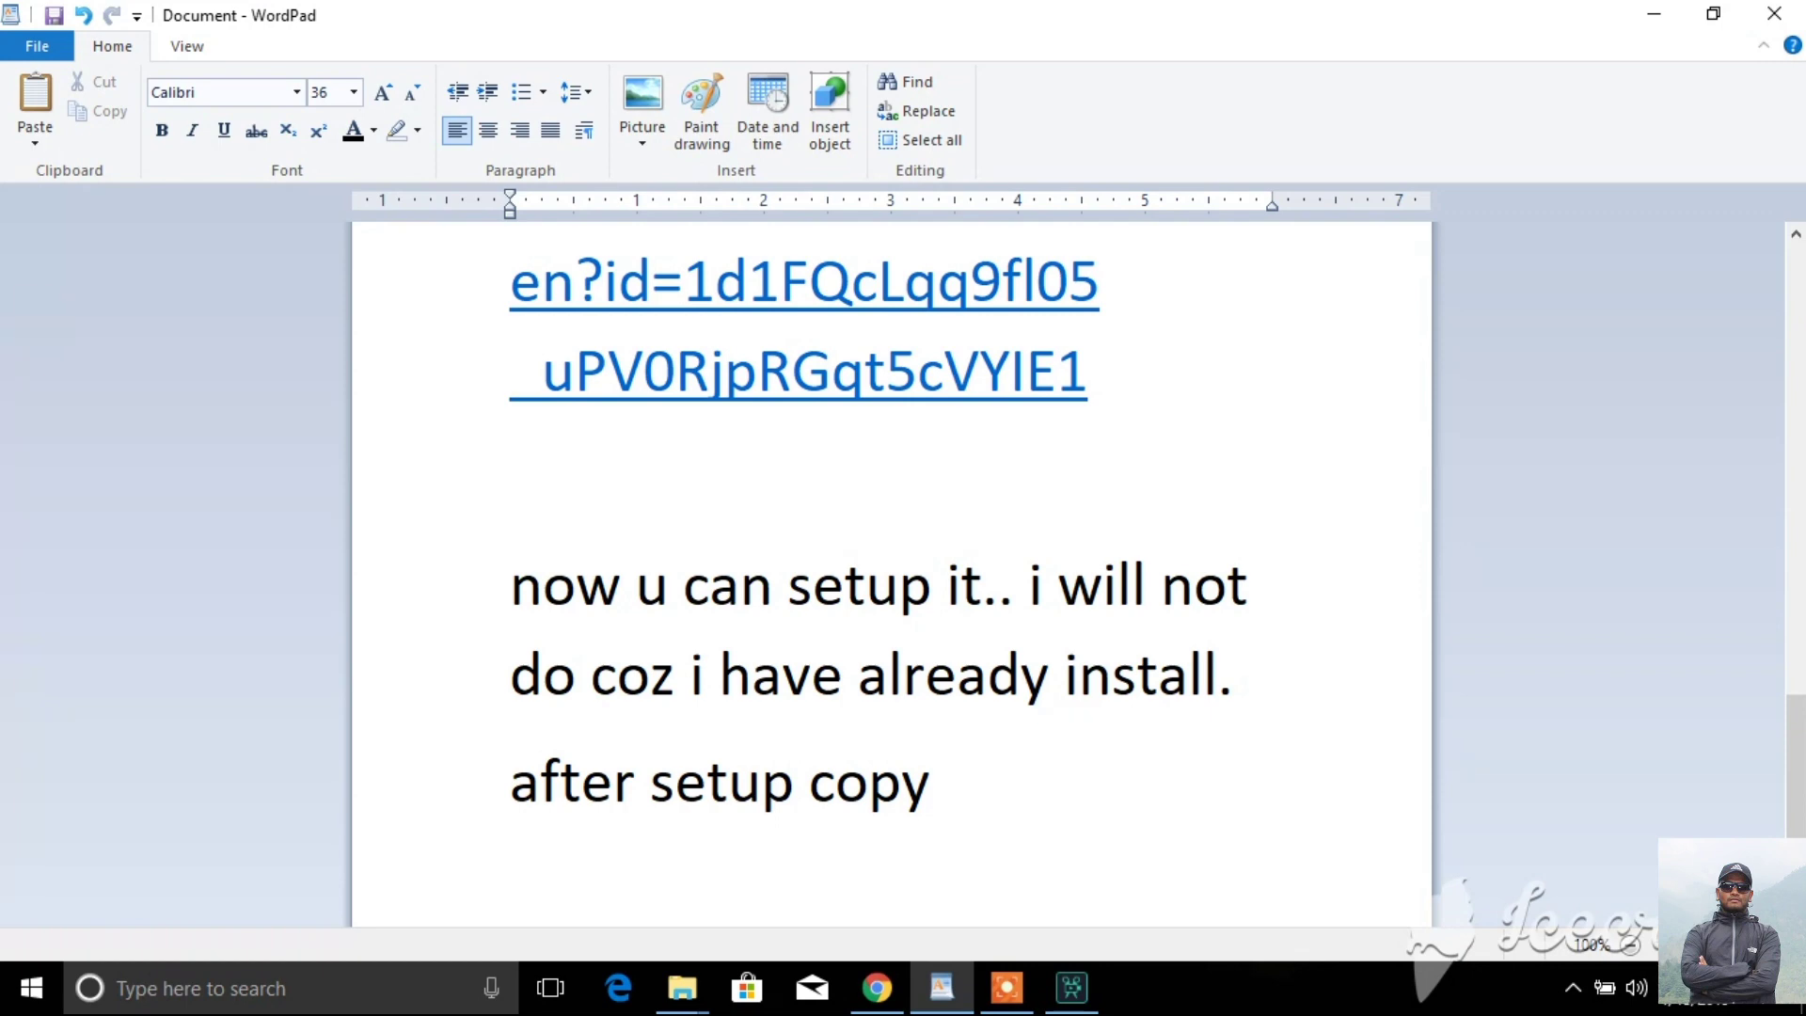
text(Application )
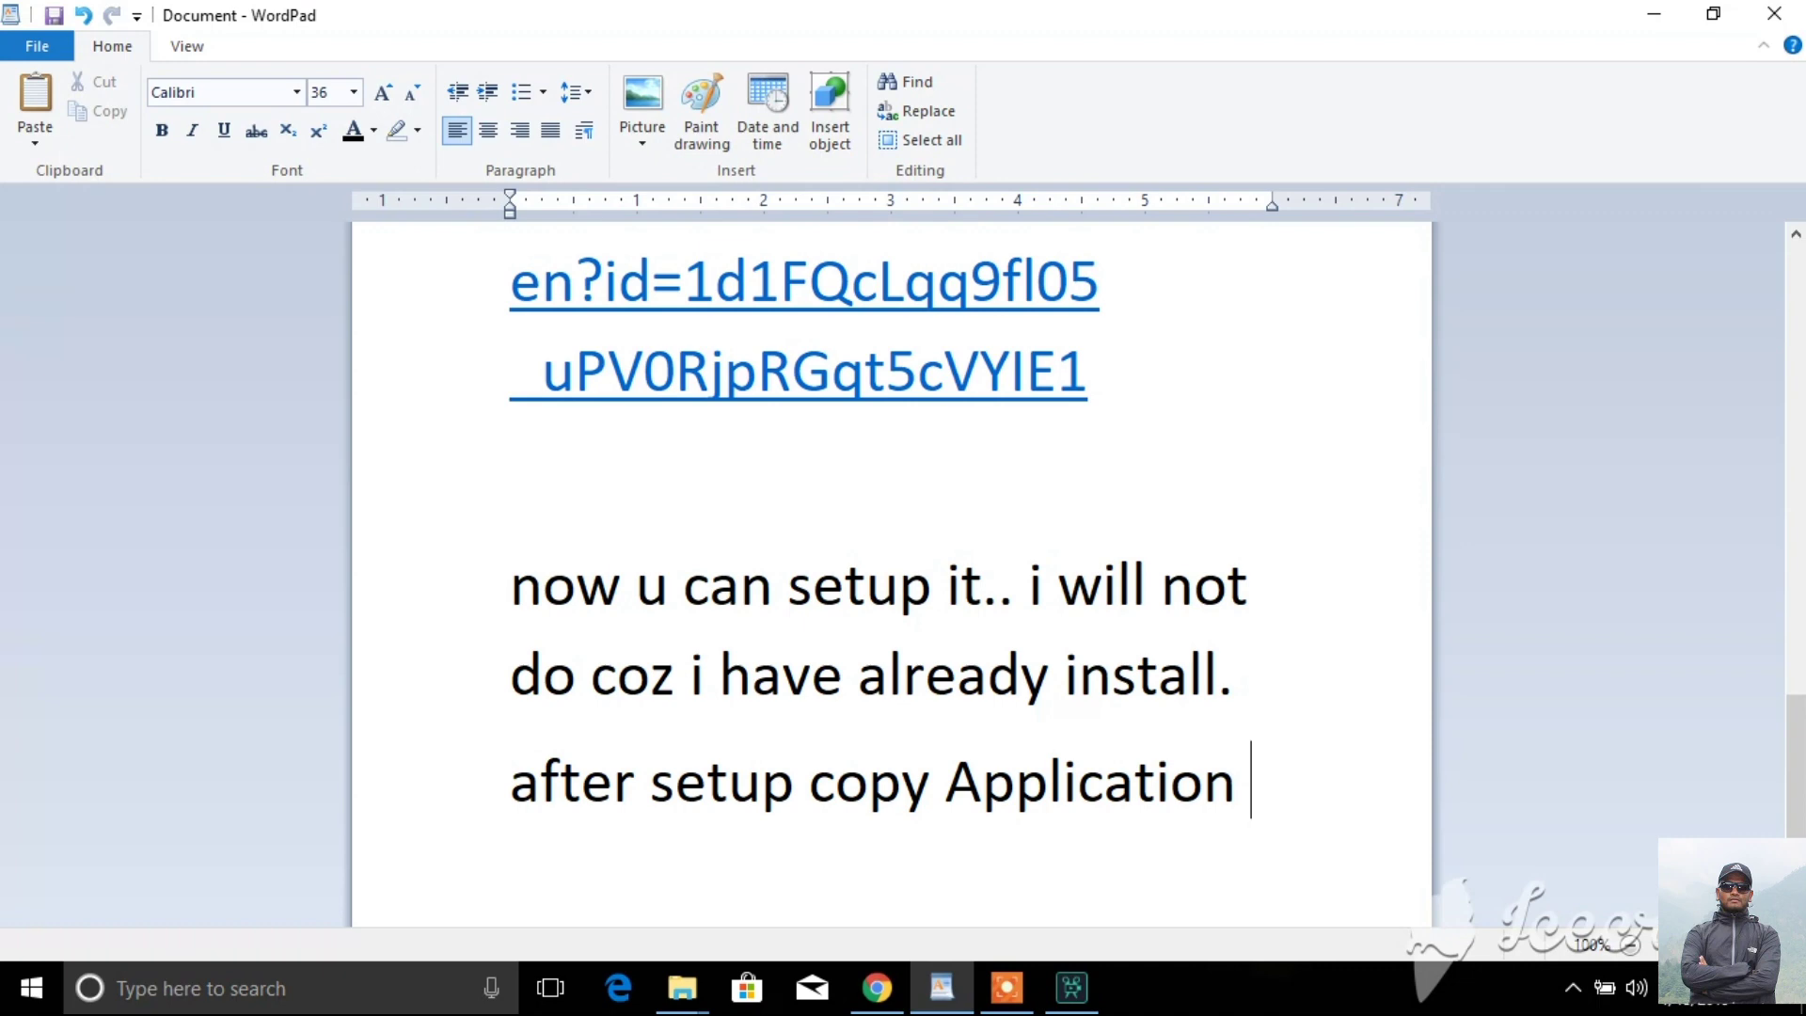
text(file and)
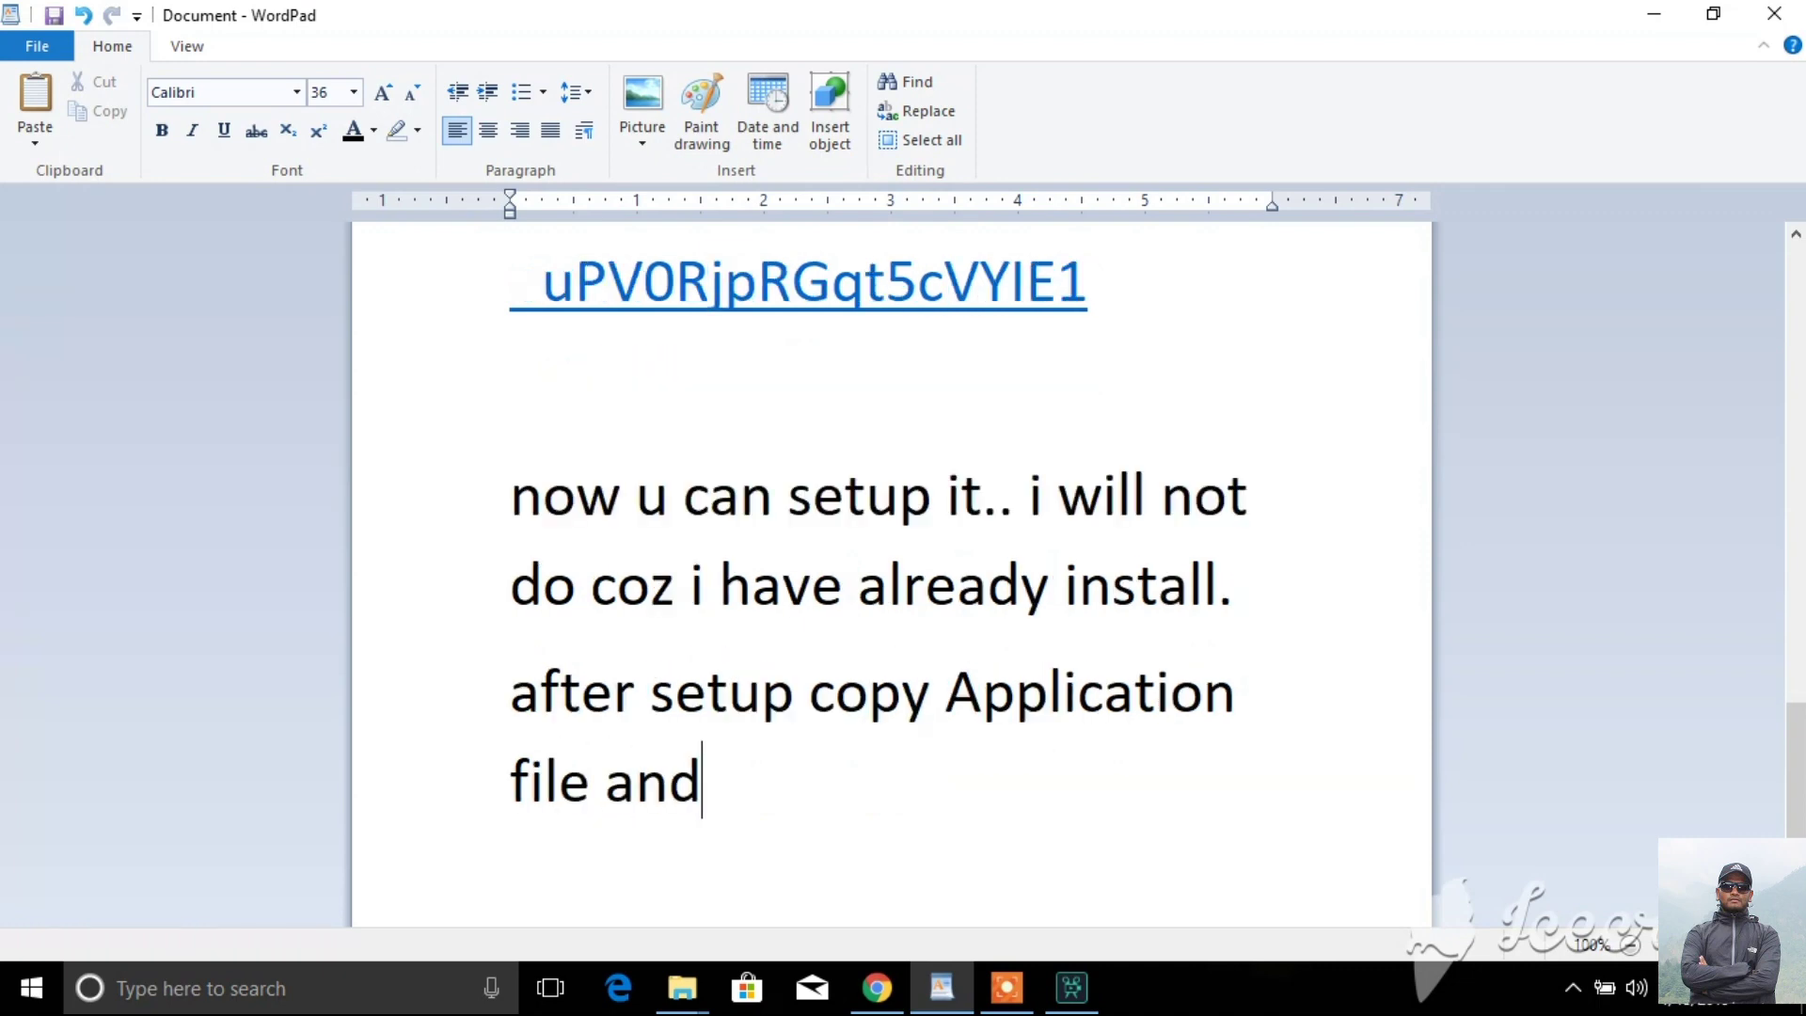
text( past to)
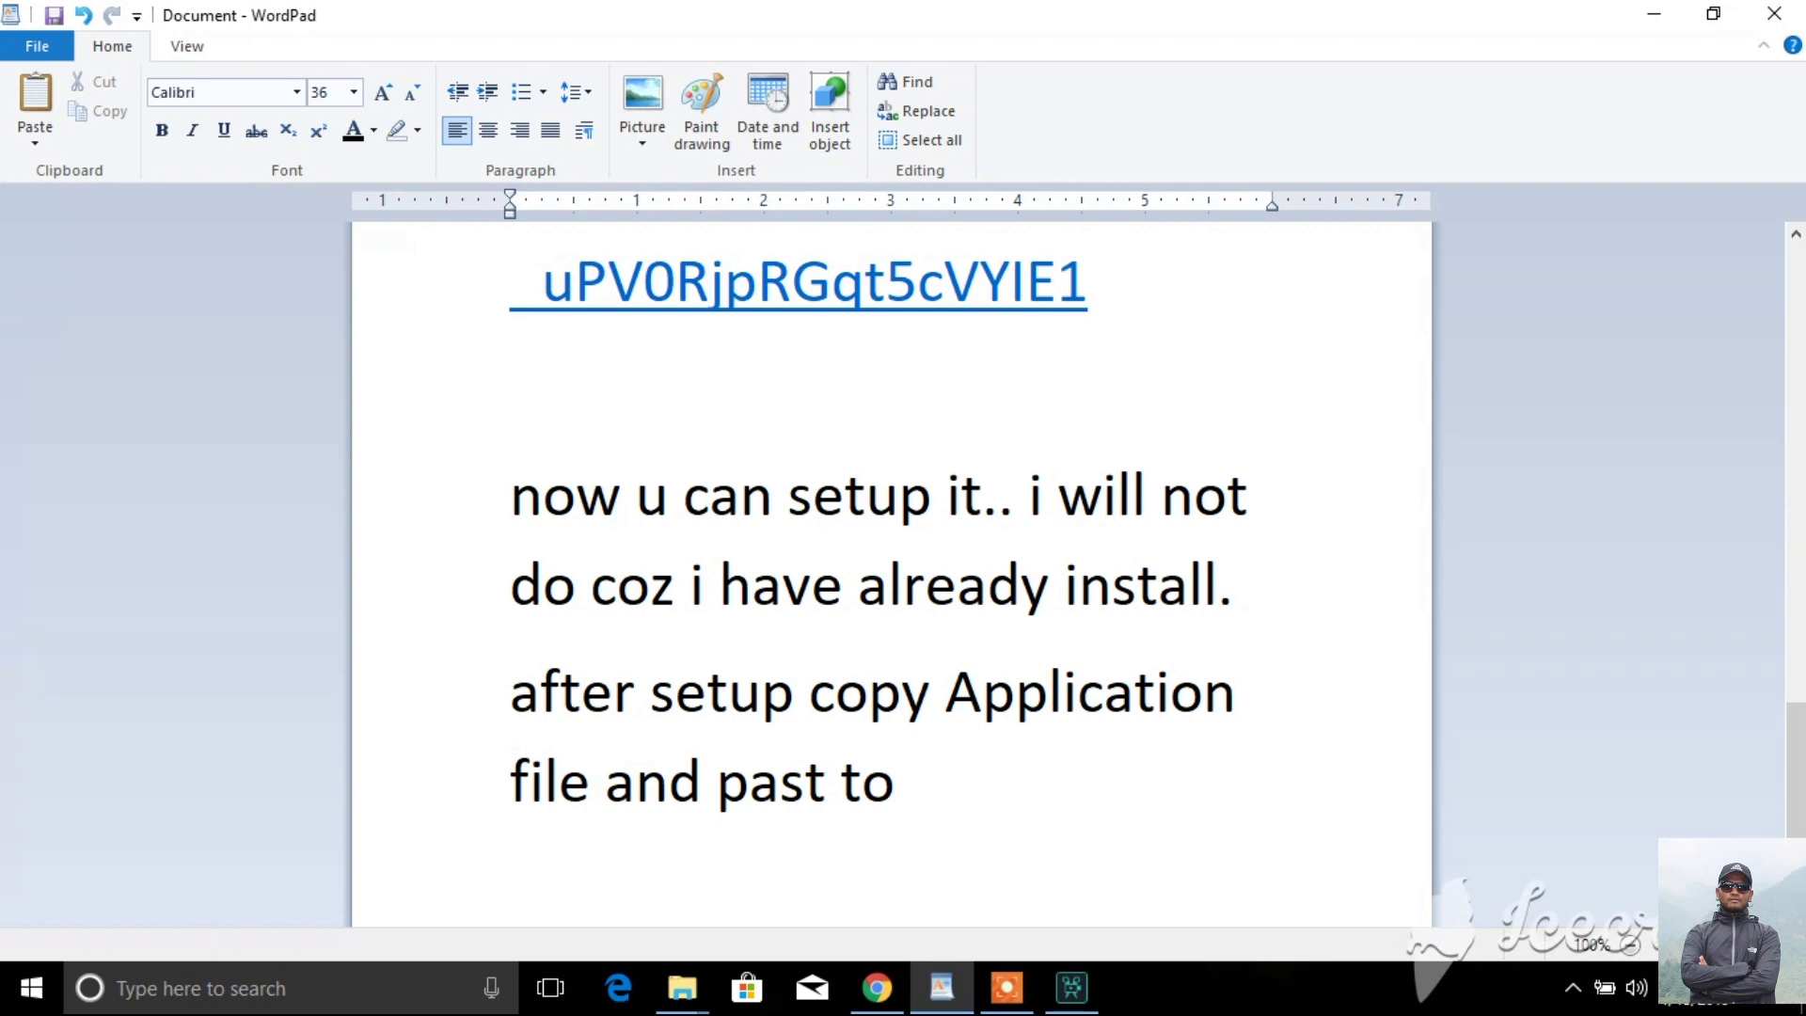
text(ovavi )
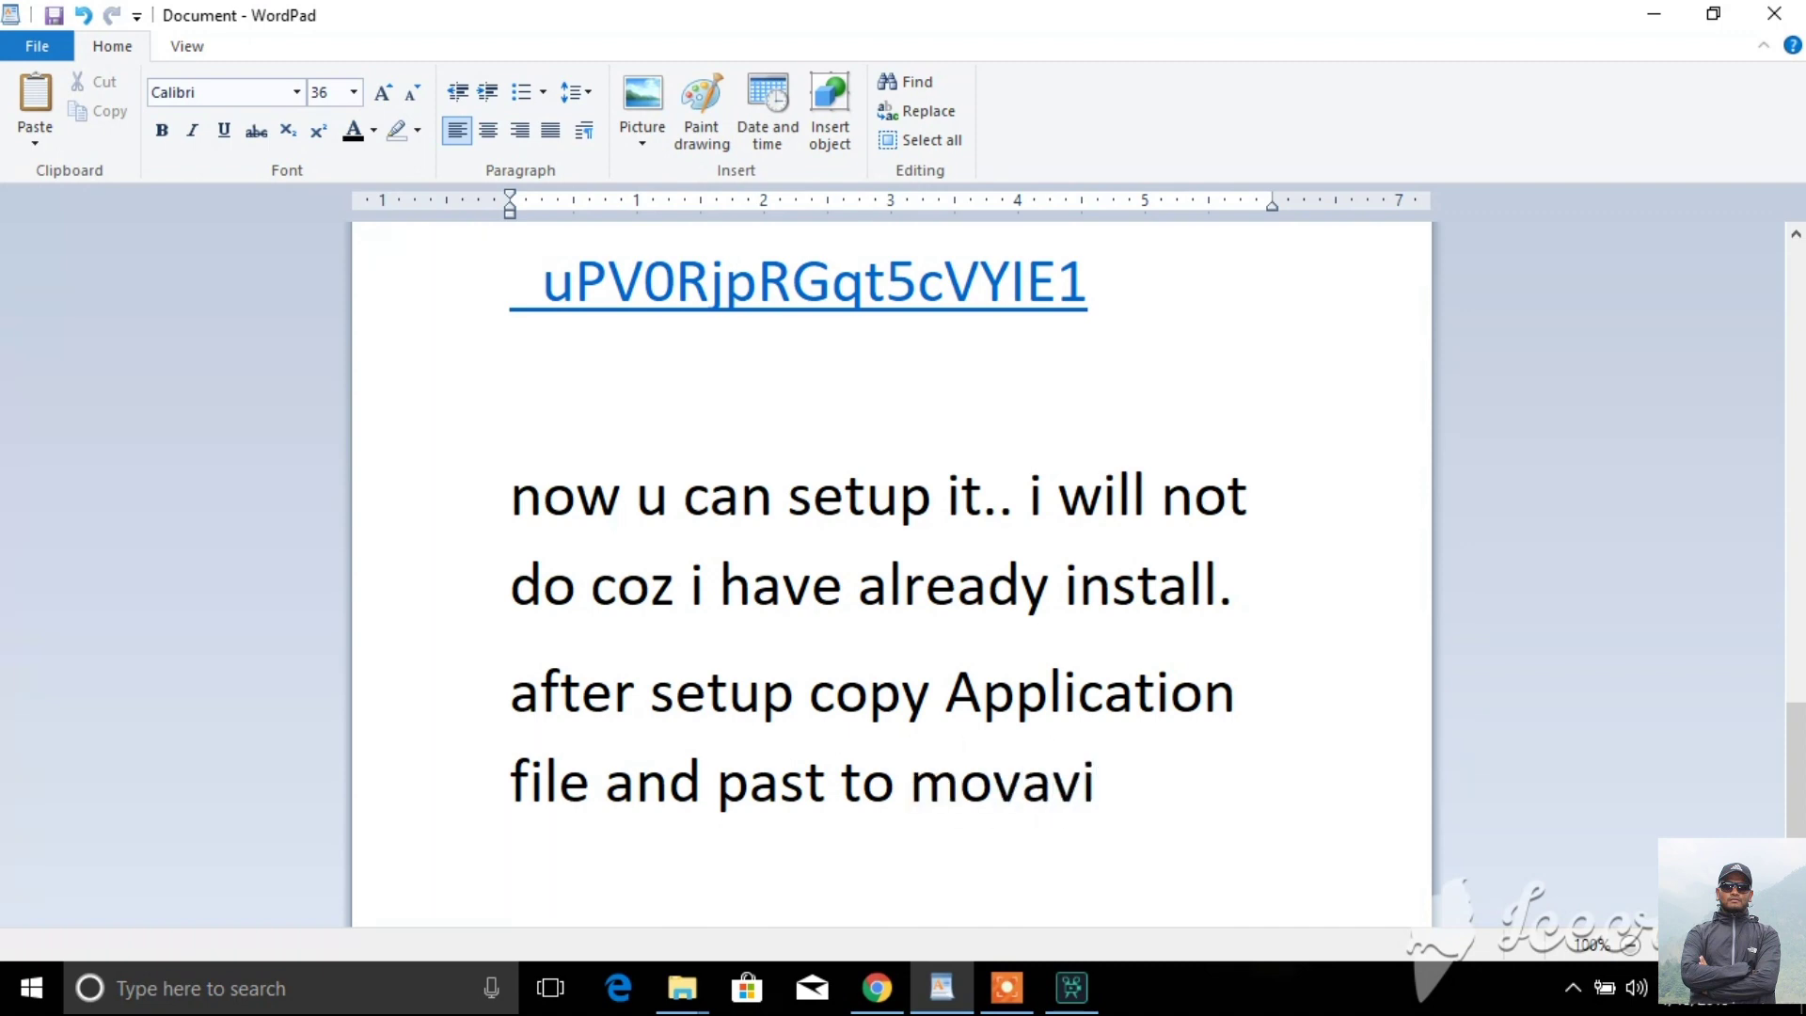
text(loc)
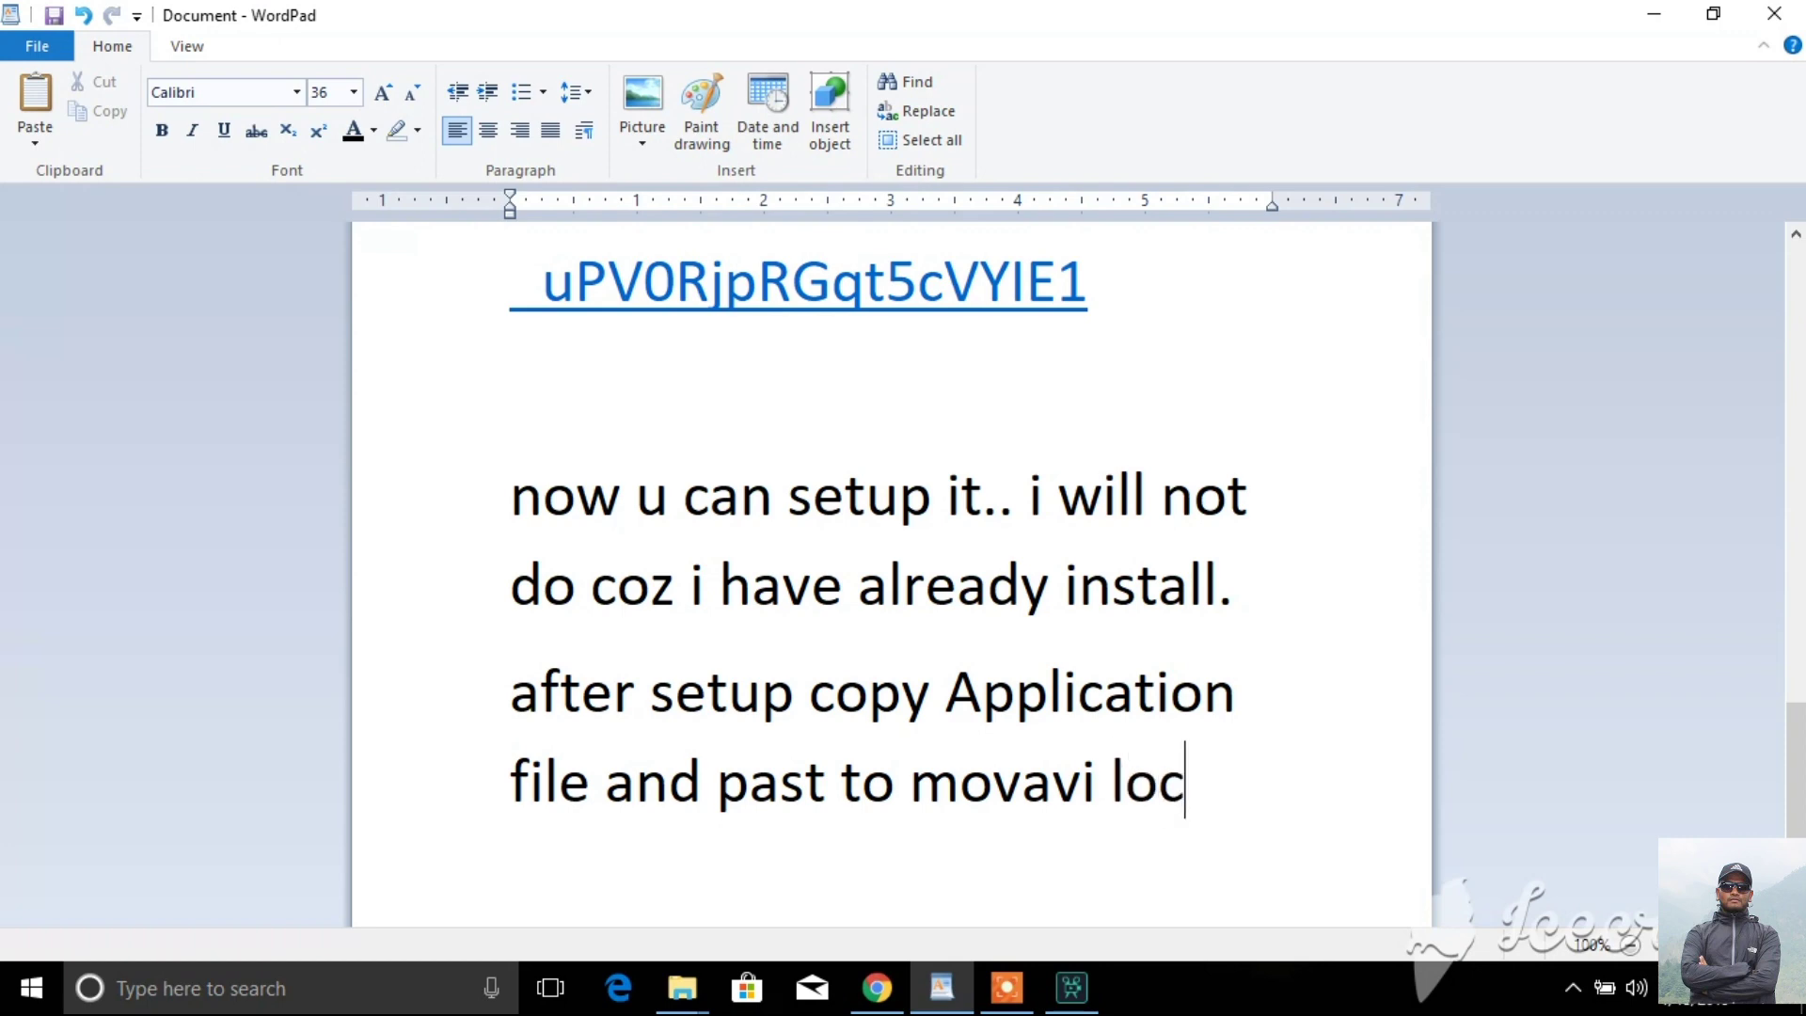
text(ation file ..)
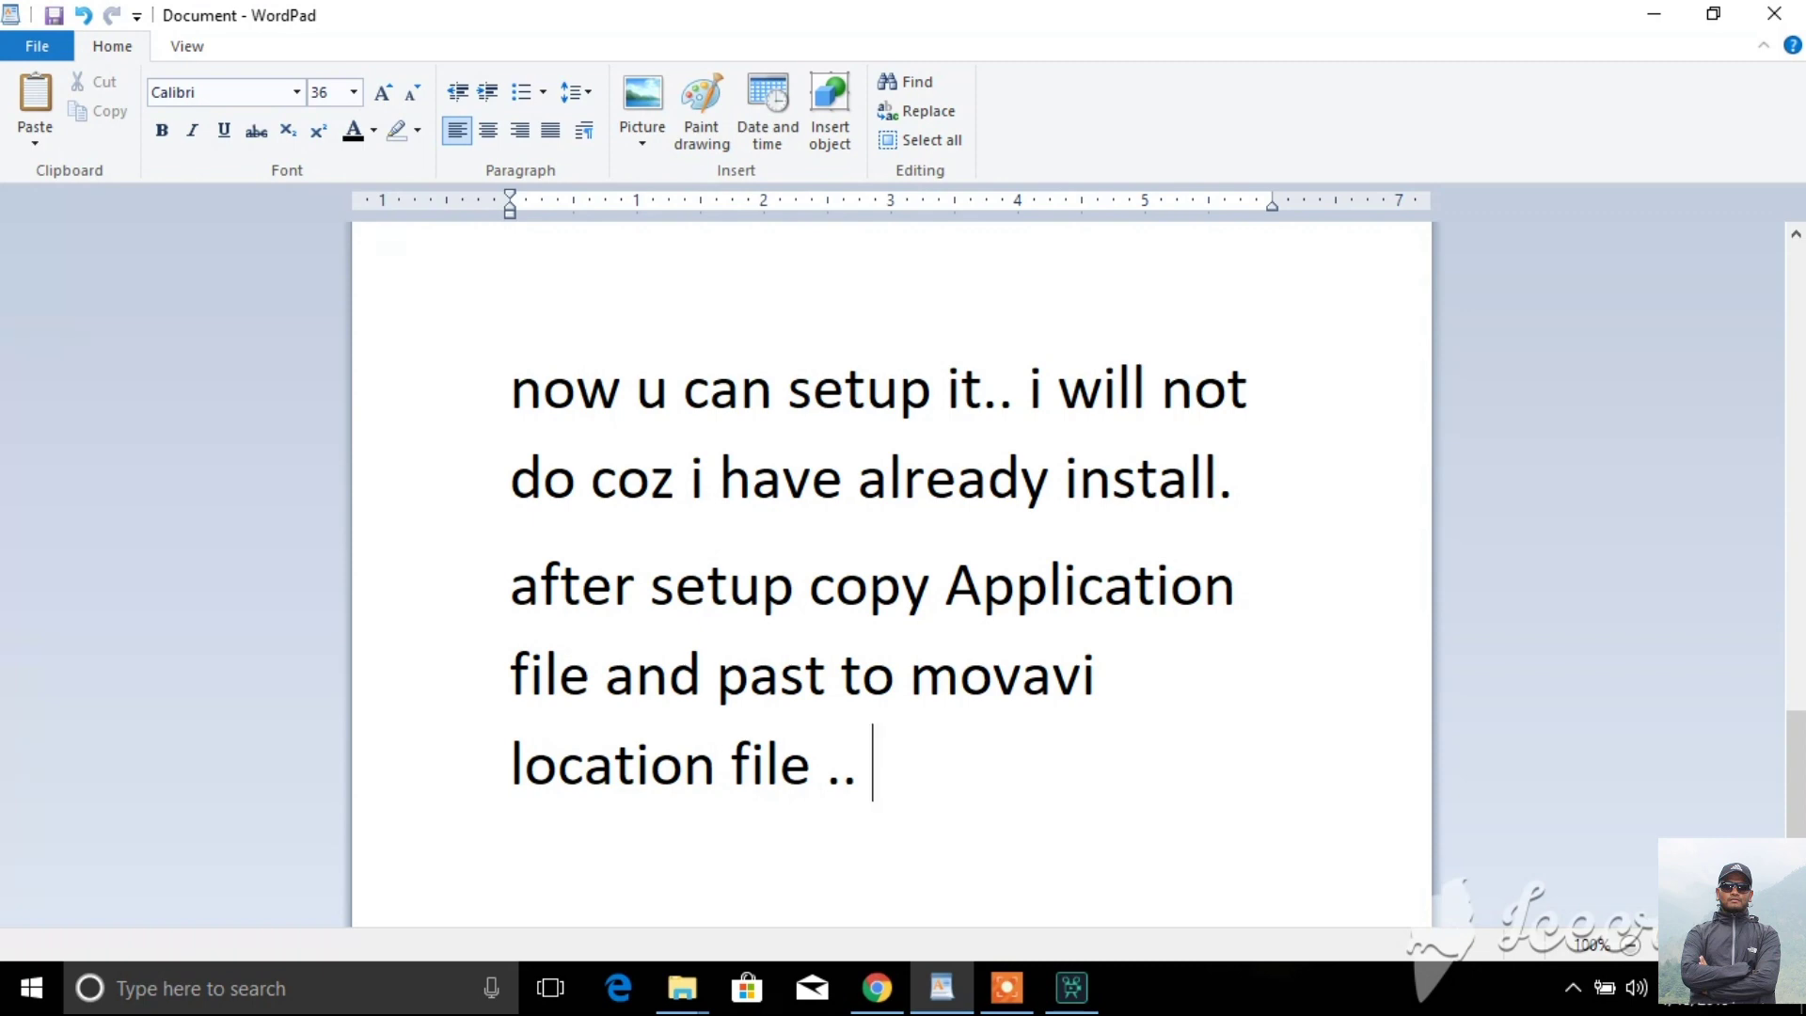
- Switch to the Movavi Video Editor 14 installer, quit it, and minimise the browser page that opens
click(1000, 986)
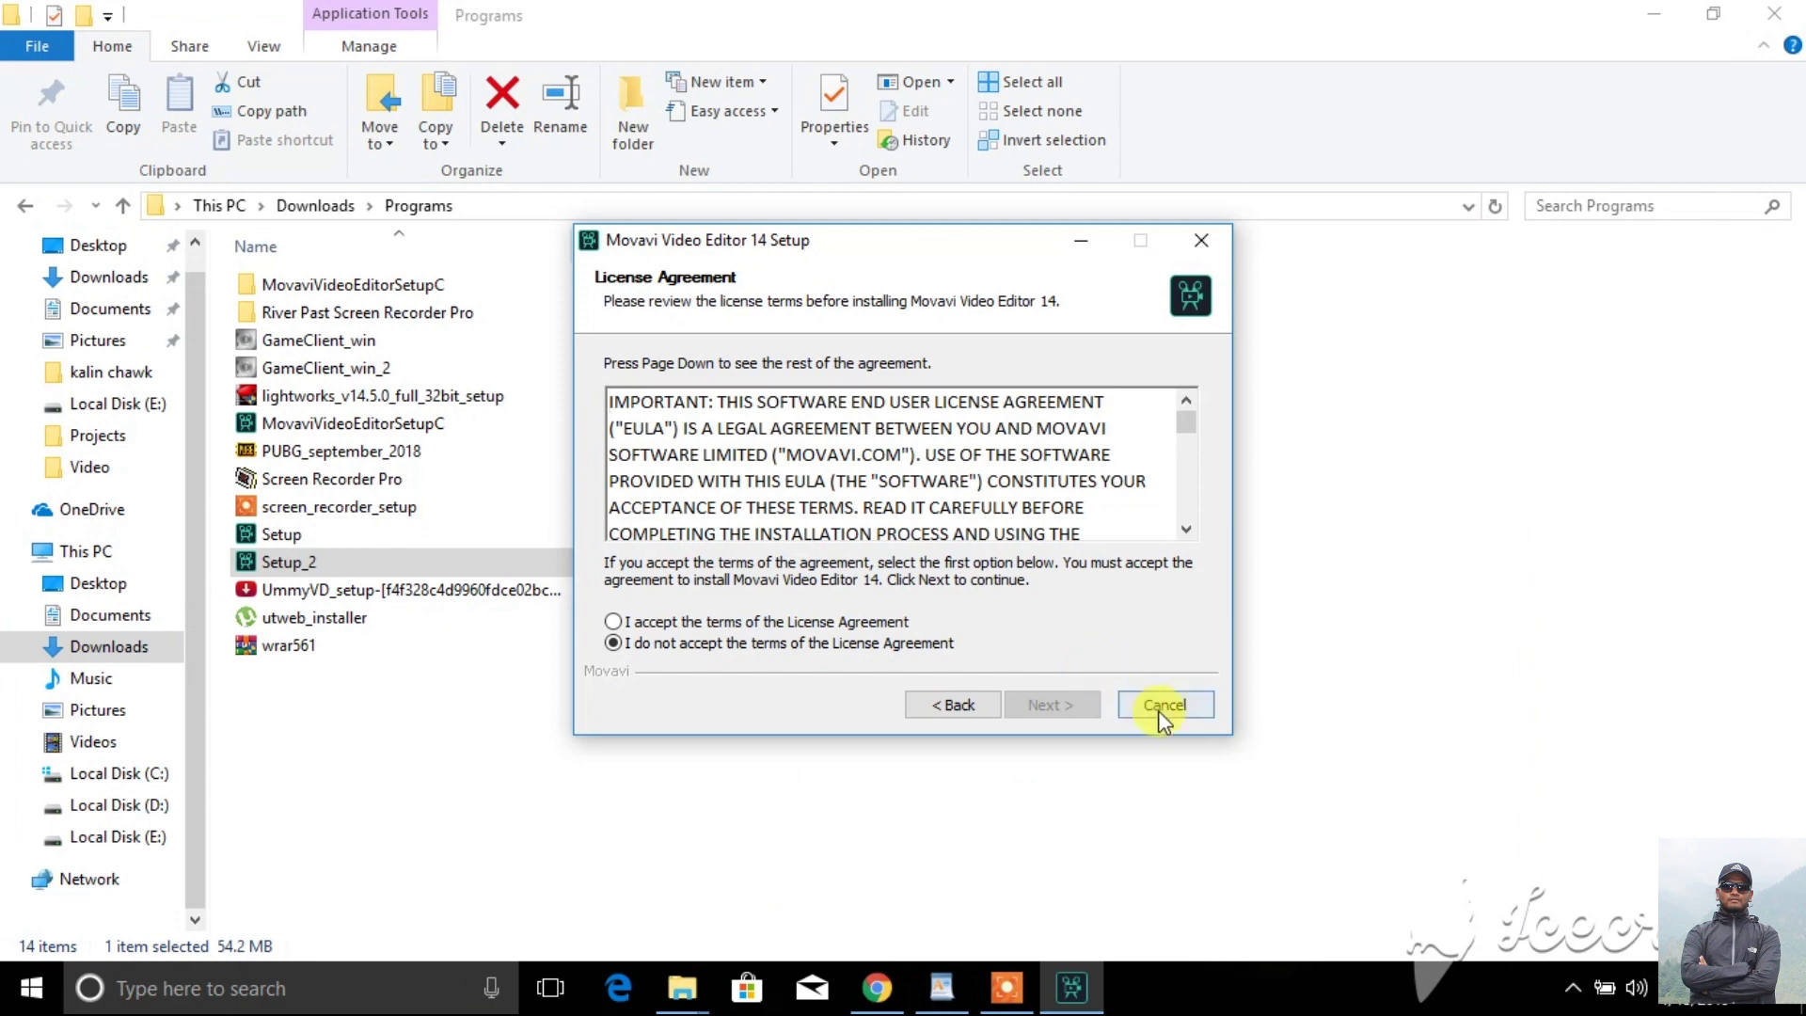
click(1159, 709)
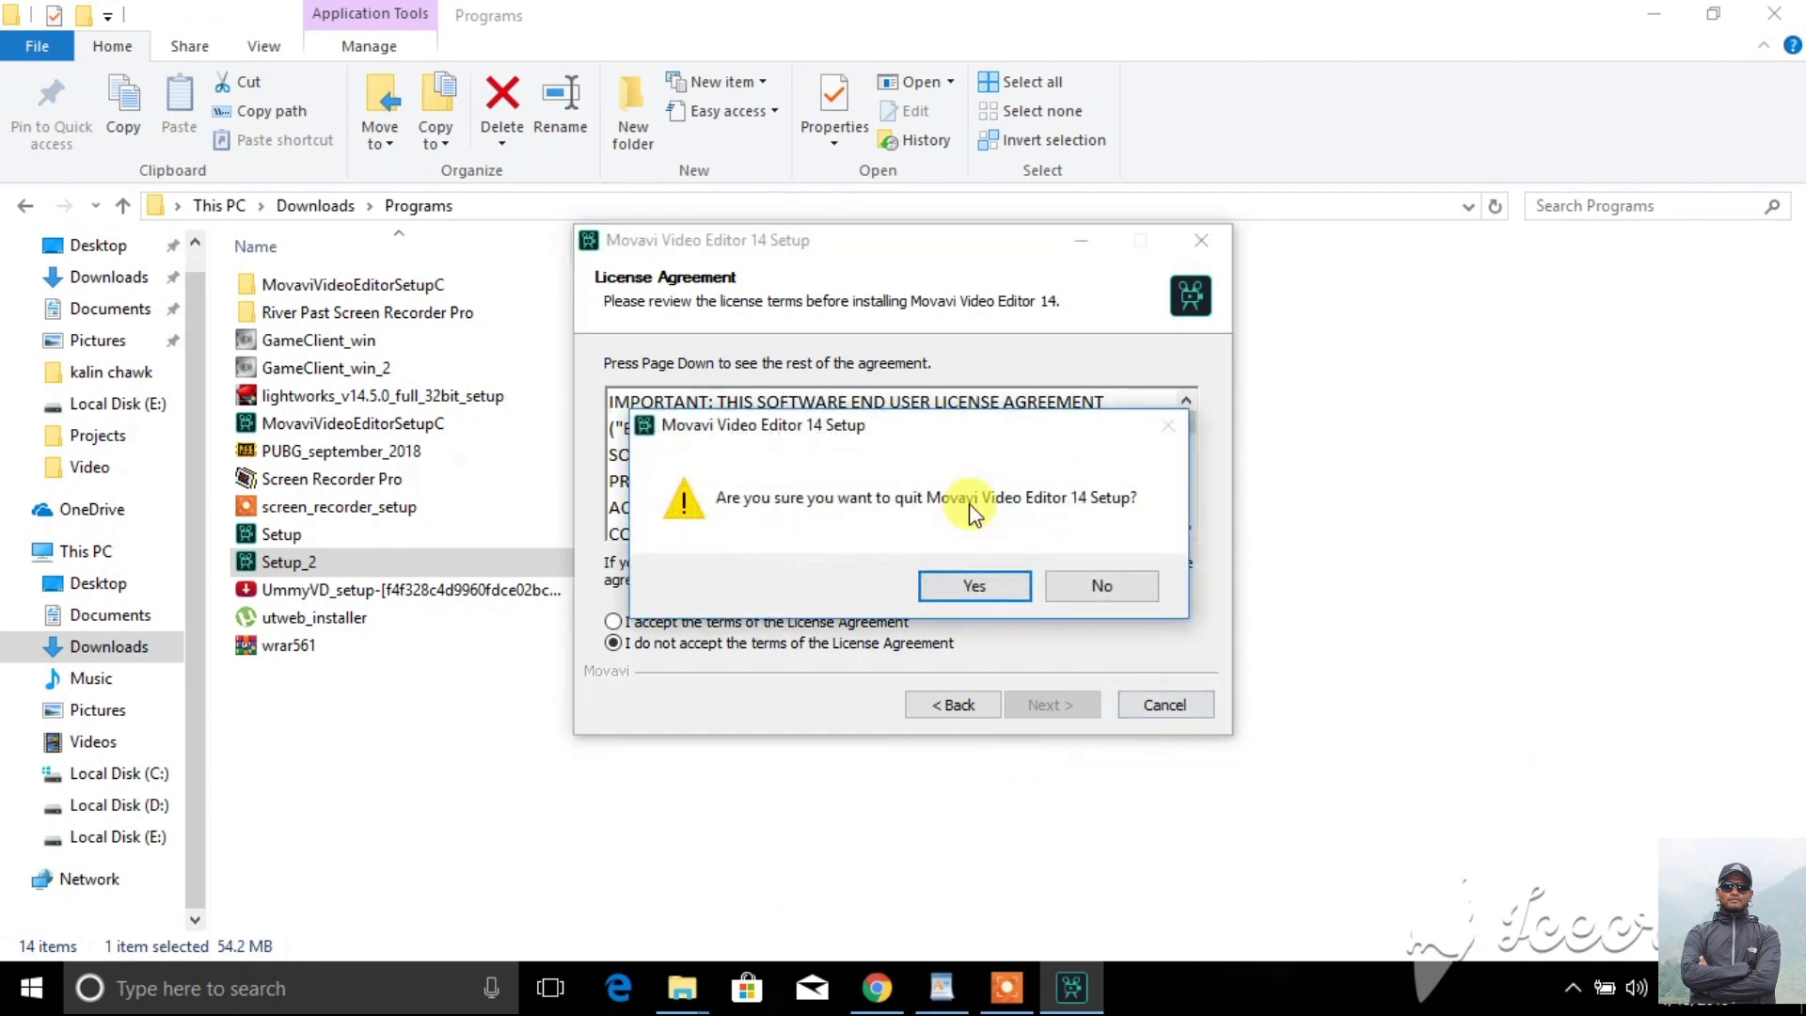
click(978, 579)
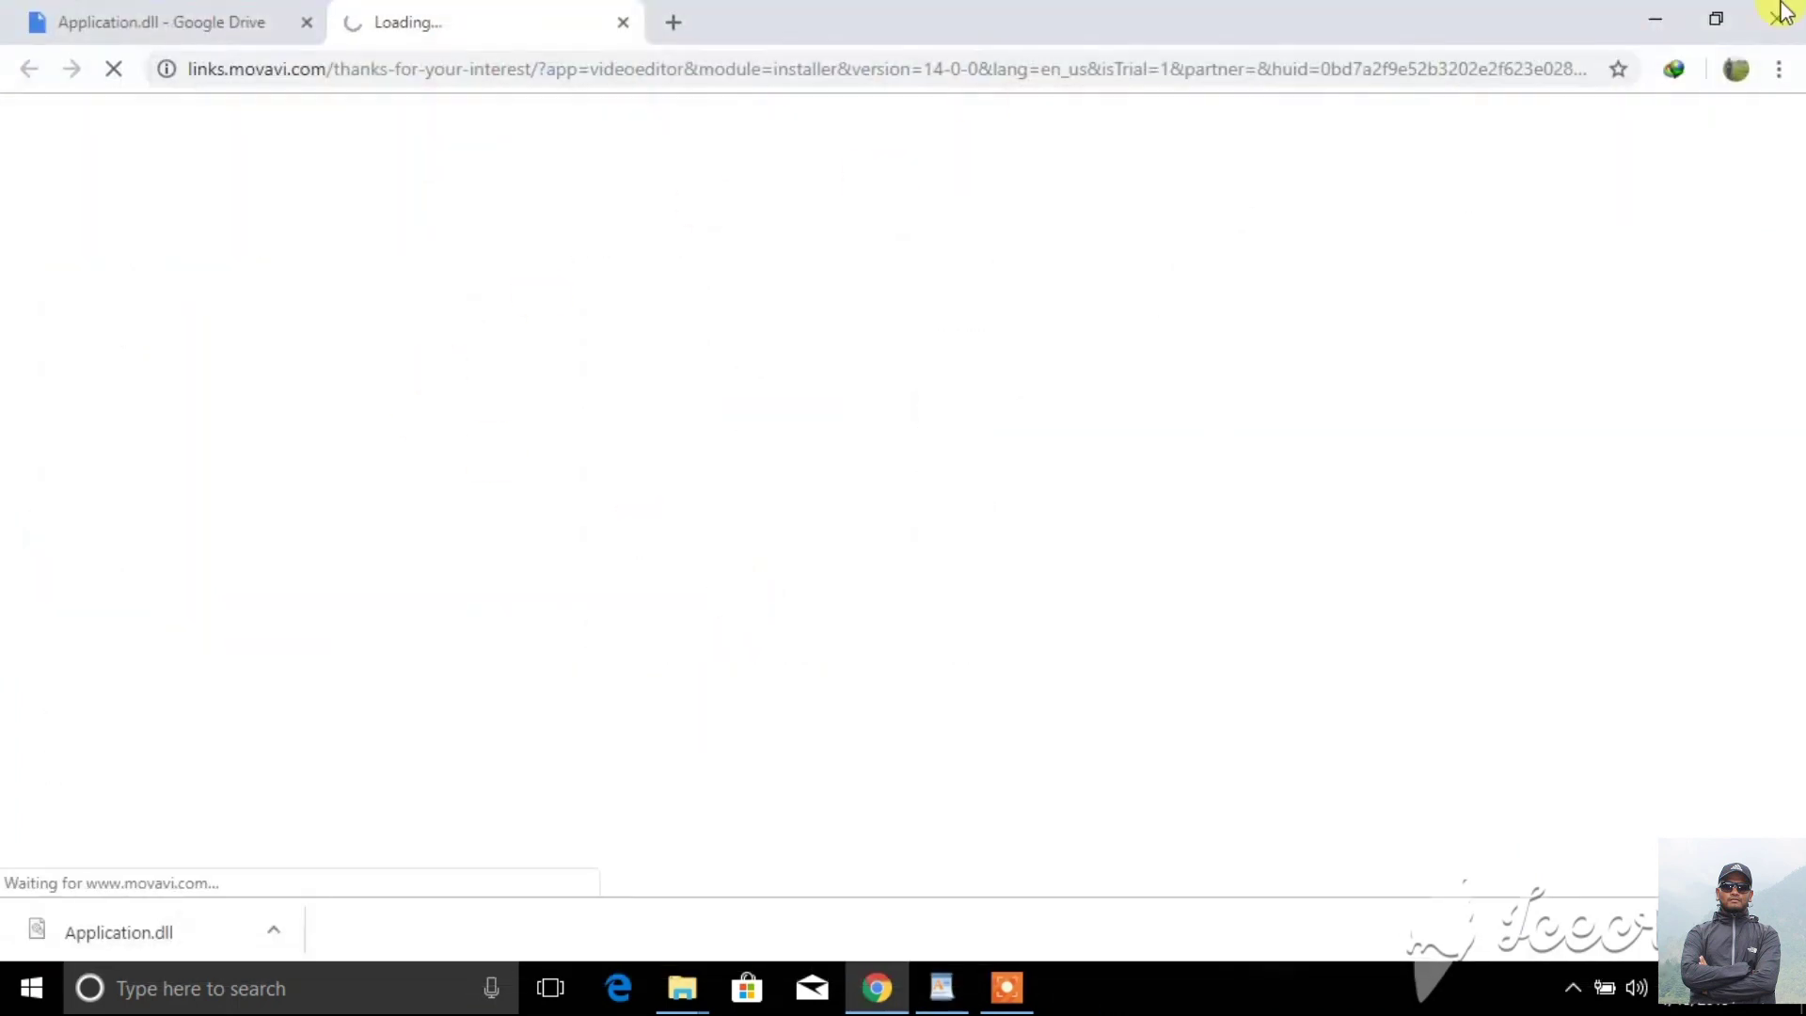
click(1655, 19)
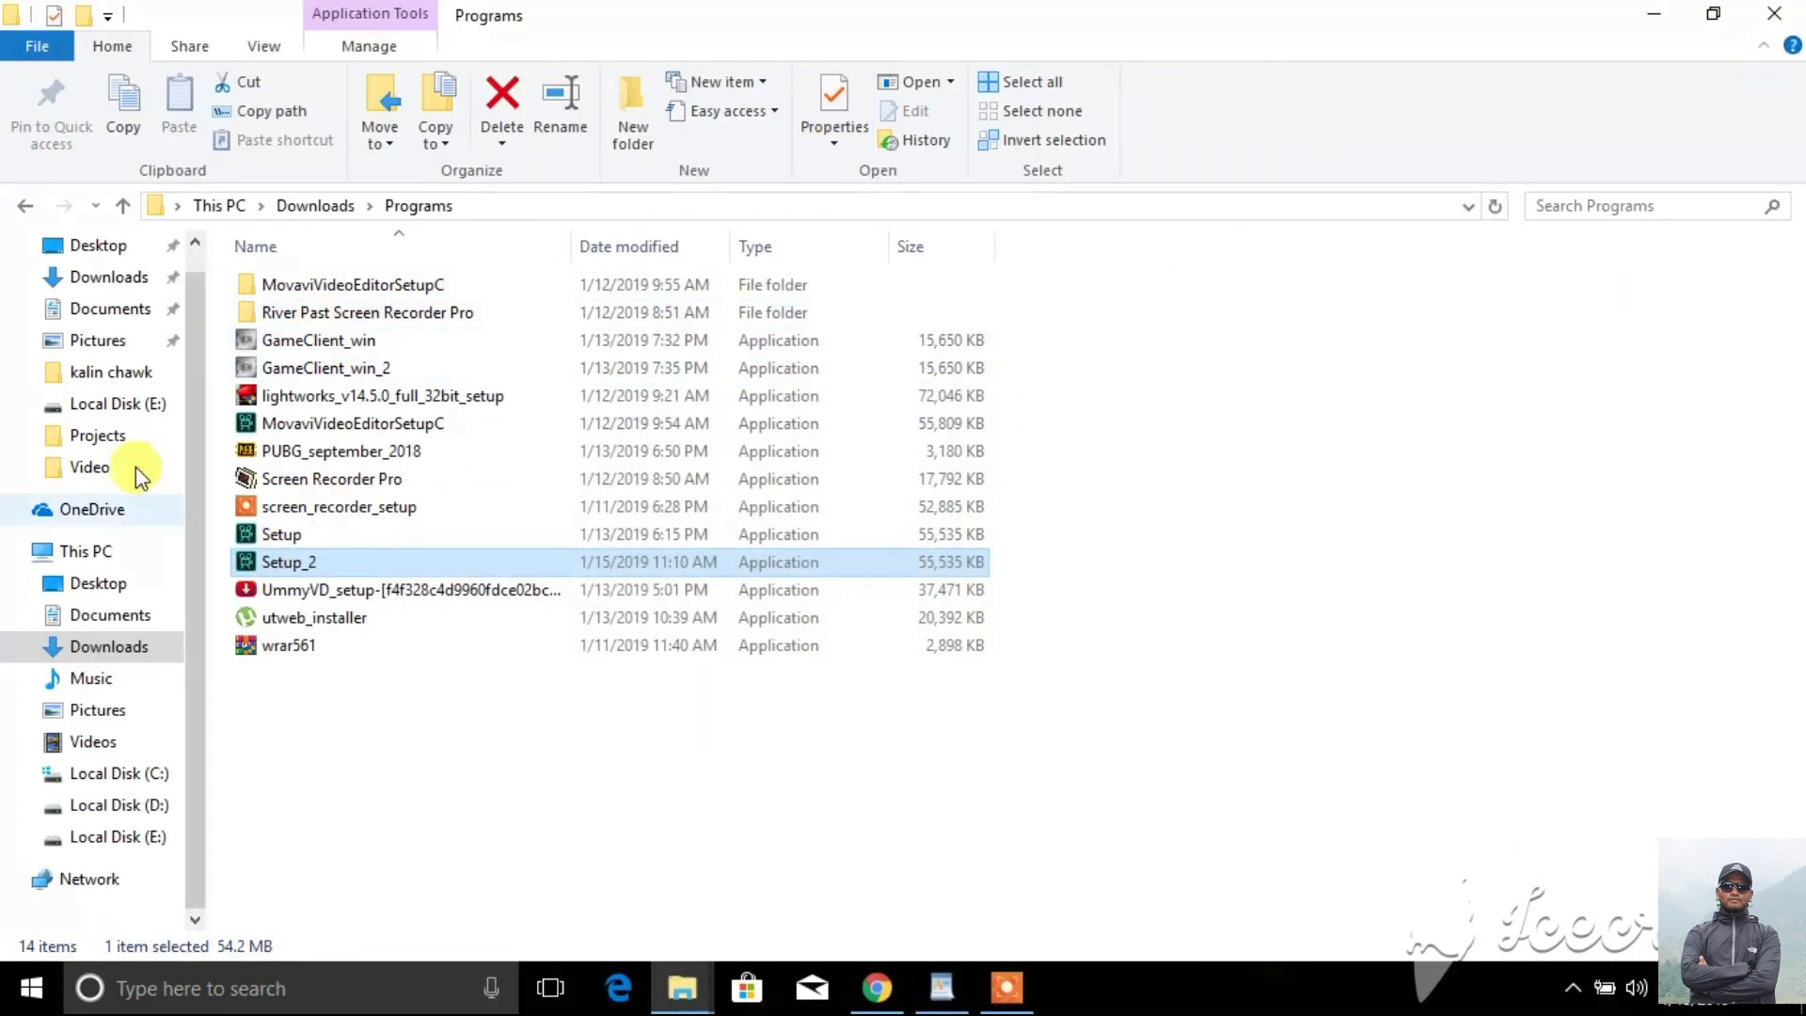
- Copy Application.dll from the Downloads folder and close the folder window
click(26, 205)
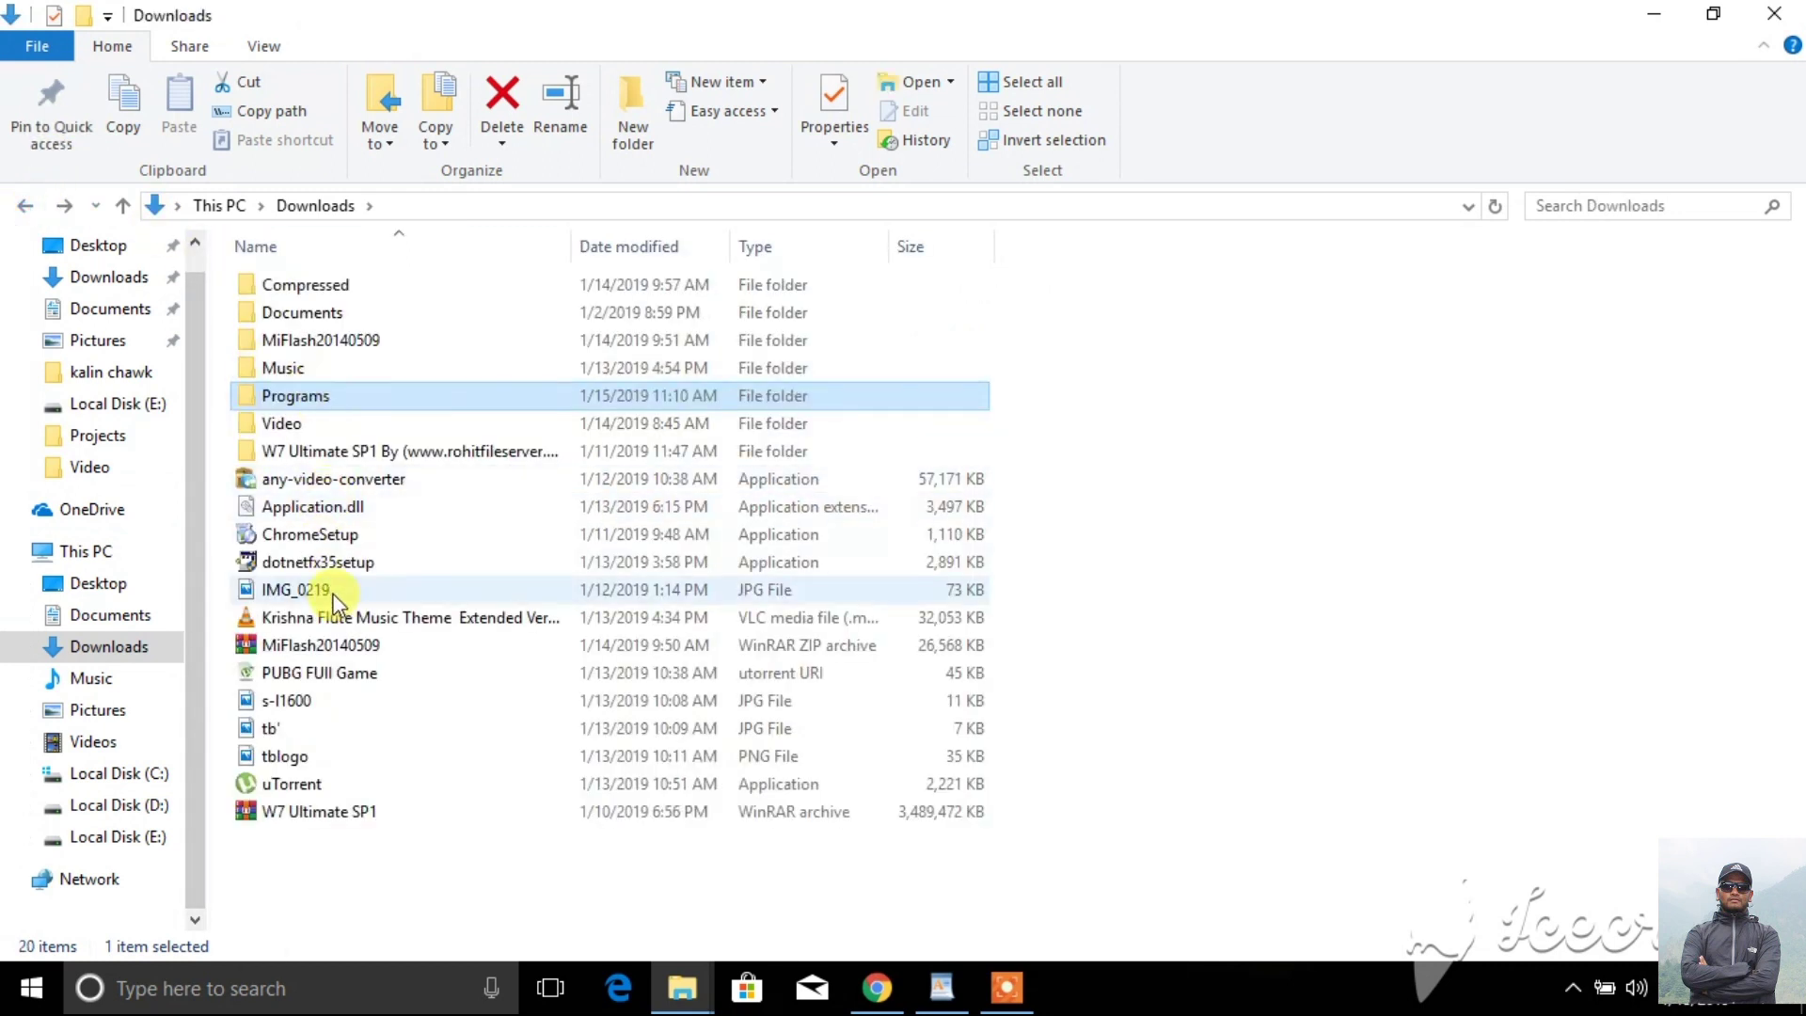
click(331, 511)
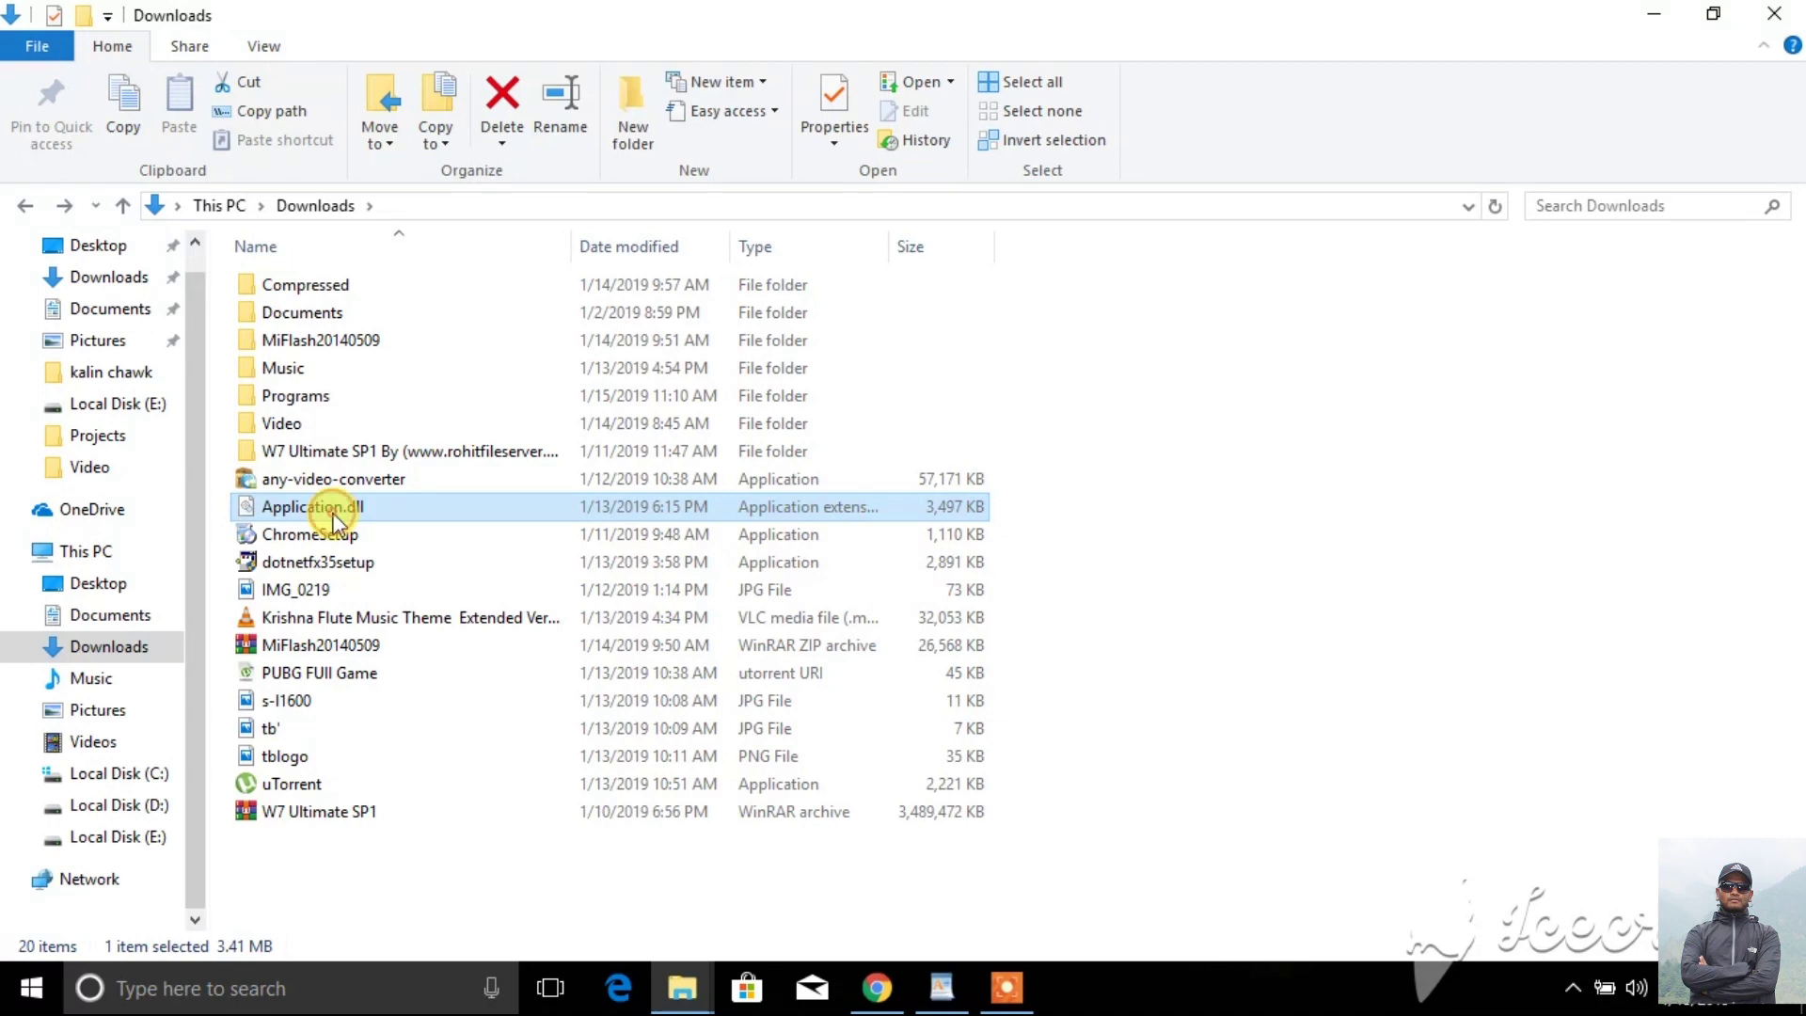
right_click(352, 513)
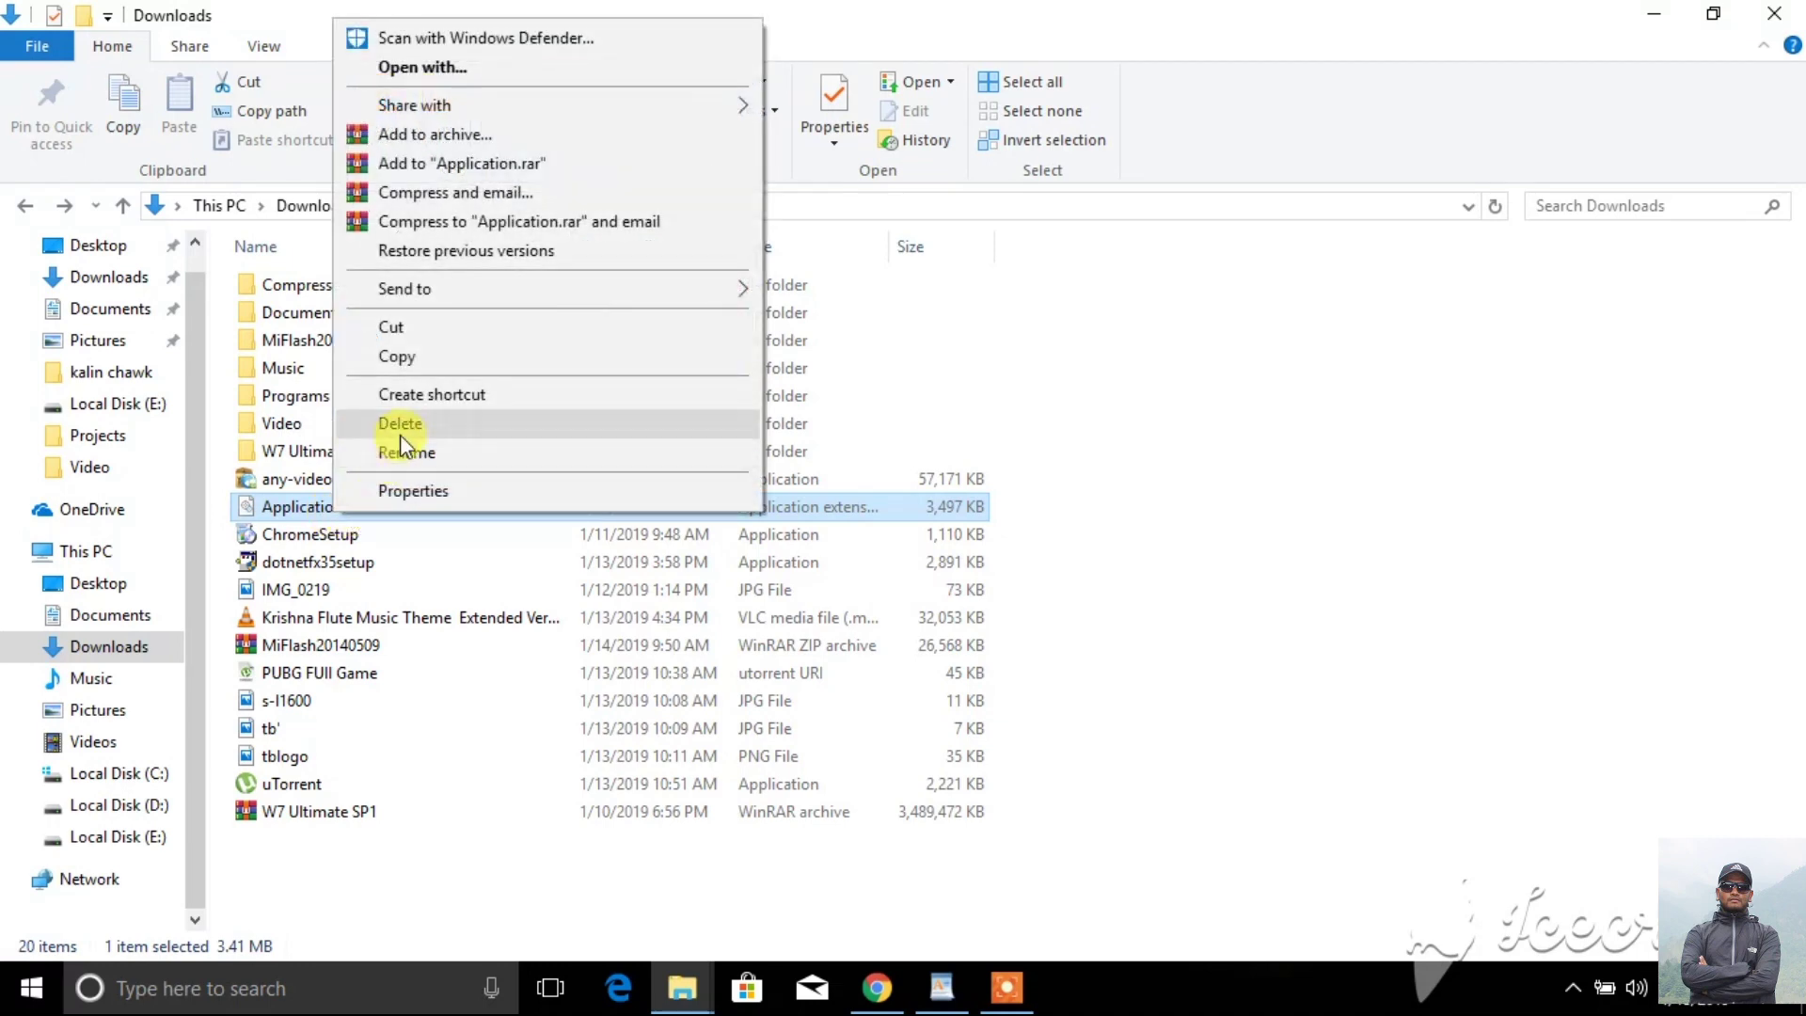
click(419, 363)
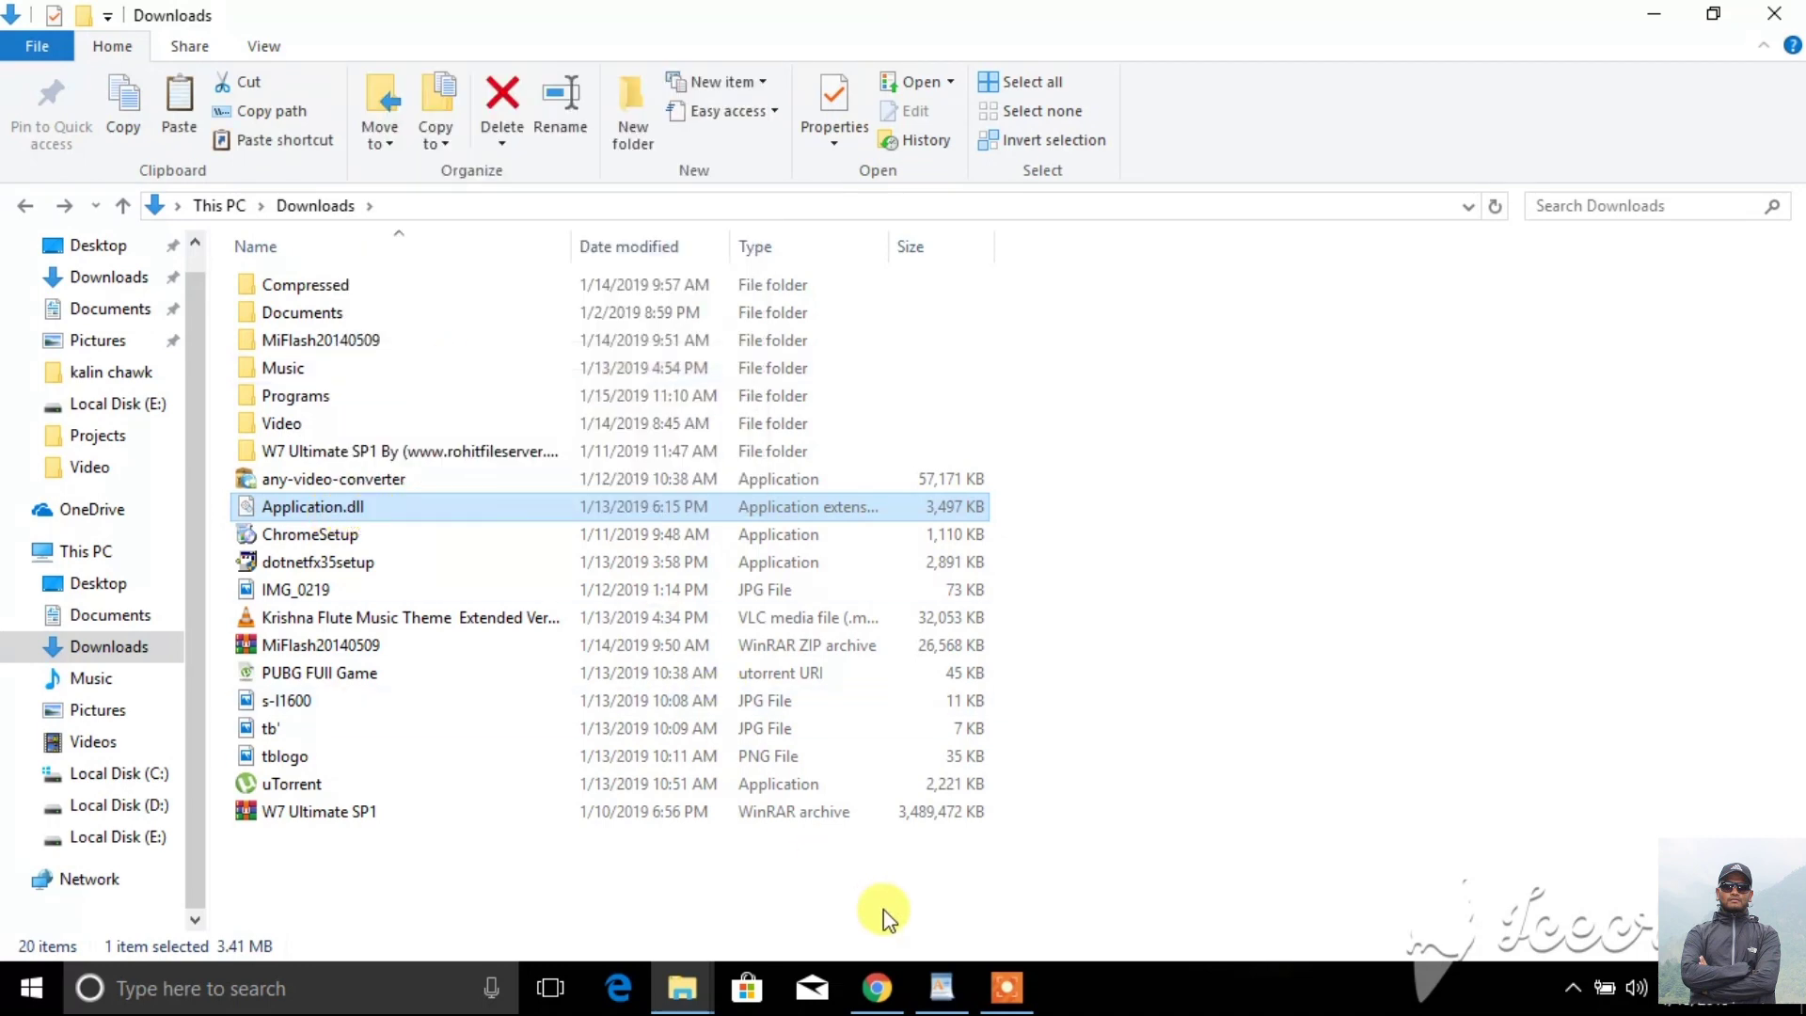
click(1775, 14)
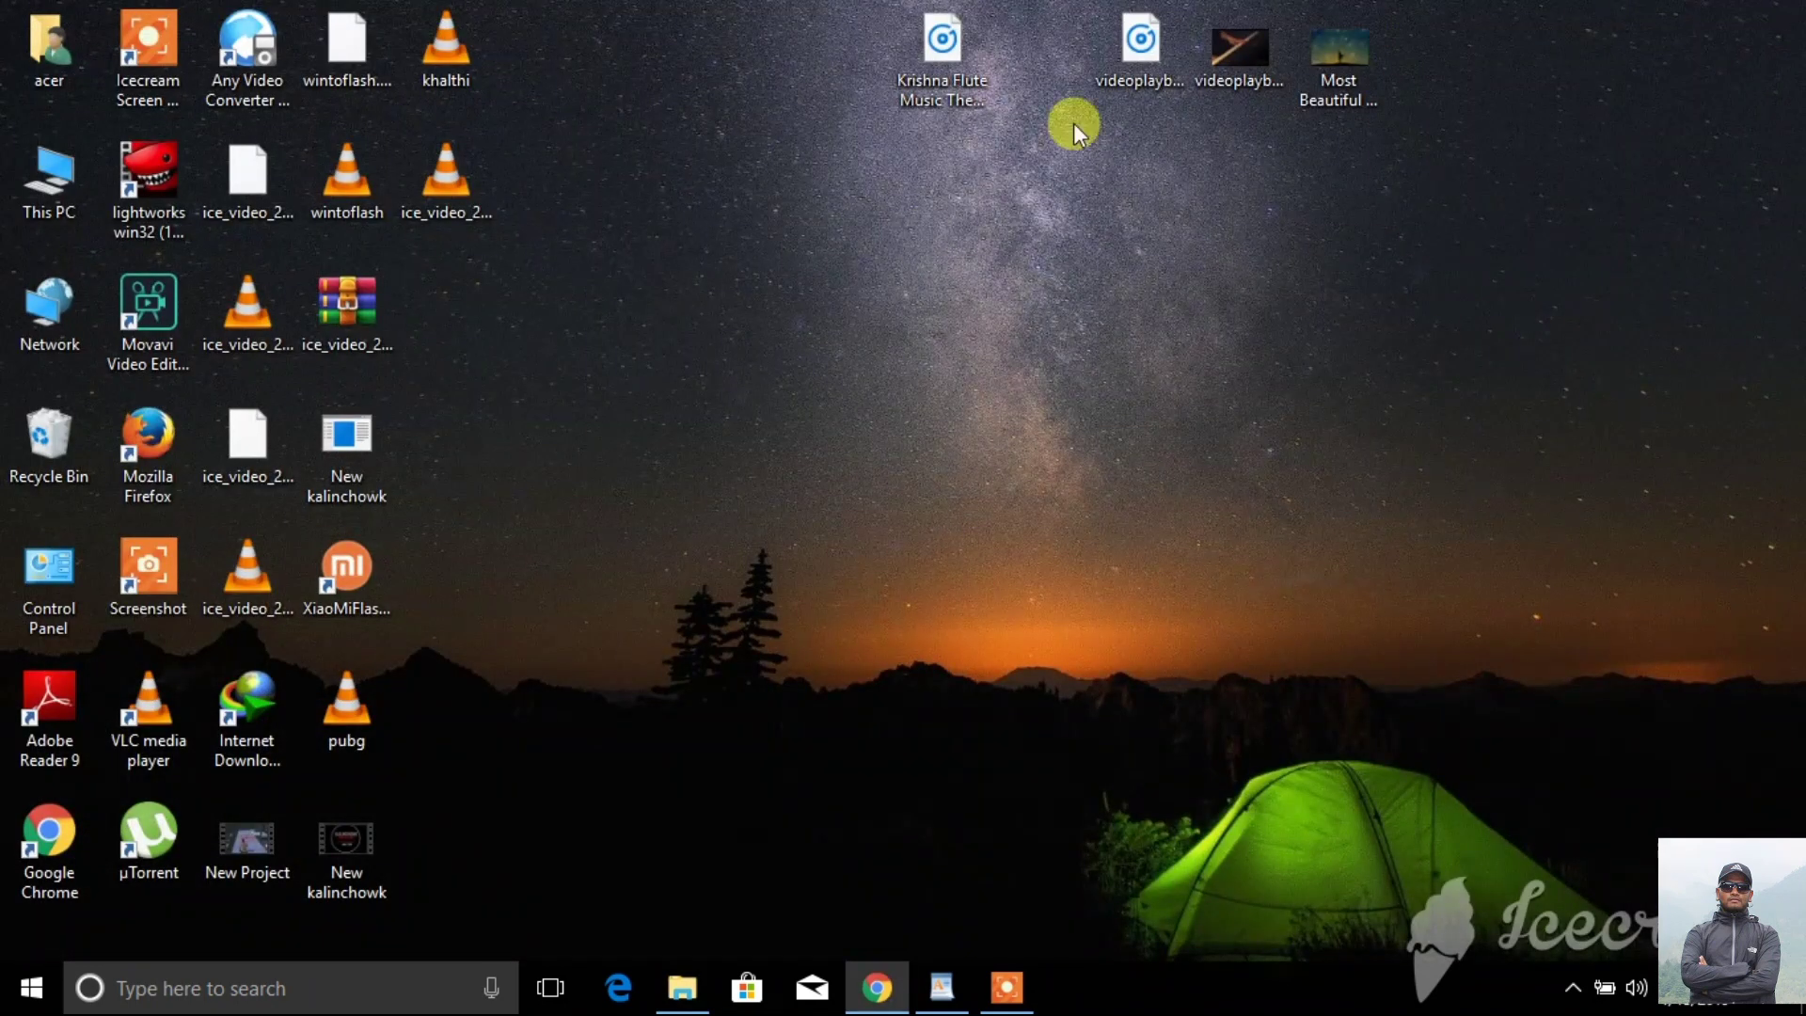
- Paste Application.dll into the file location of the Movavi Video Editor 14 desktop shortcut, replacing the existing file, and close the folder
click(171, 325)
right_click(171, 325)
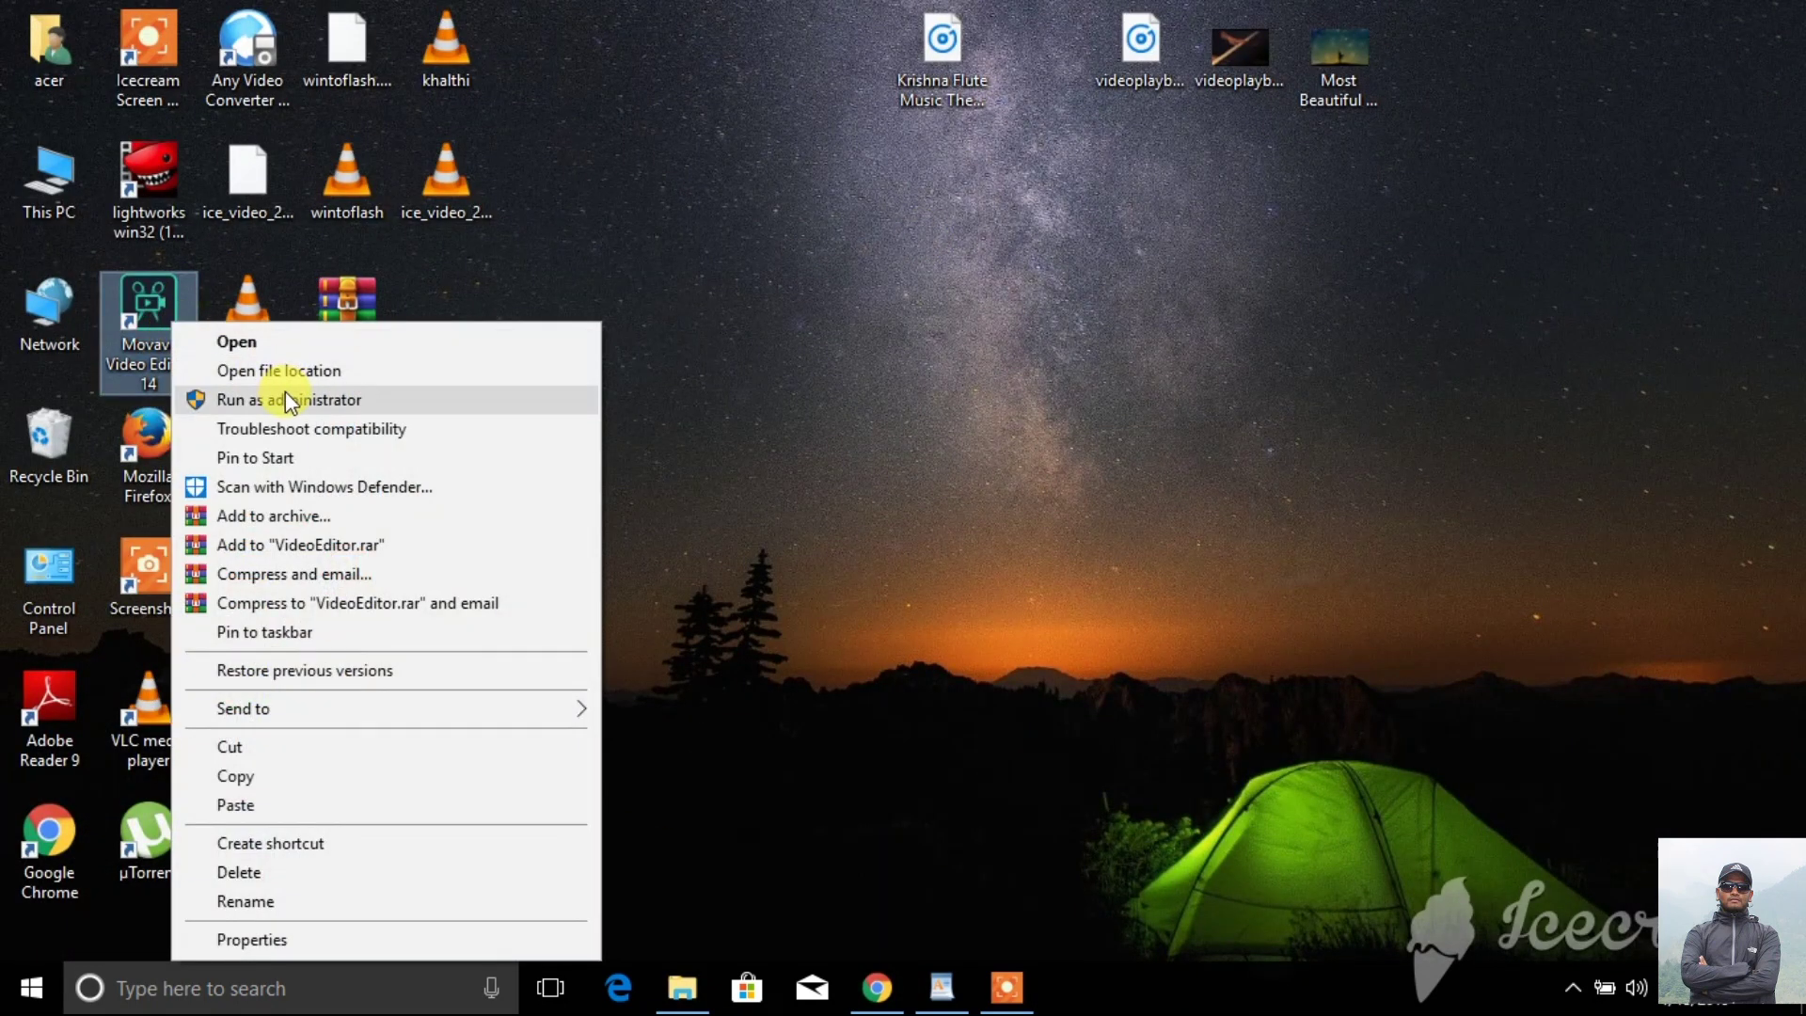
click(285, 372)
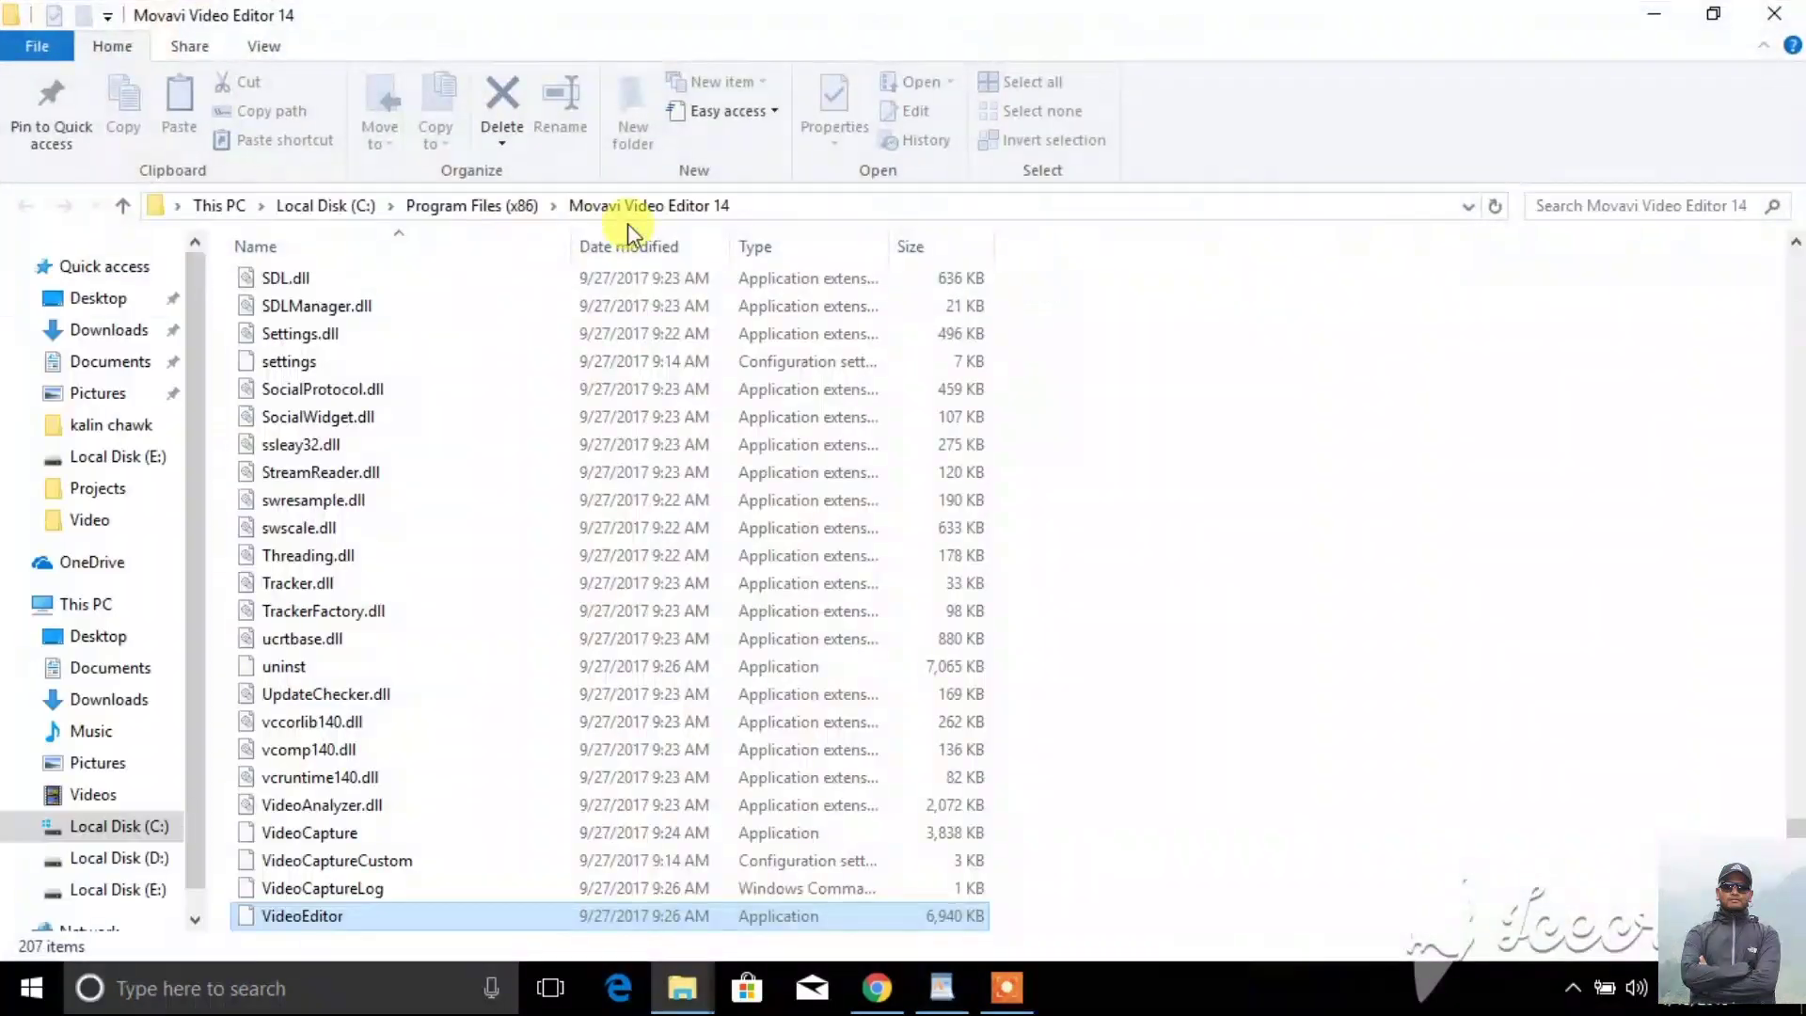
right_click(1230, 405)
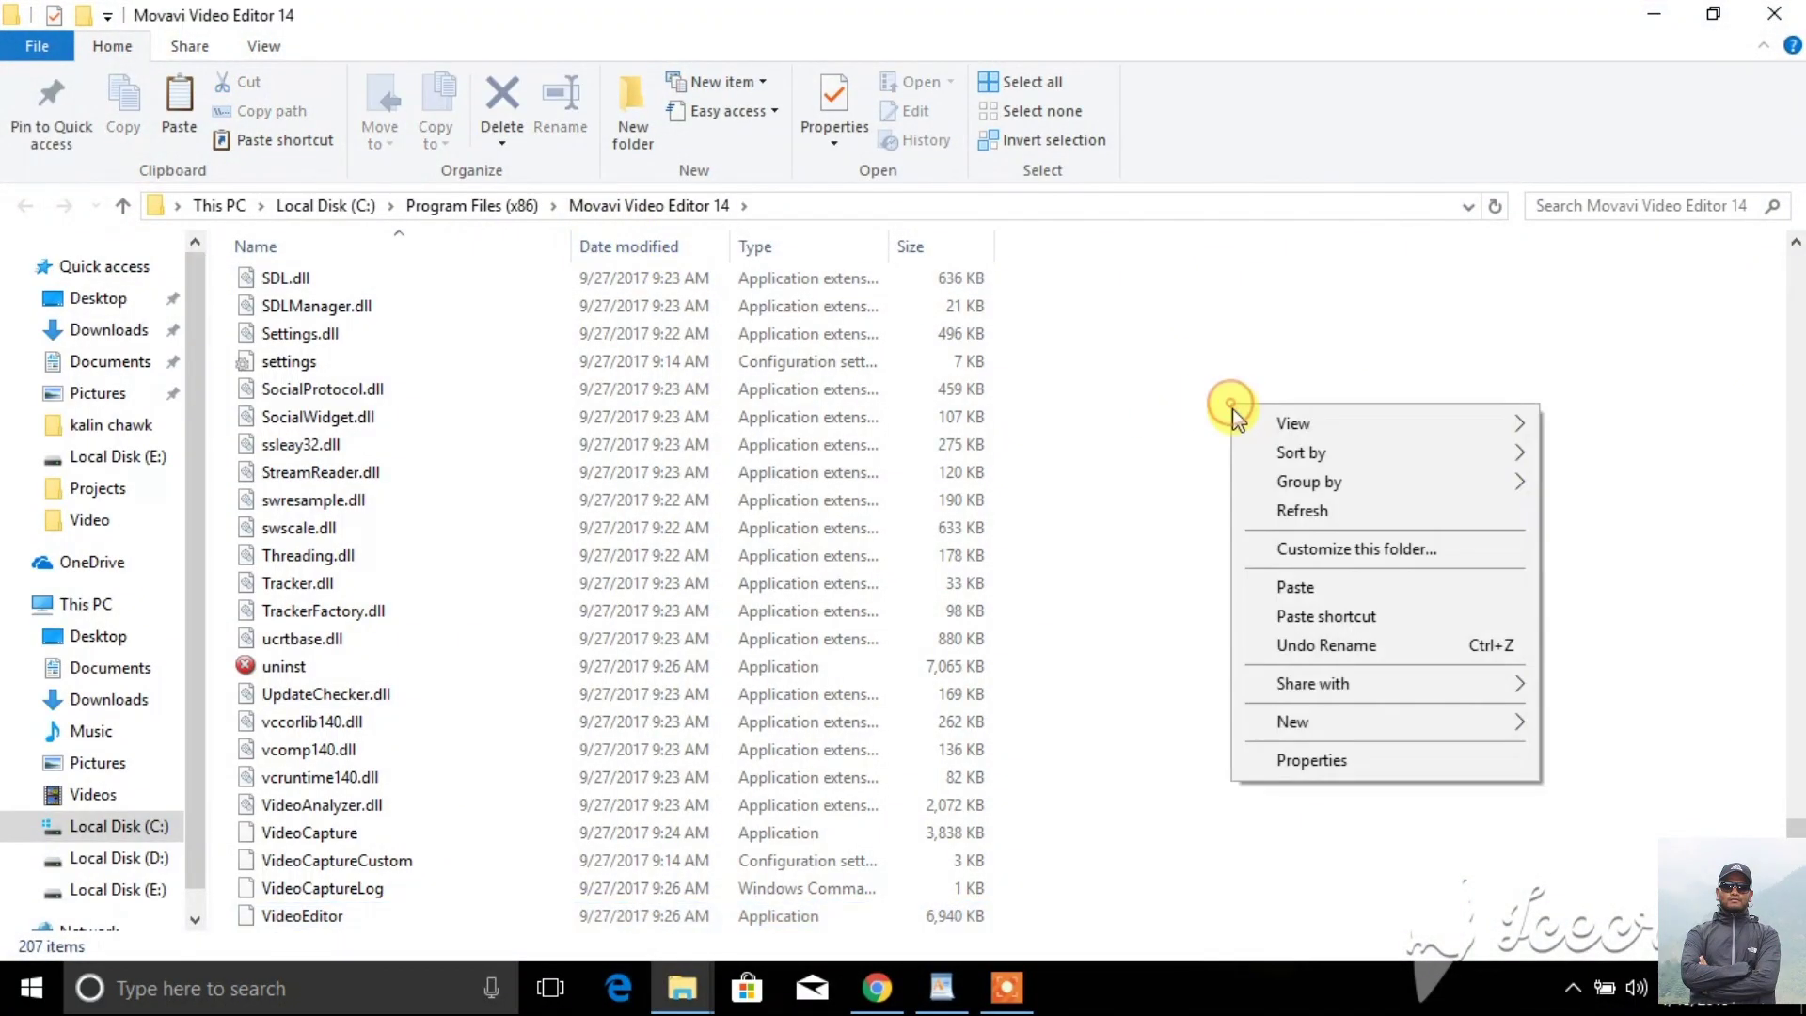
click(1298, 589)
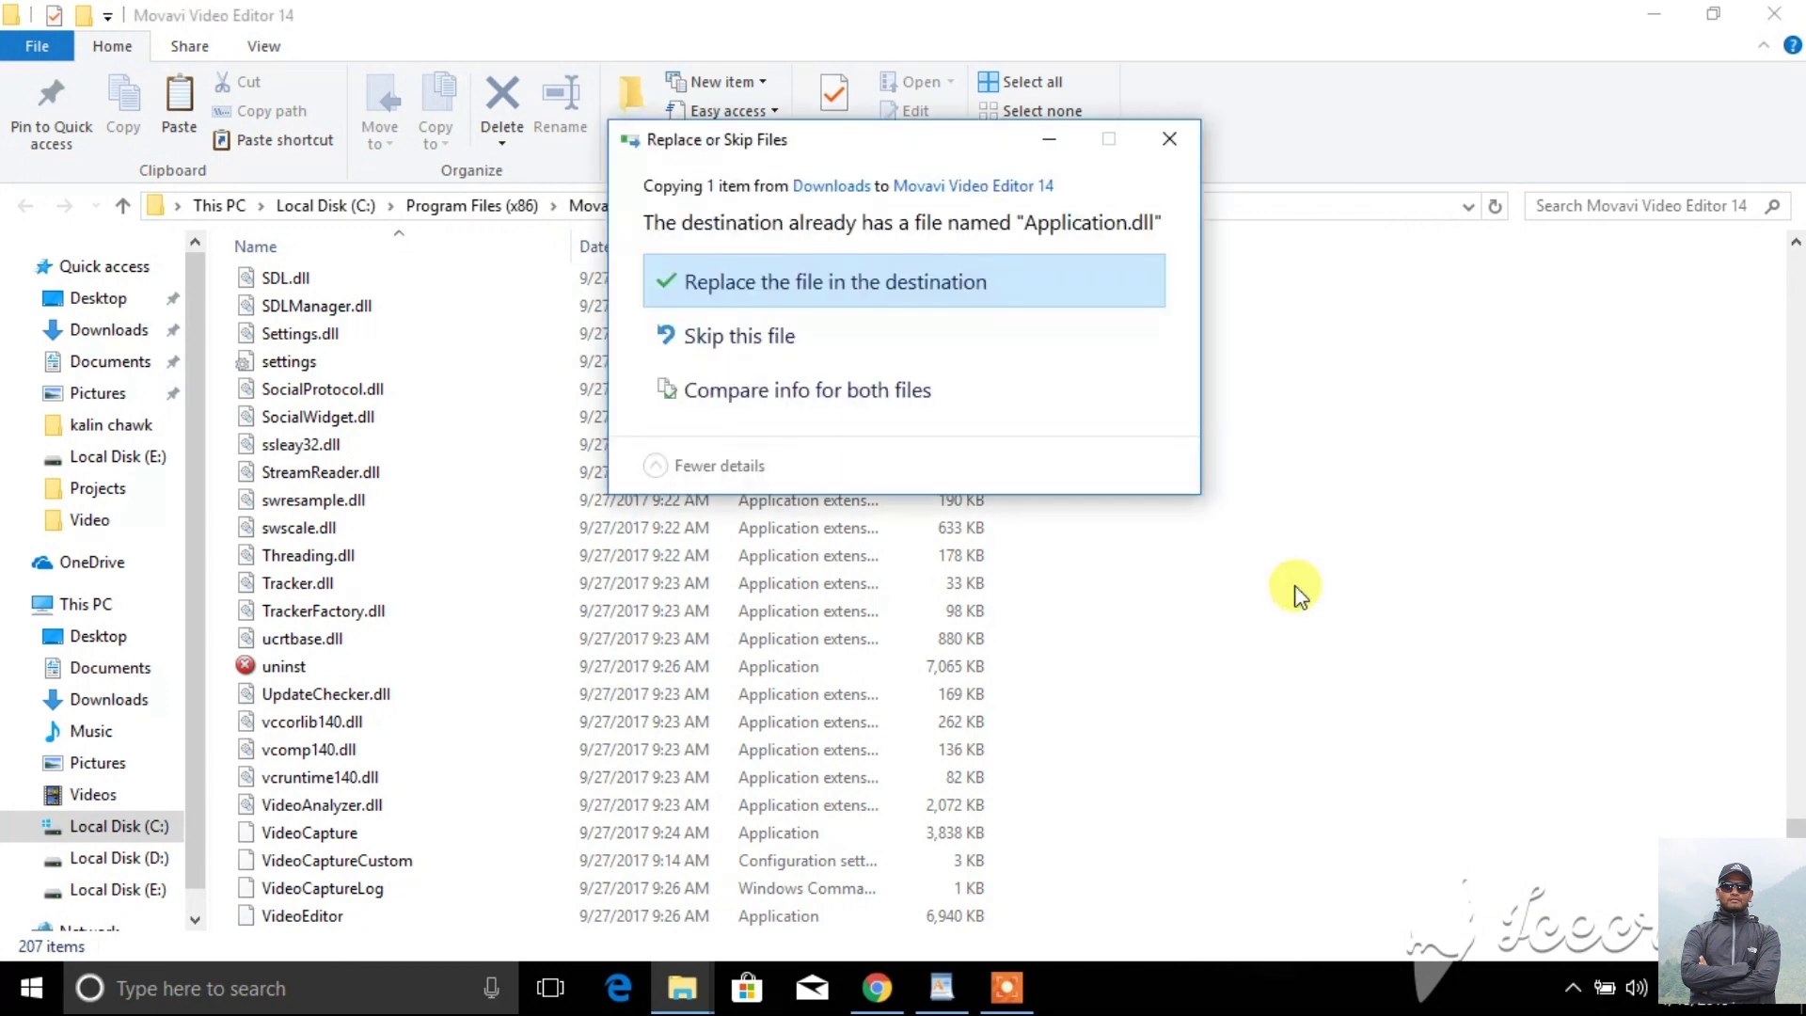
click(867, 285)
click(837, 328)
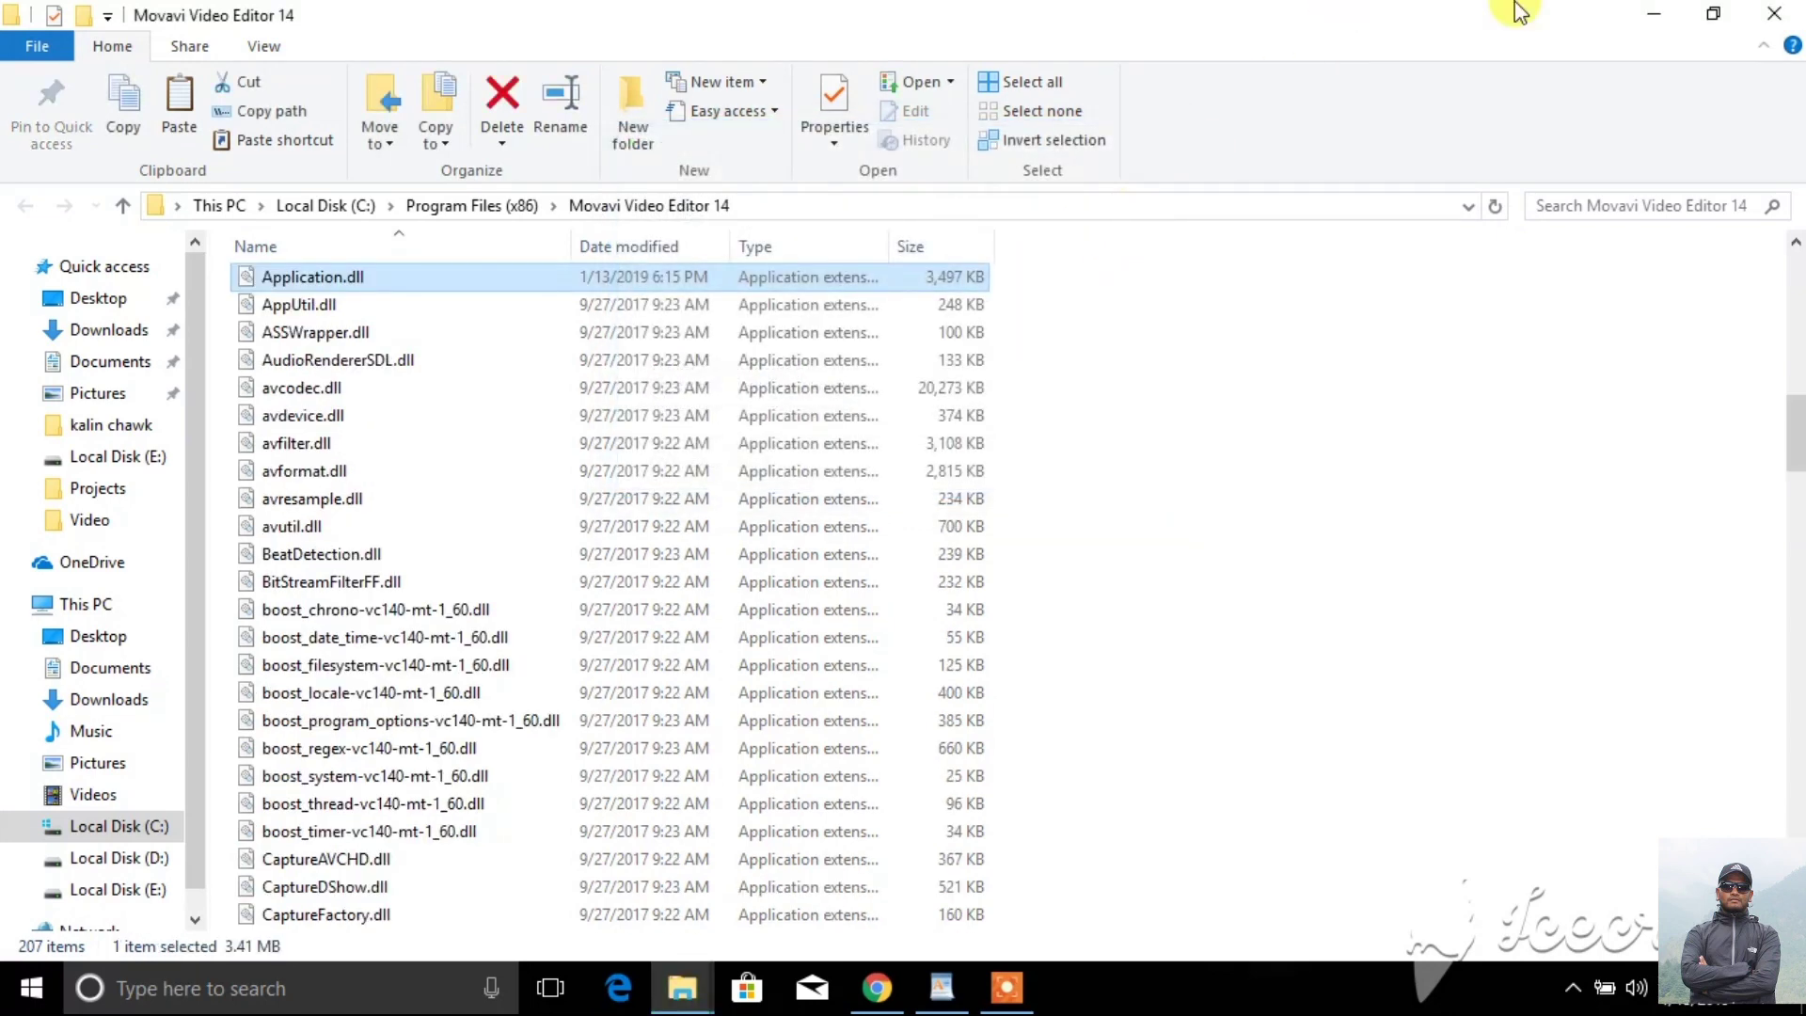
click(1775, 14)
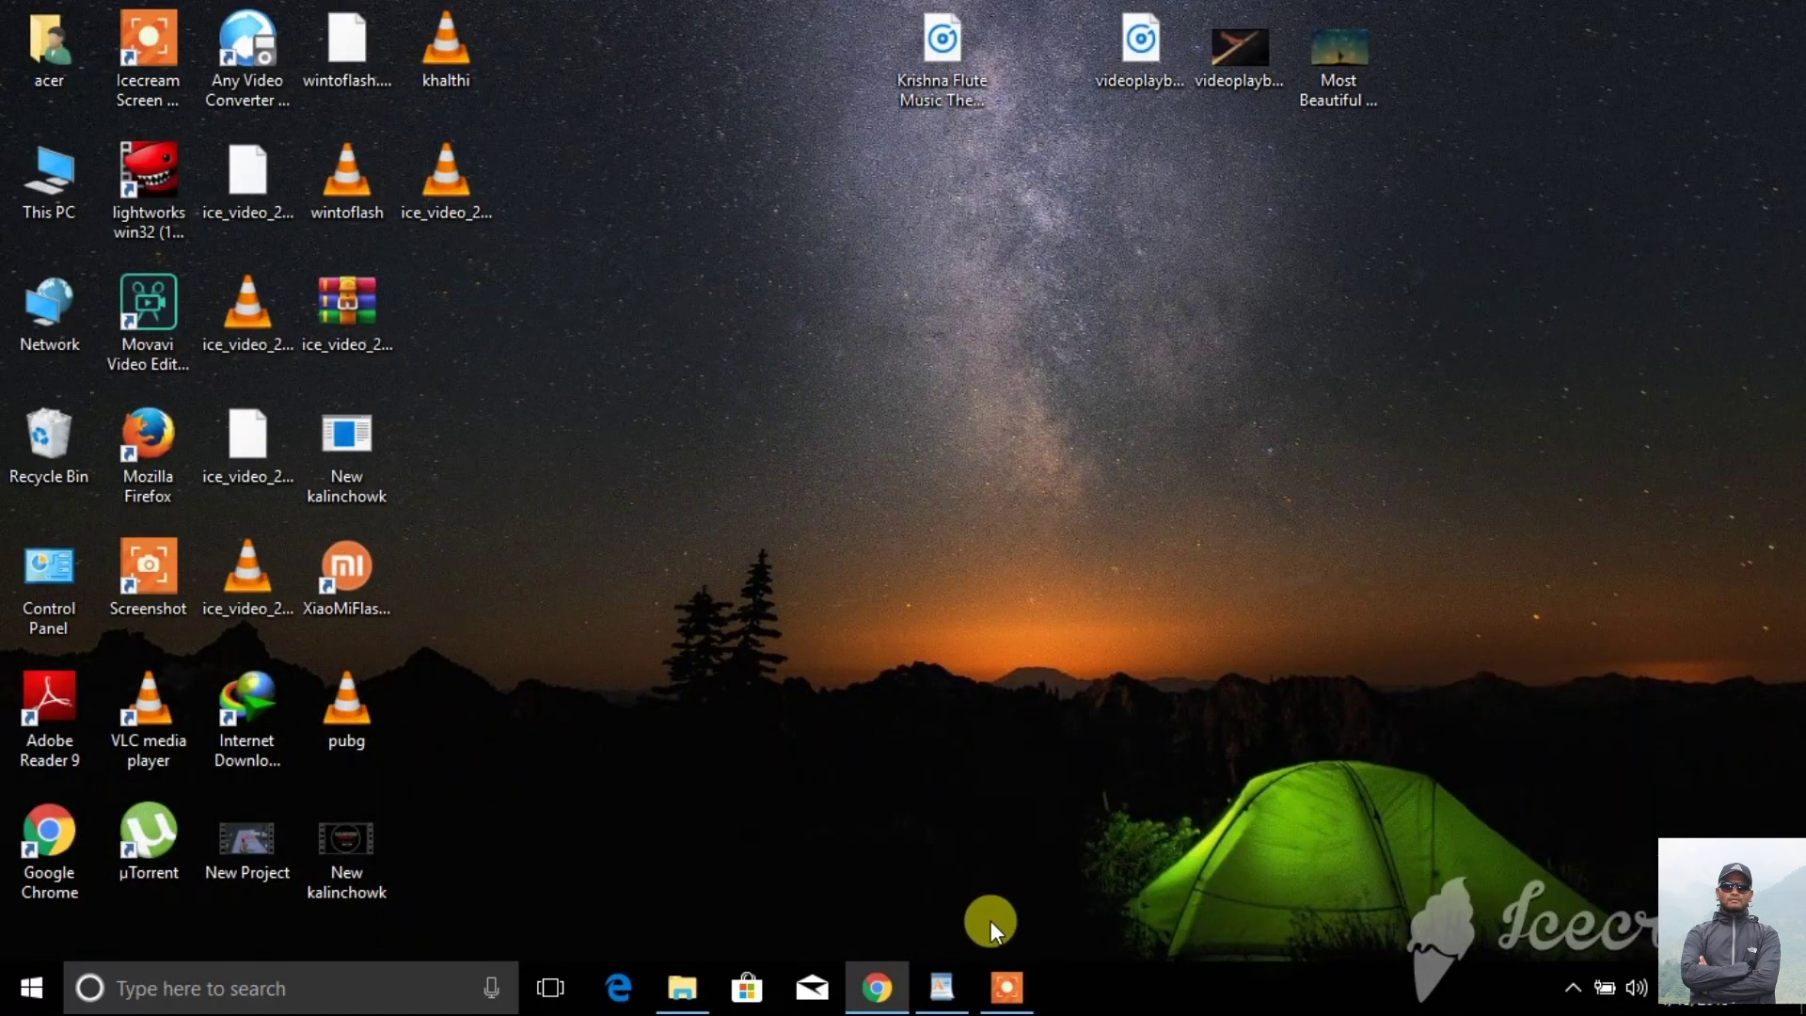
- Launch Movavi Video Editor 14 from the desktop, dismiss the update and start dialogs to view the editor, and close it
click(131, 294)
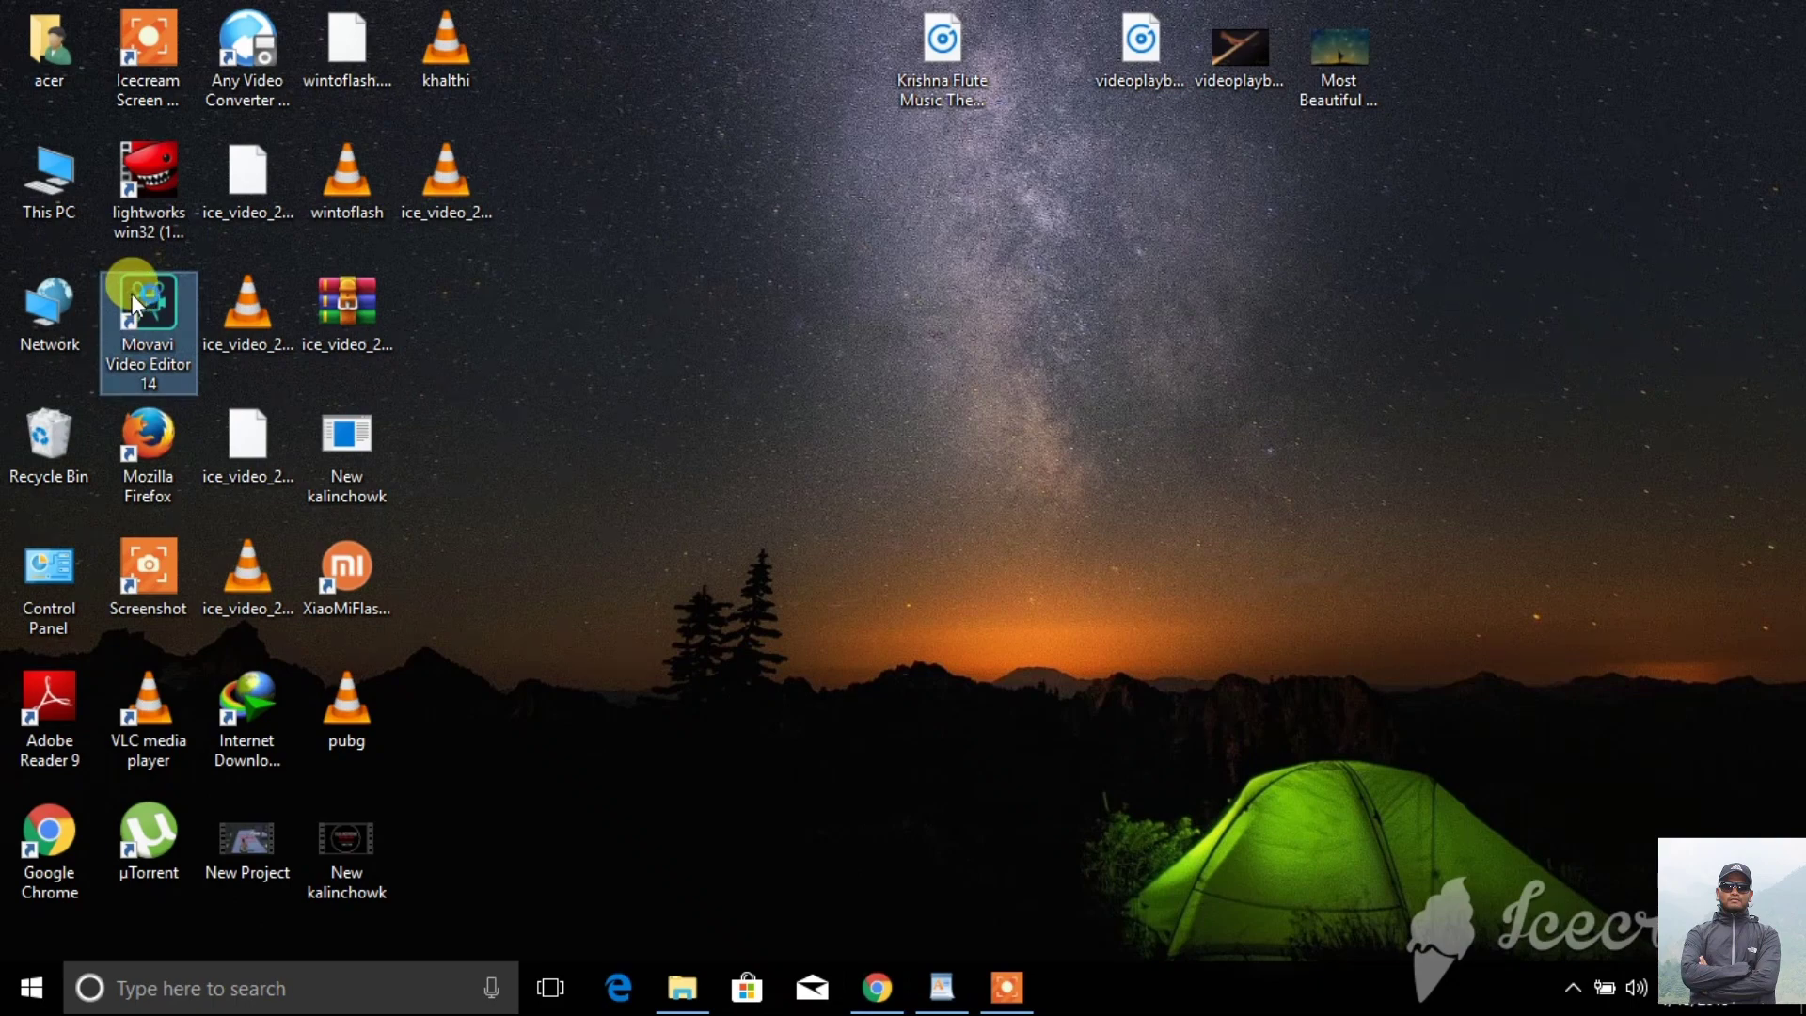
double_click(131, 293)
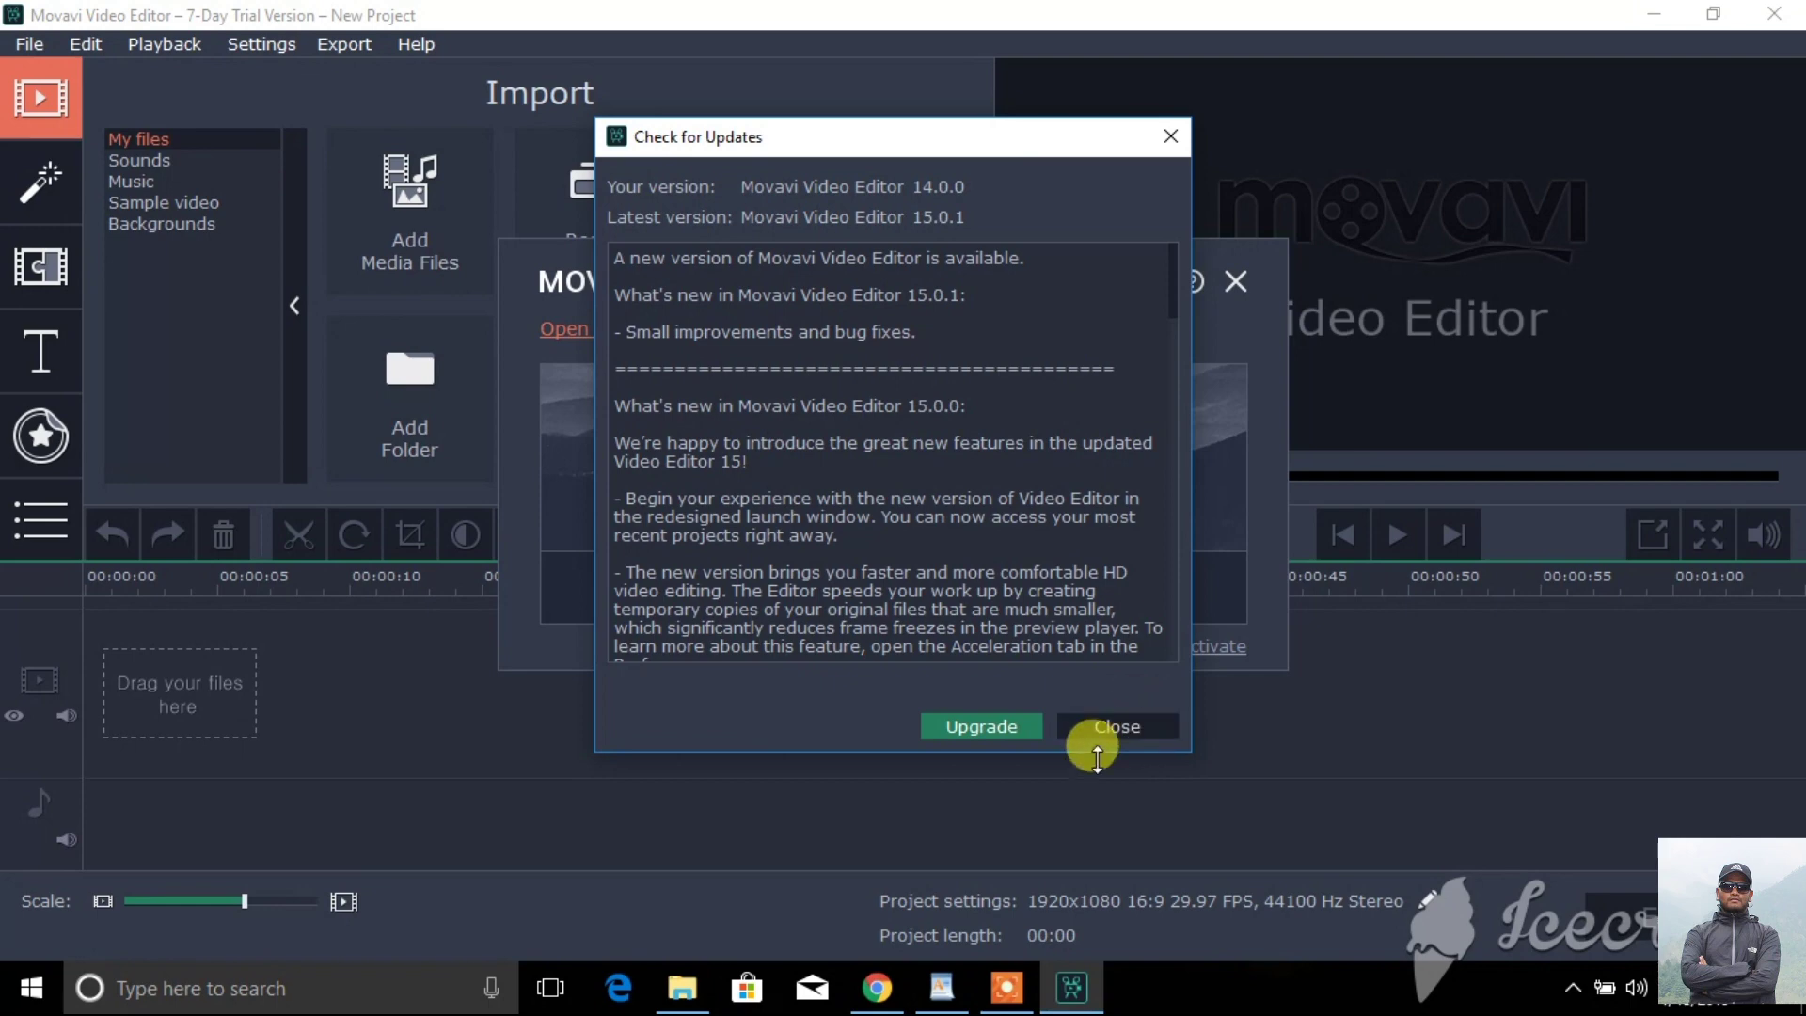
click(1115, 727)
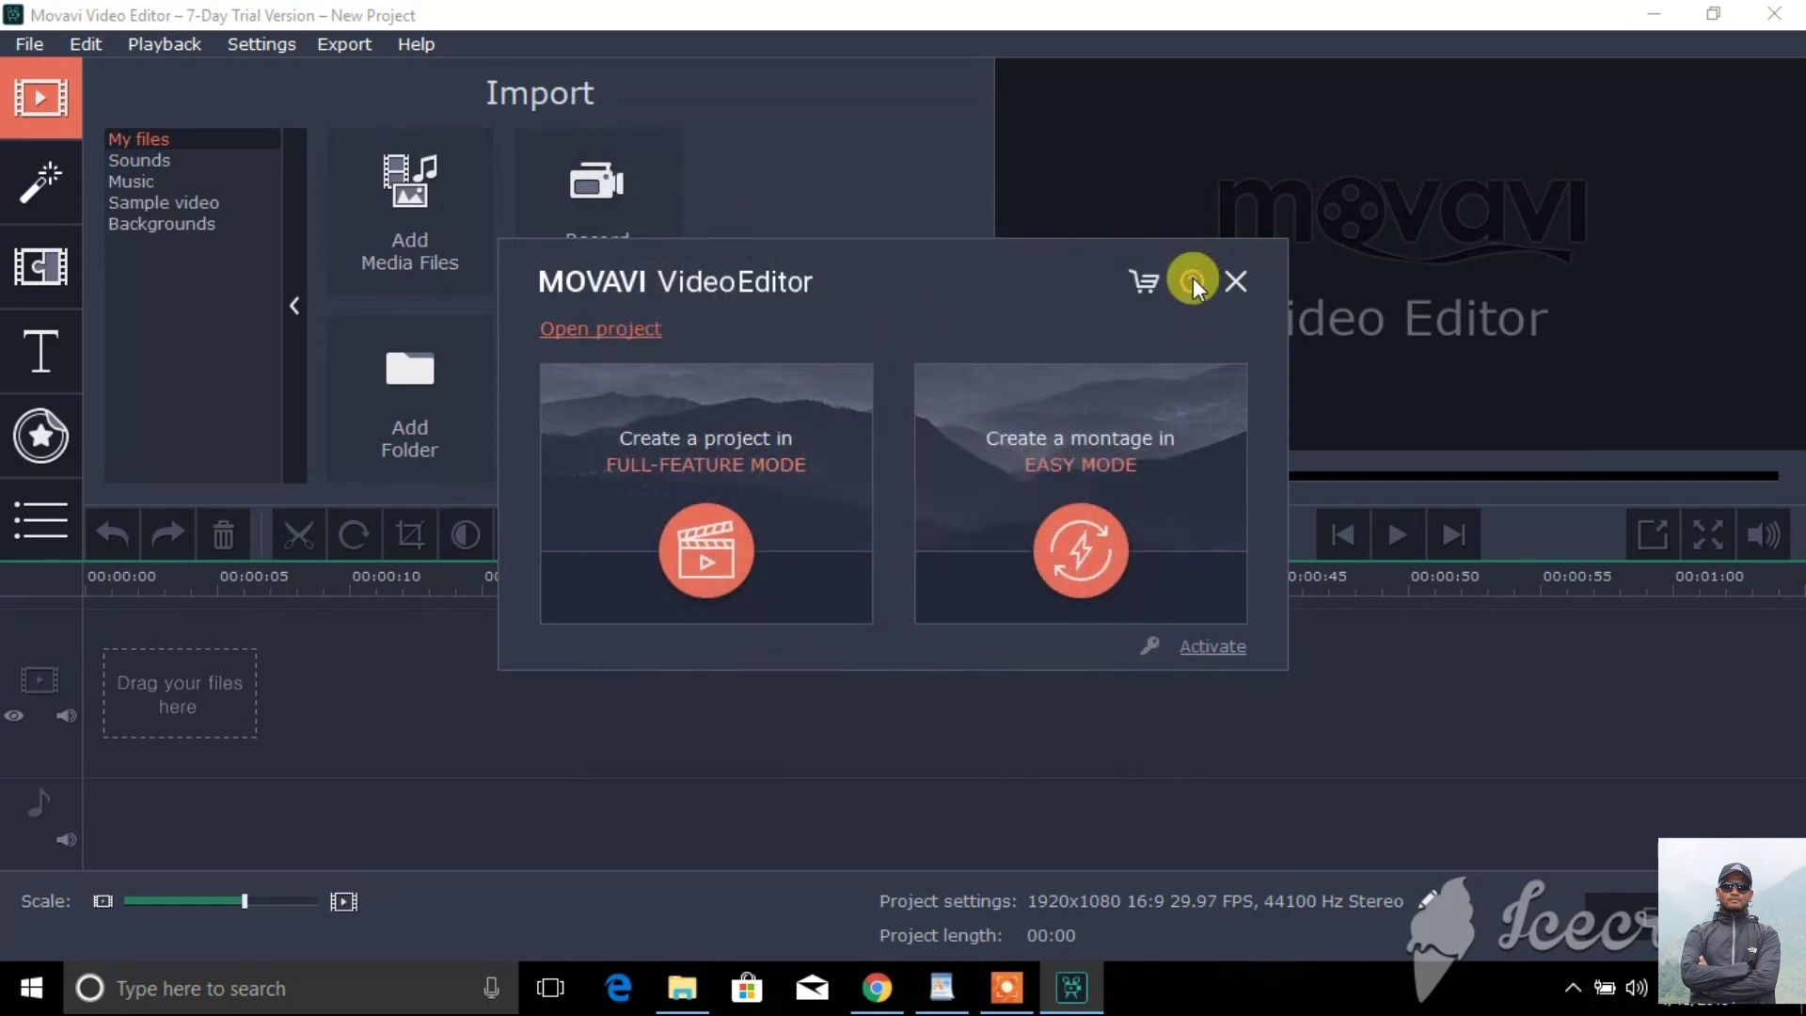
click(1235, 282)
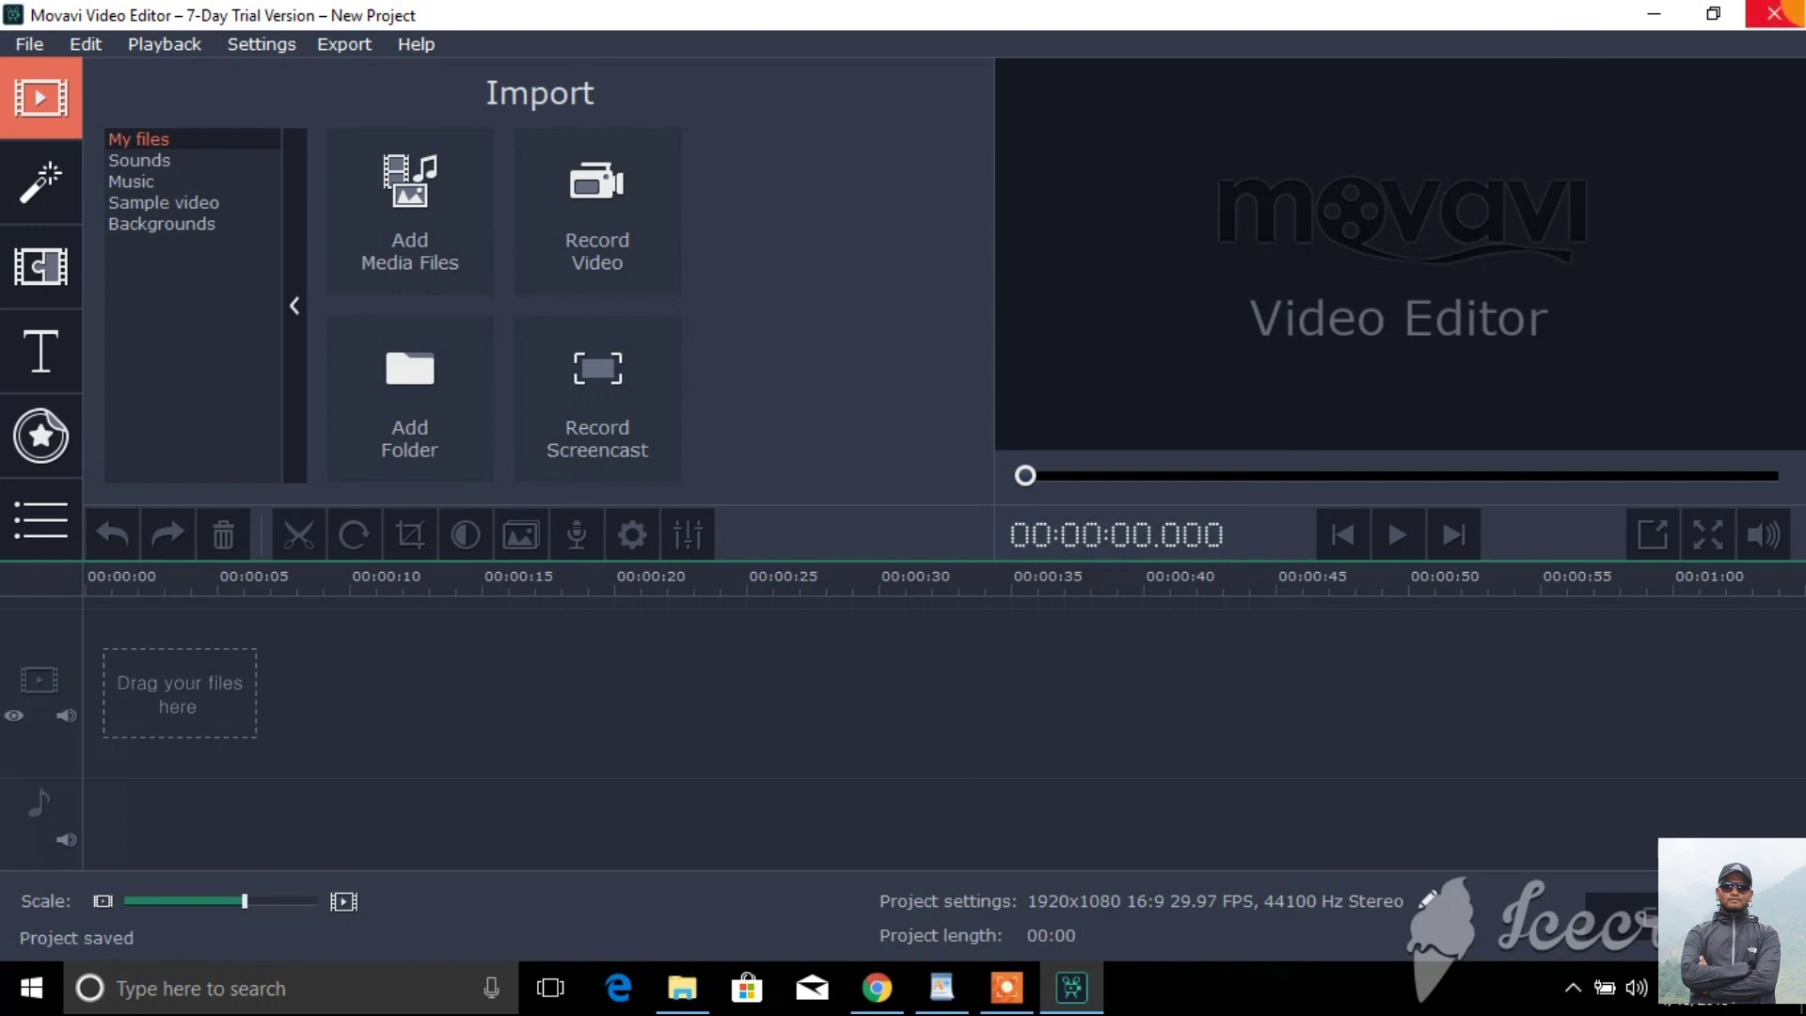
click(1773, 13)
- Switch to the WordPad document and add the closing lines "now u can enjoy it.....", "thank u for watching" and "and subscribe it"
click(942, 987)
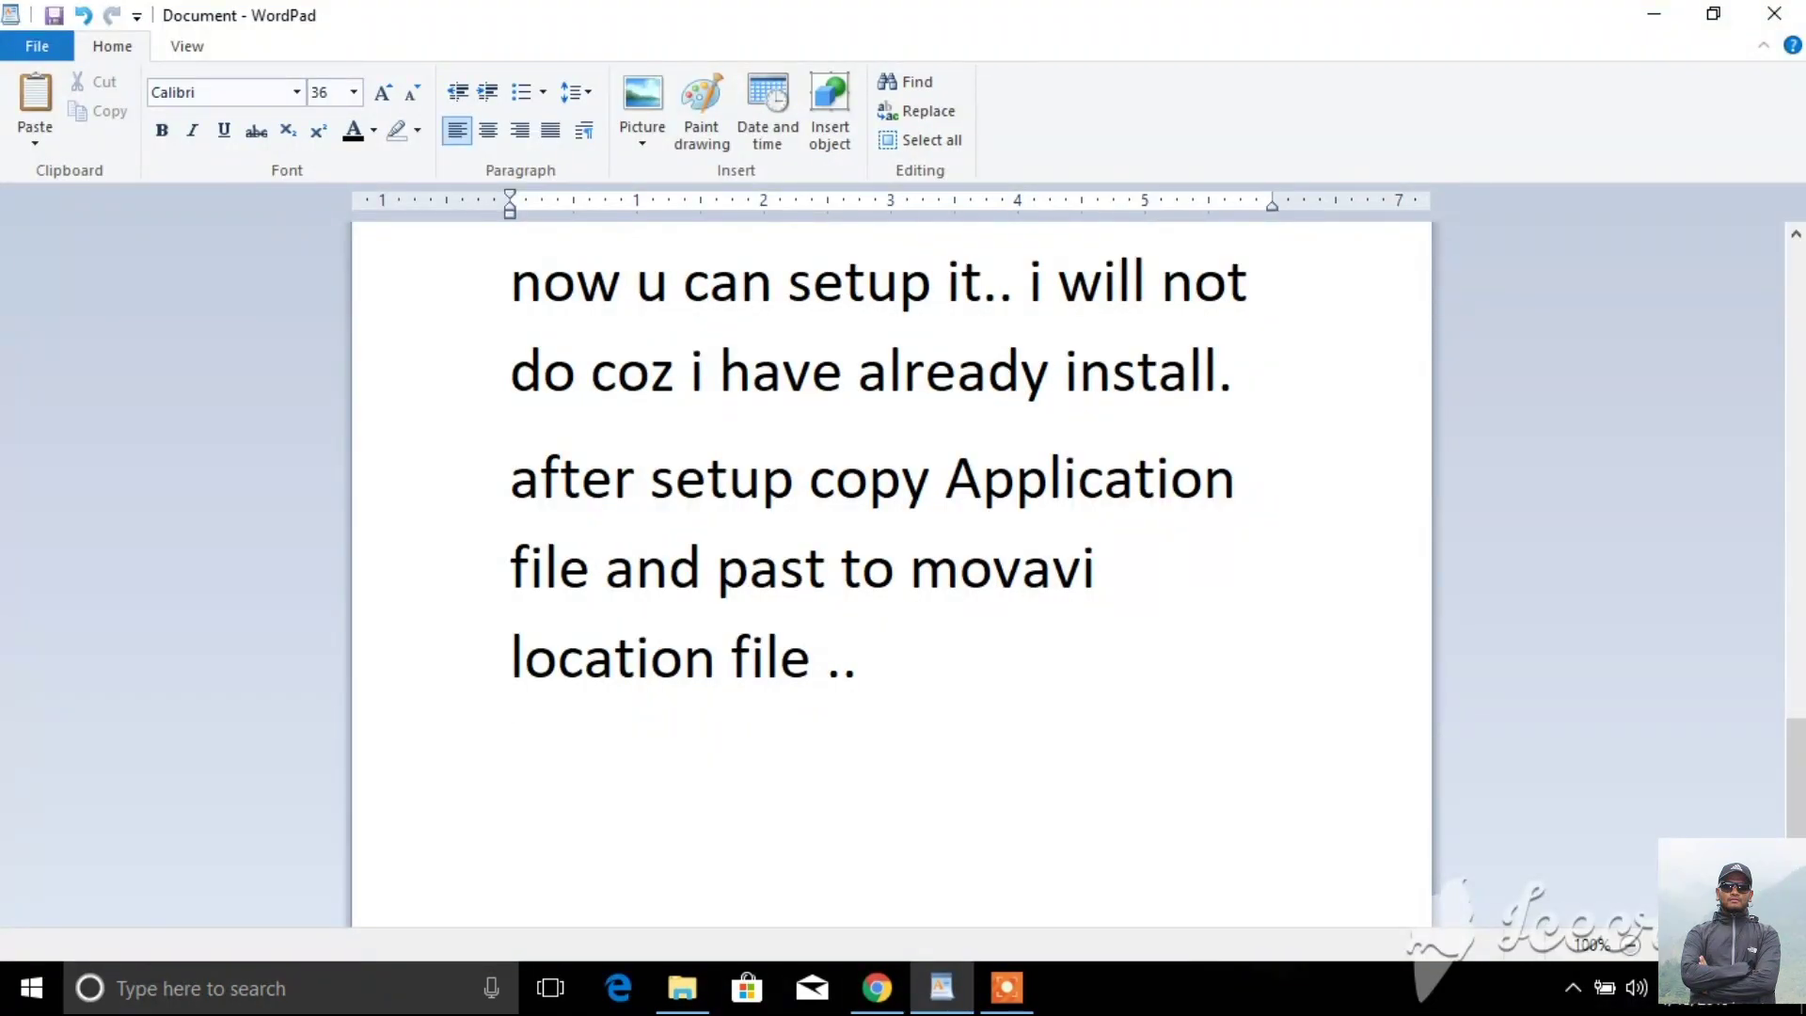
text(now )
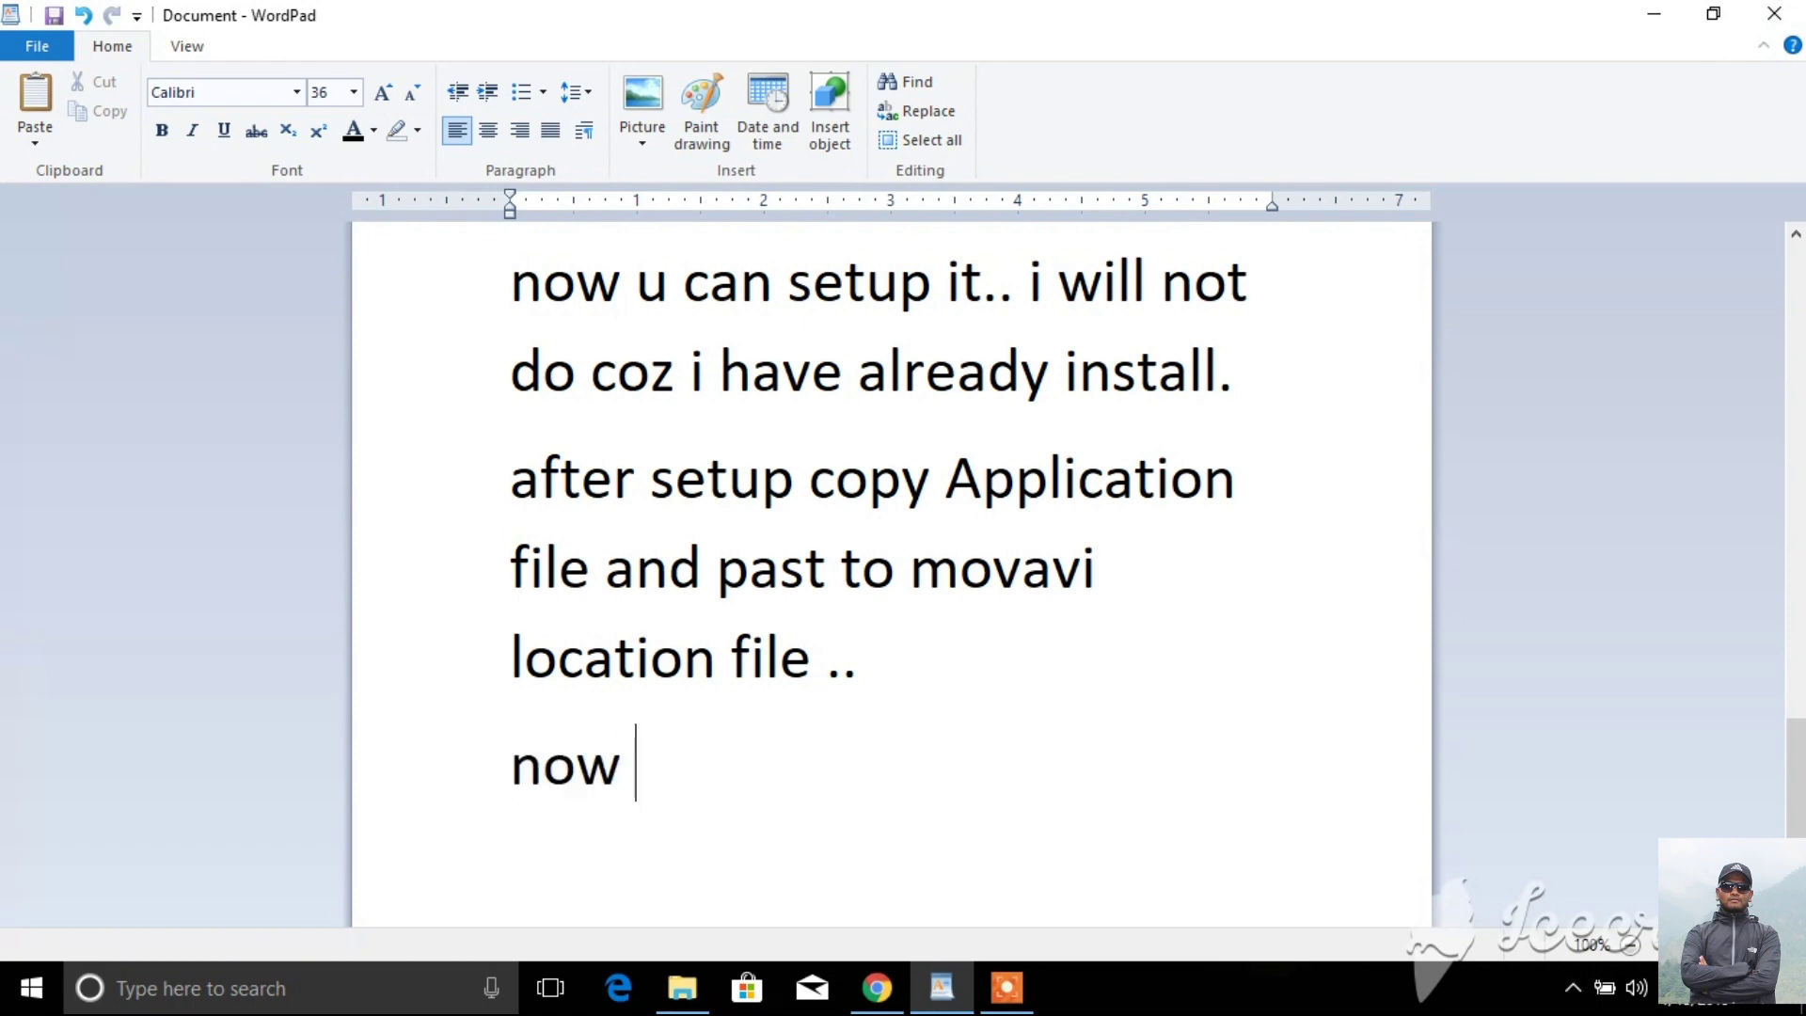
text(u can e)
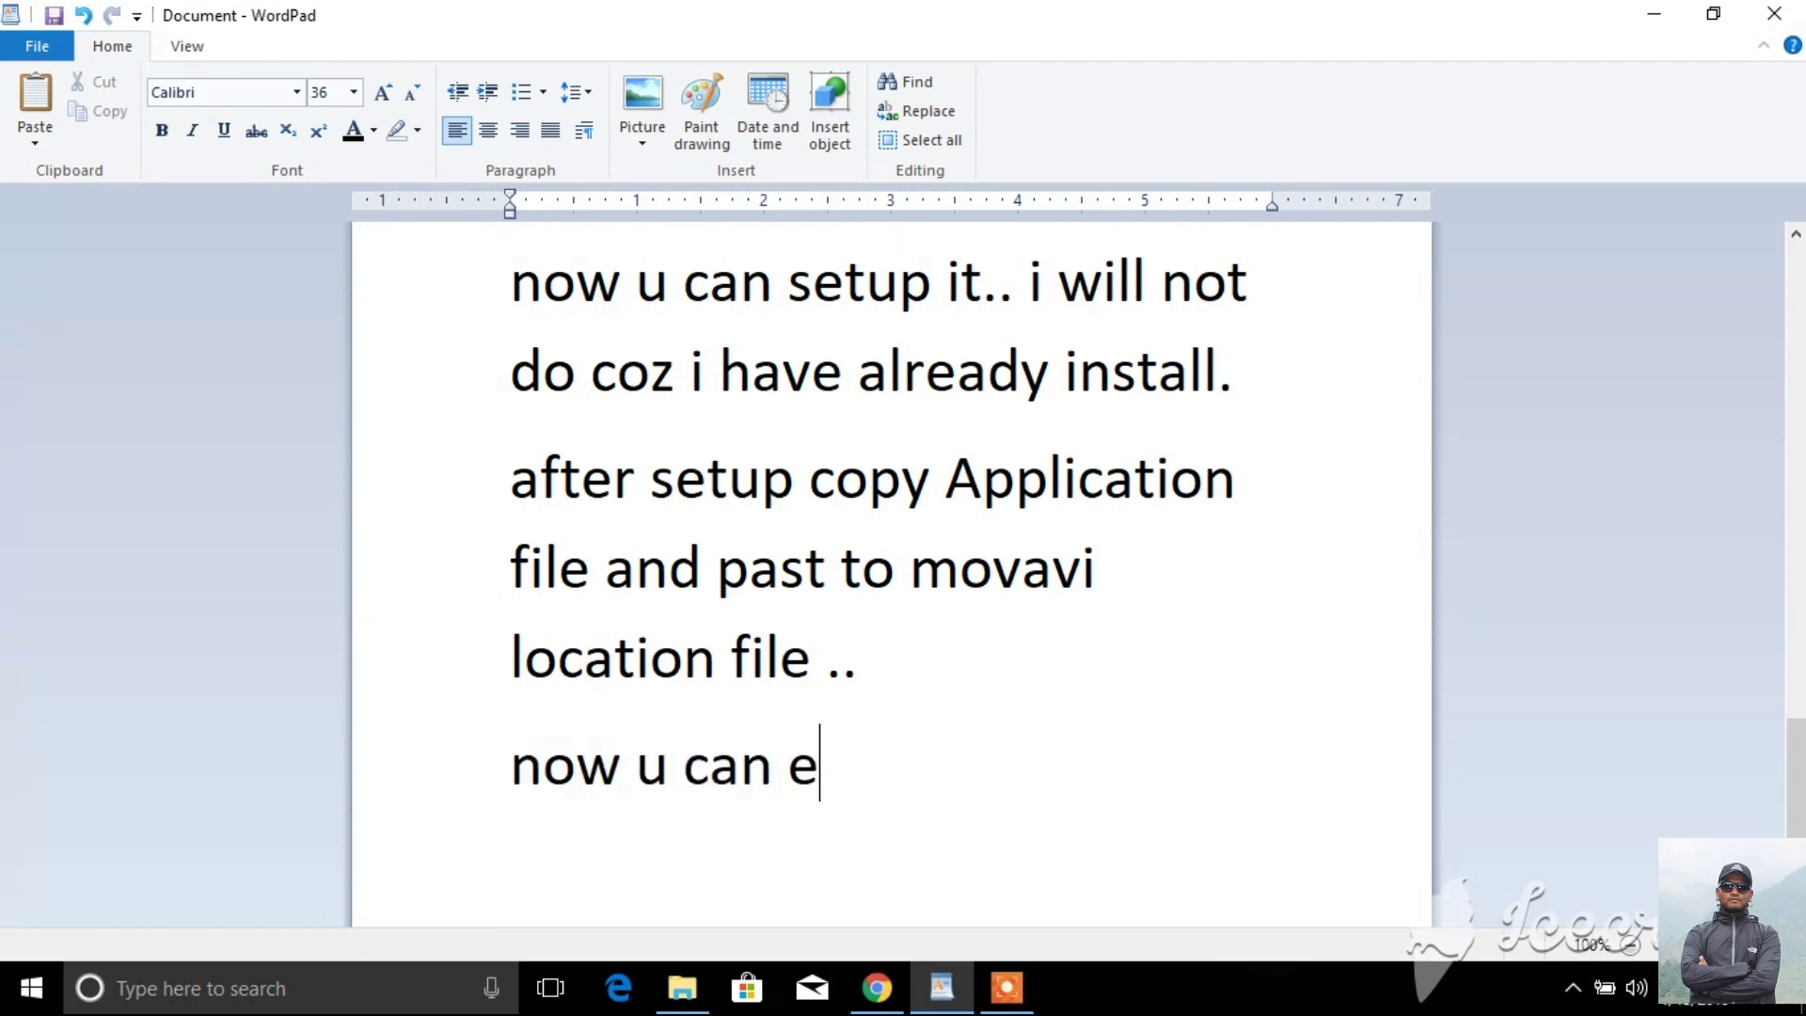
text(njoy it....)
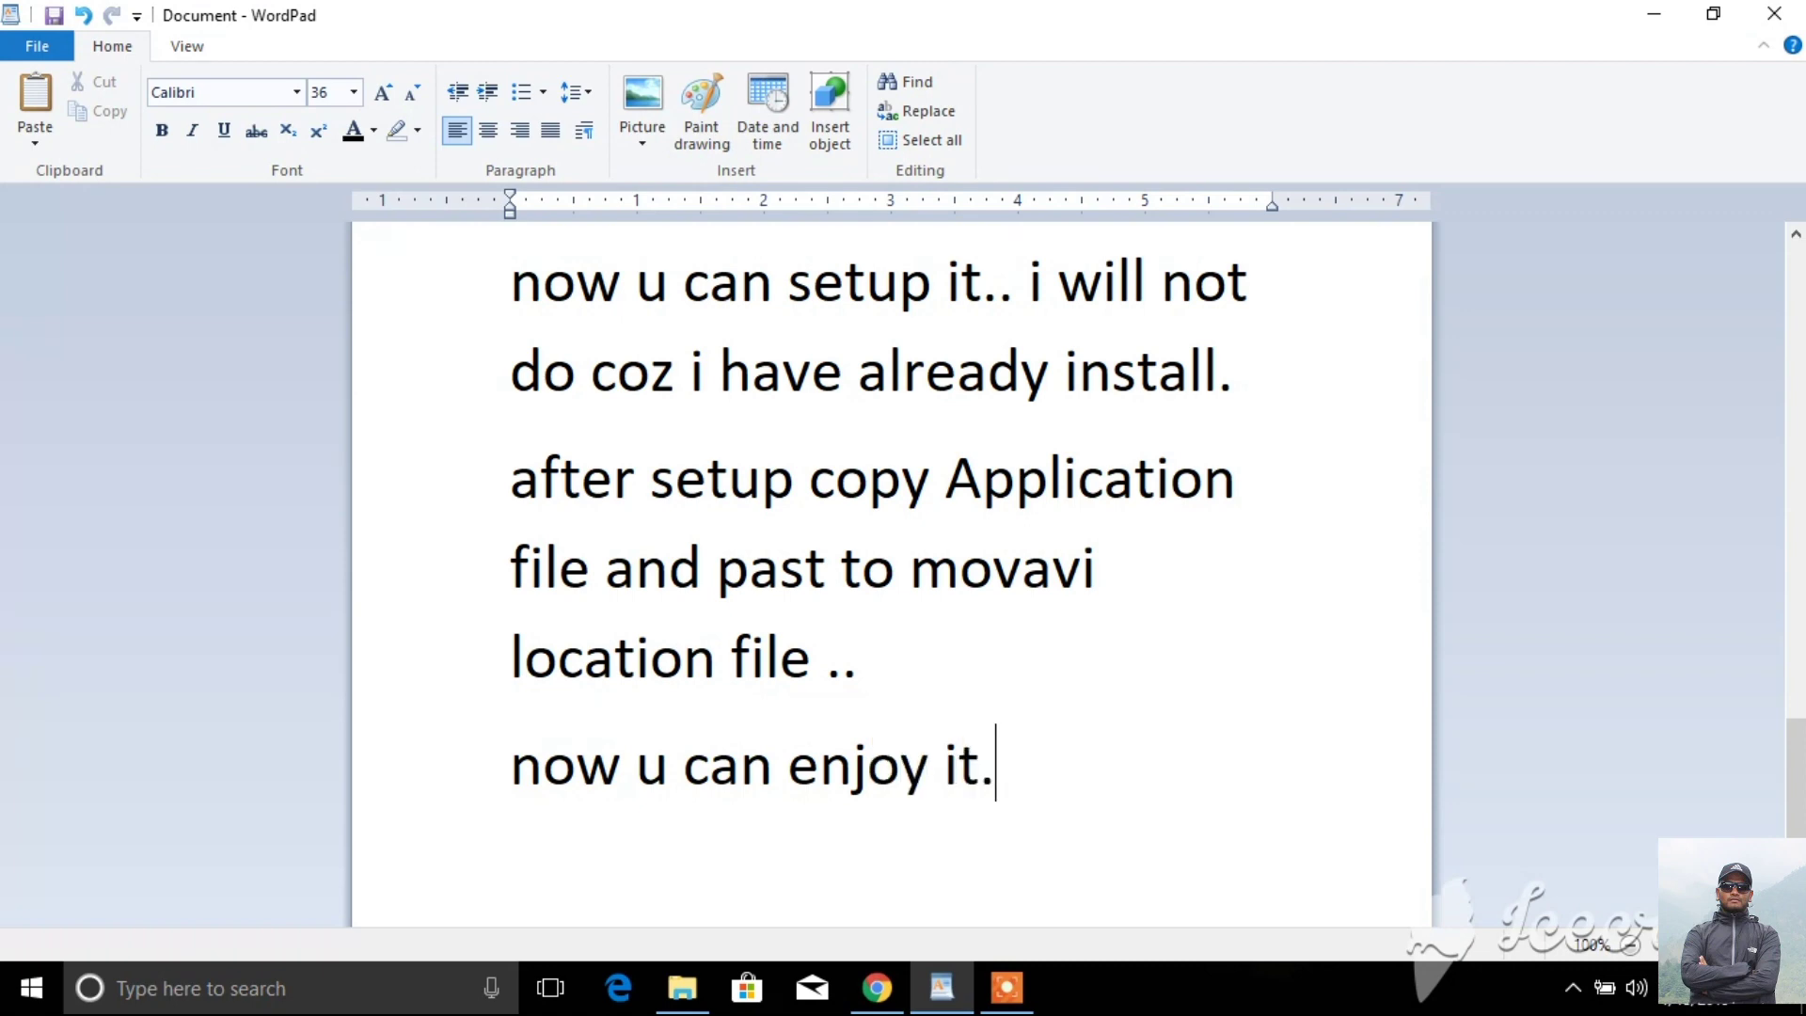
text(.)
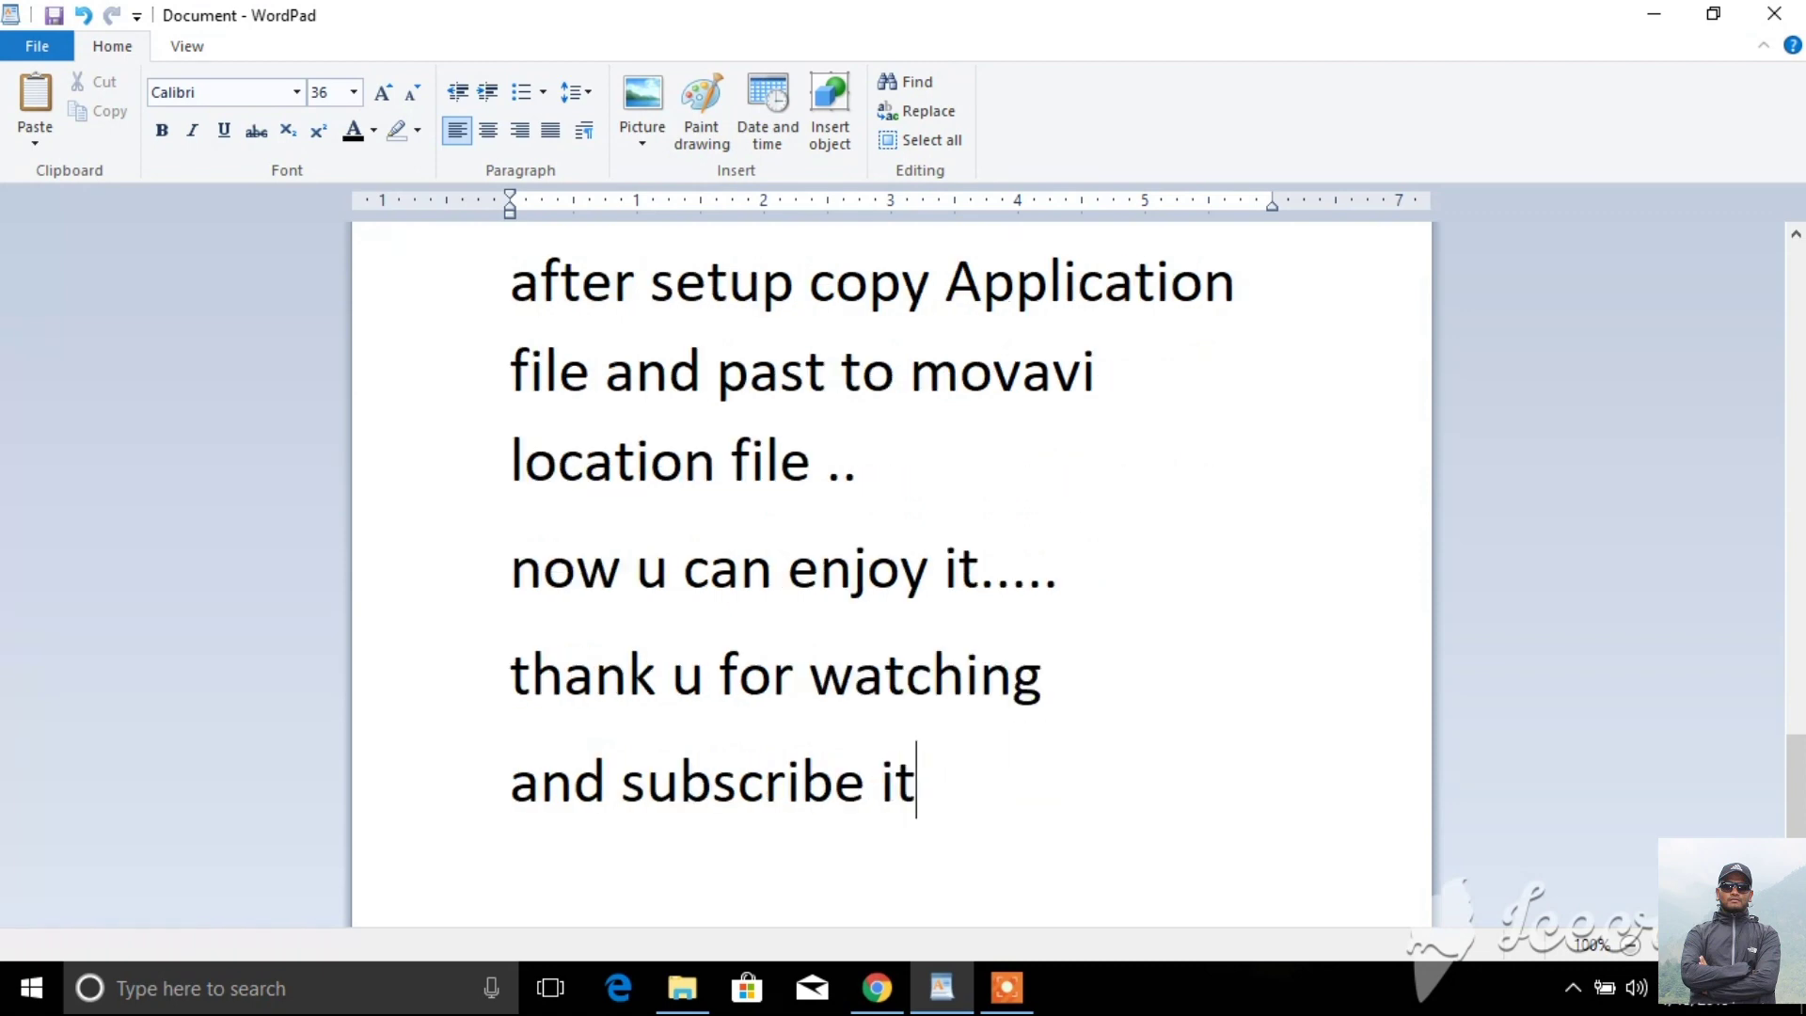